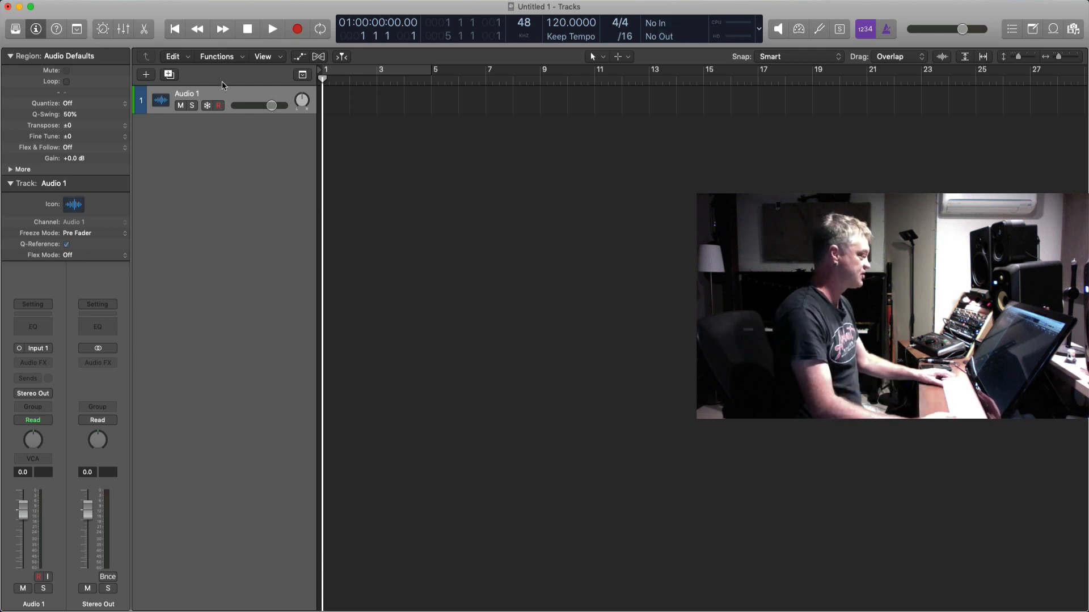
Step: Delete the existing Audio 1 track from the project
click(139, 0)
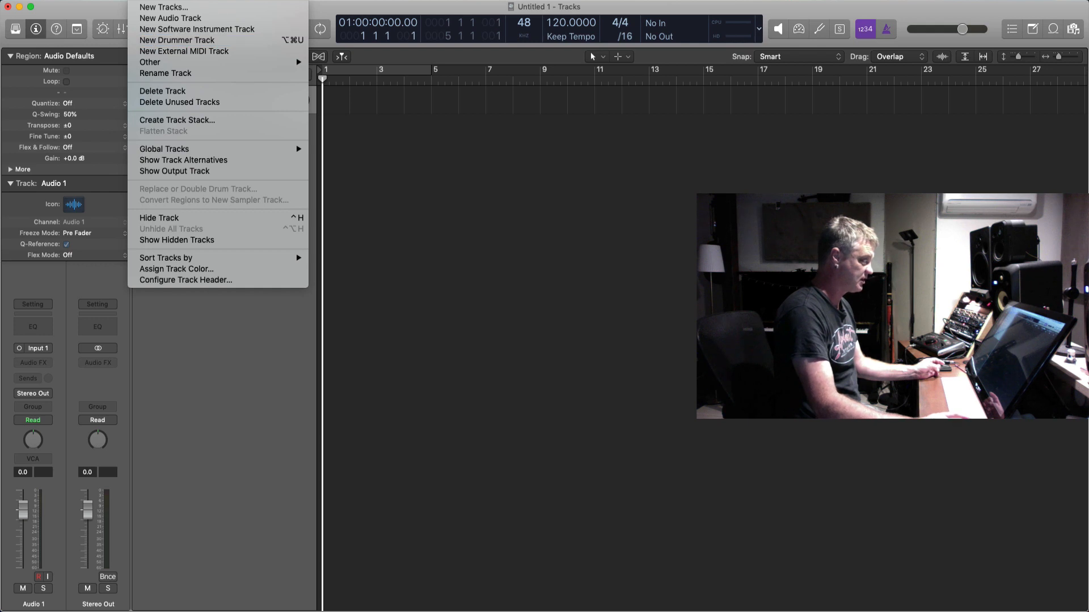
click(197, 27)
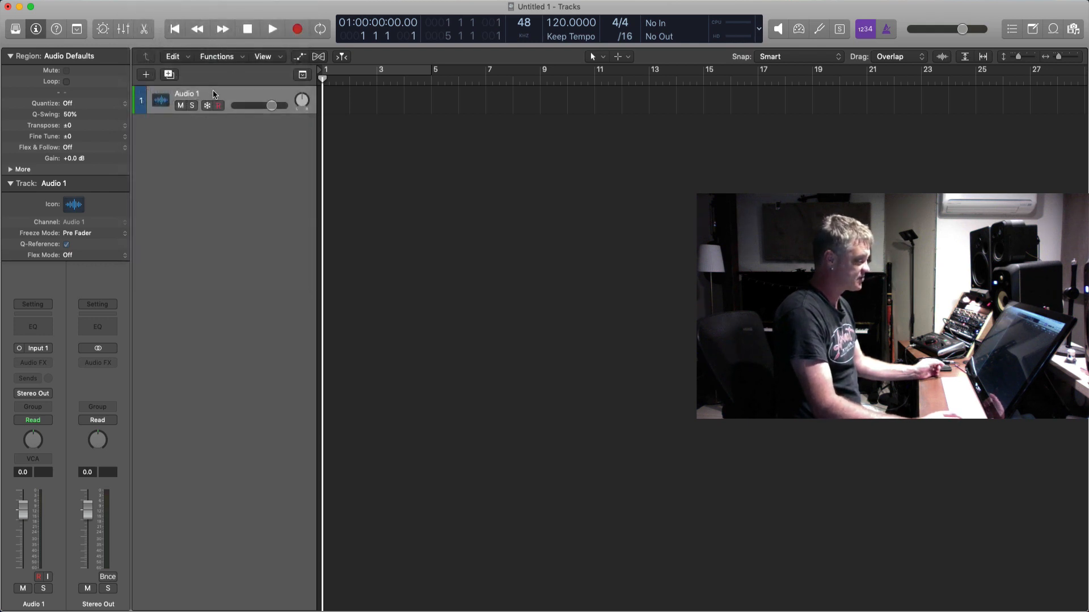
key(super+BackSpace)
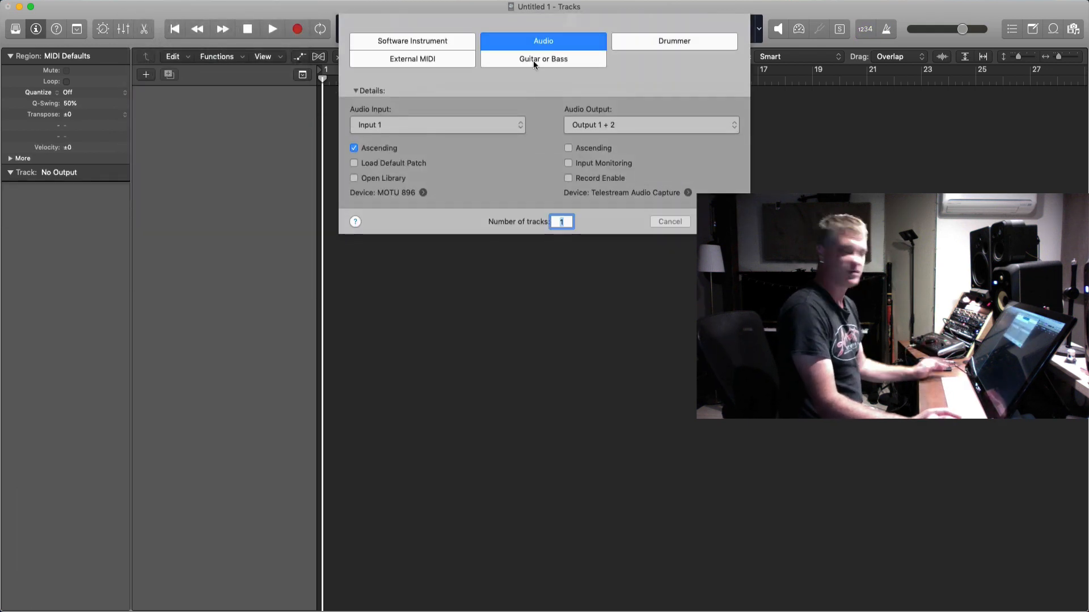
Step: Create a new Drummer track with the Electronic genre, Output 1 + 2 and the library set to open
click(395, 41)
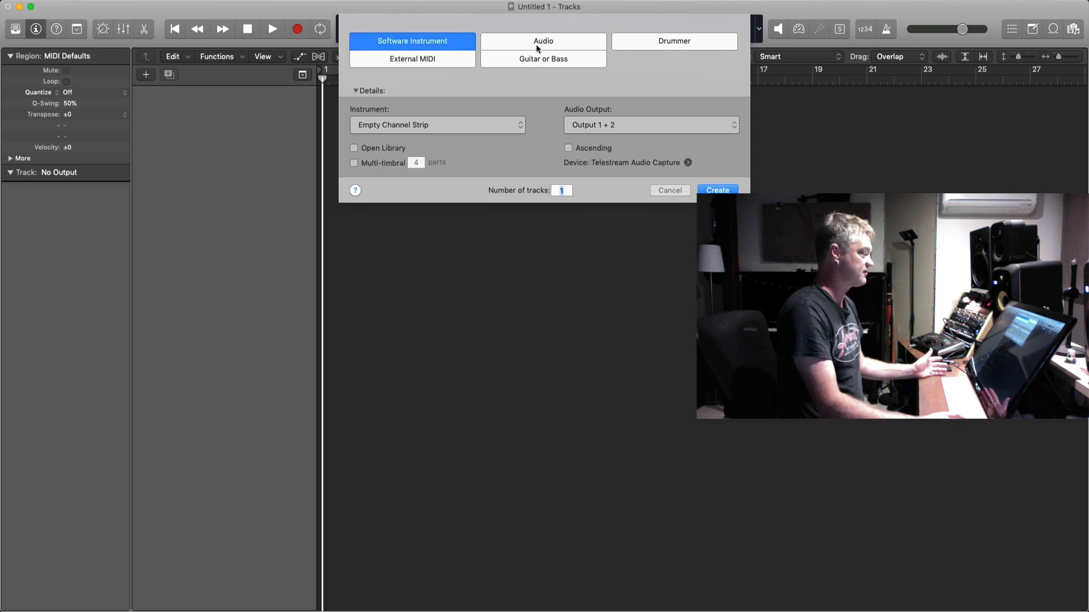
click(535, 45)
click(683, 42)
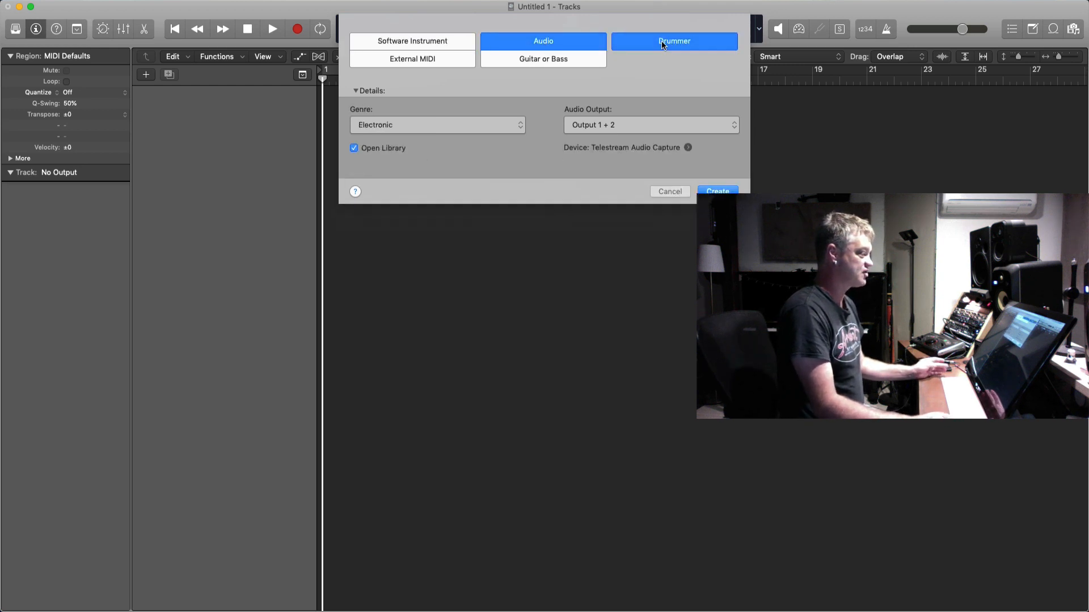
click(509, 121)
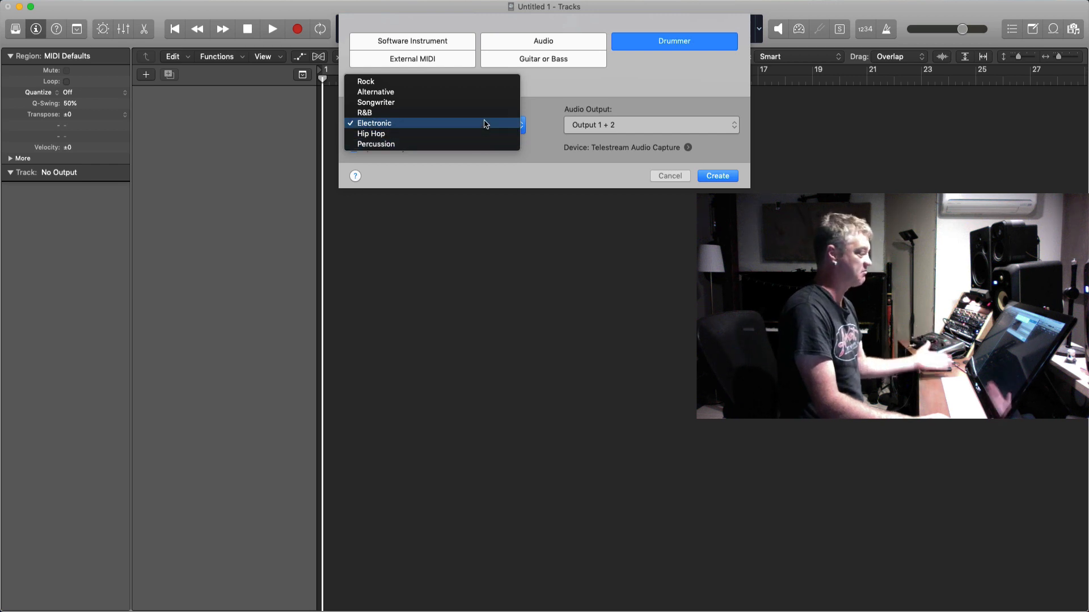
click(484, 123)
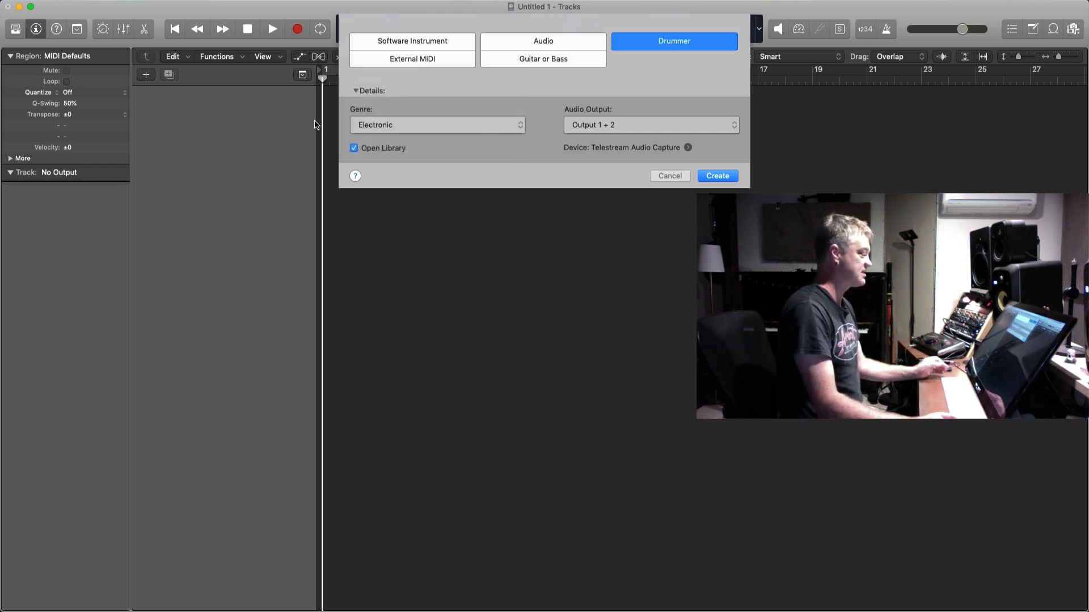
click(717, 176)
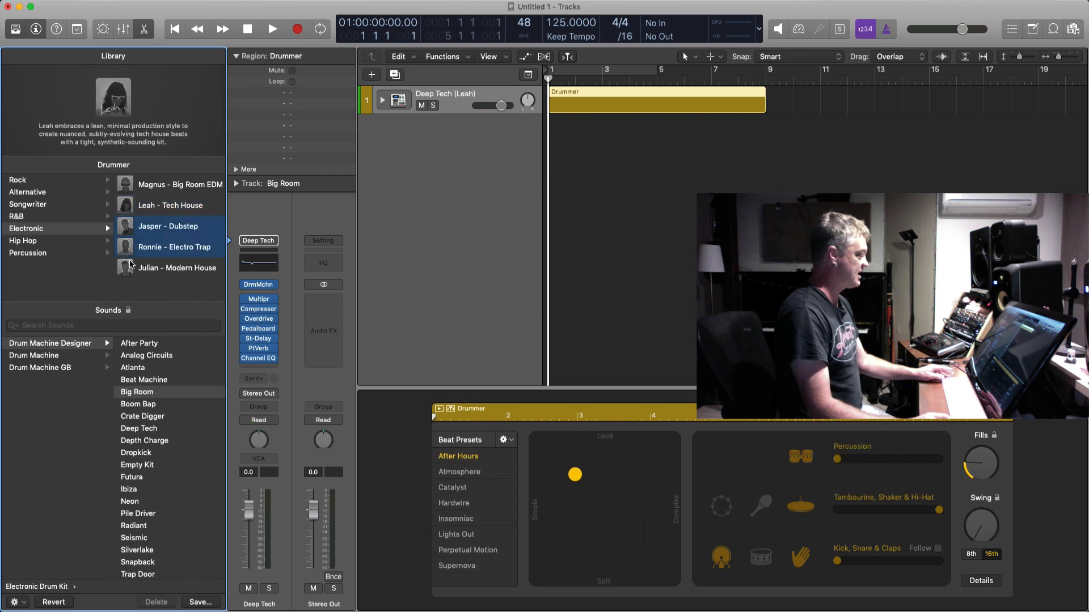
Step: Choose the Big Room EDM drummer and set the cycle range to the Drummer region
click(125, 190)
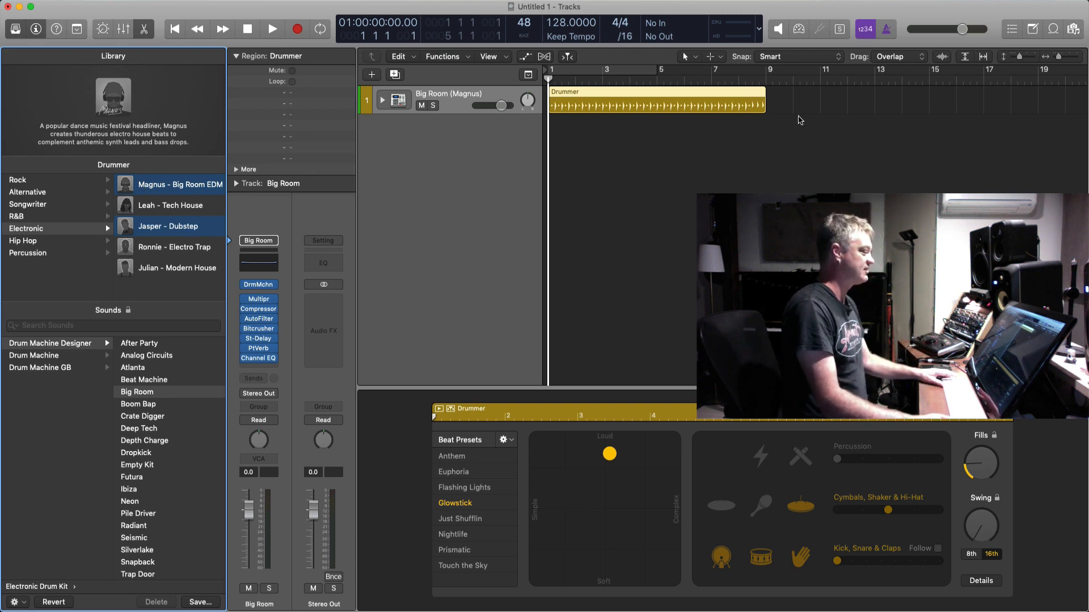
drag(817, 96, 691, 107)
key(super+u)
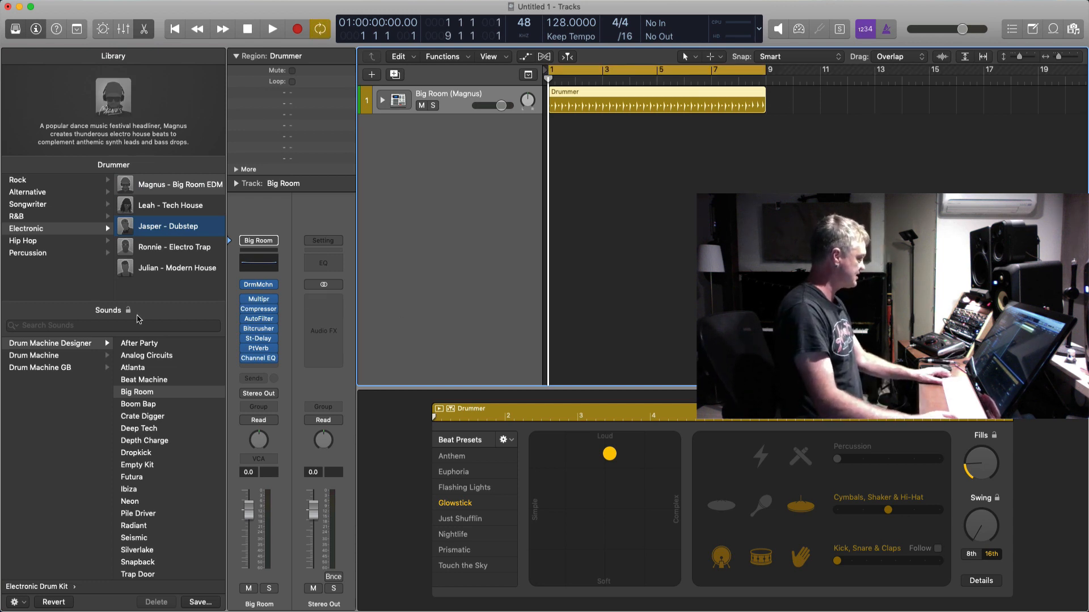
Step: Examine the Drum Machine Designer and Drum Machine GB sound lists in the library
click(27, 345)
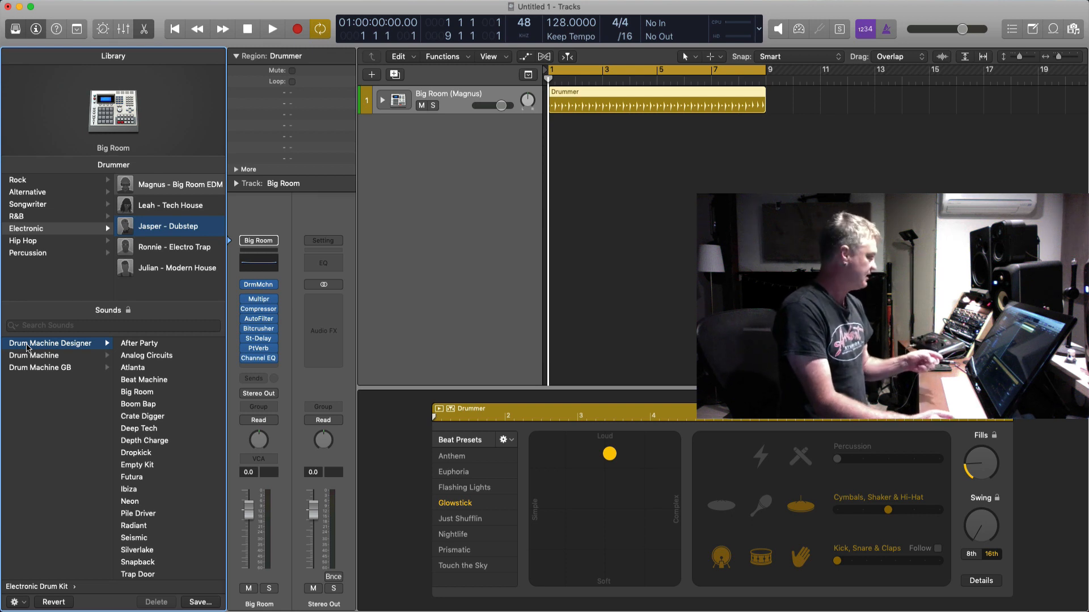
click(28, 368)
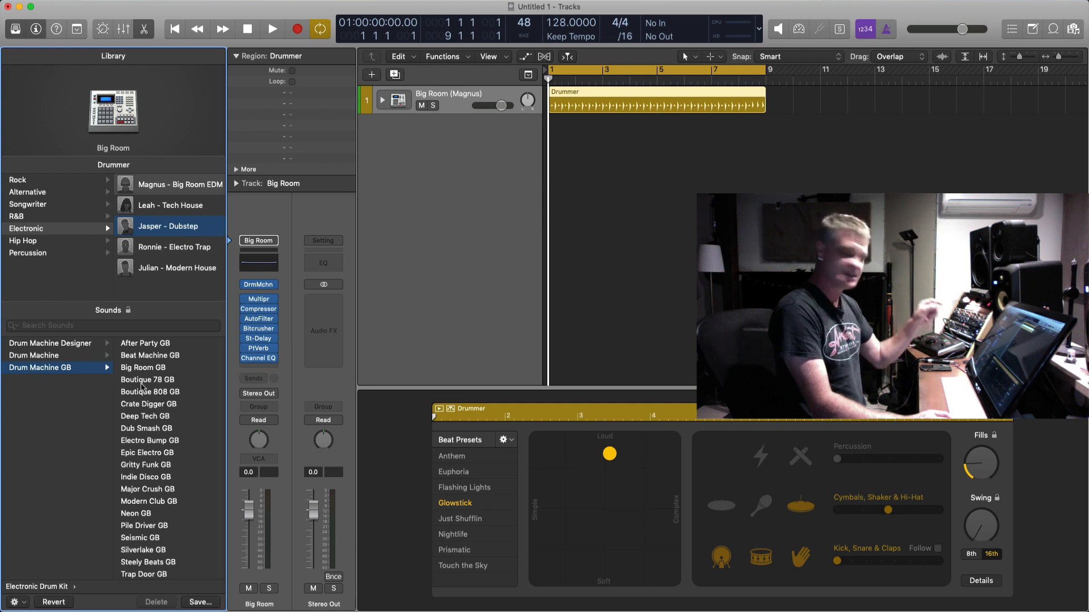
click(40, 345)
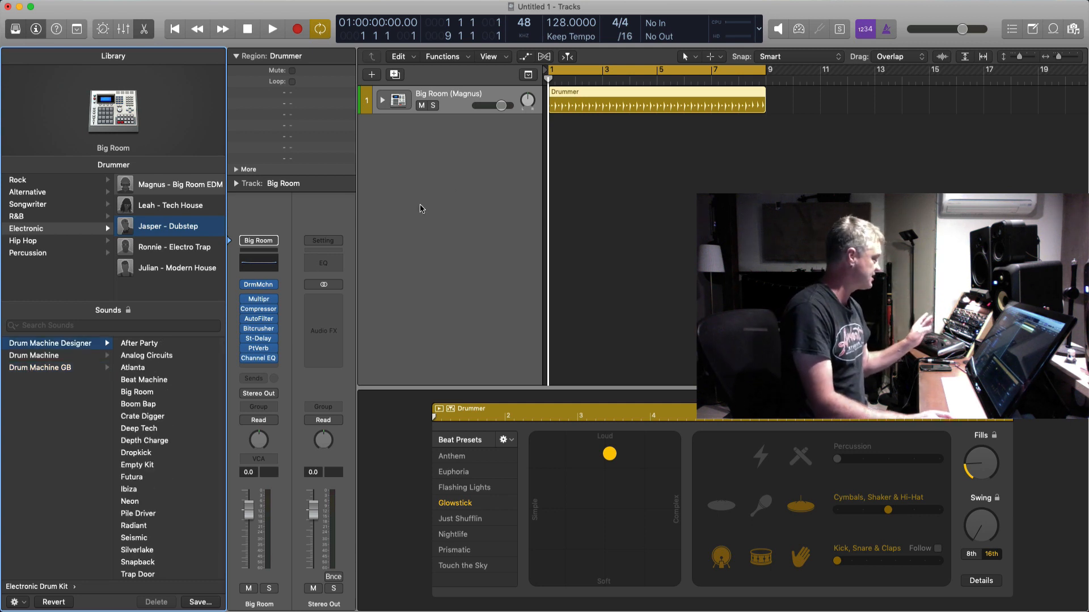
click(148, 183)
Step: Select the Drummer region and play the Big Room EDM beat from the start
click(709, 150)
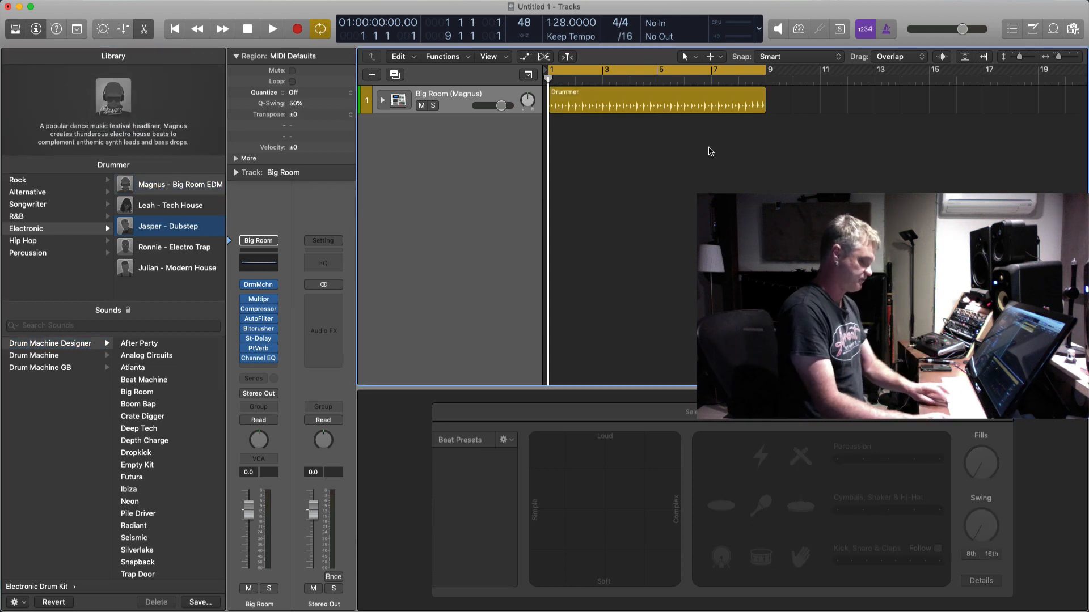
key(space)
click(610, 101)
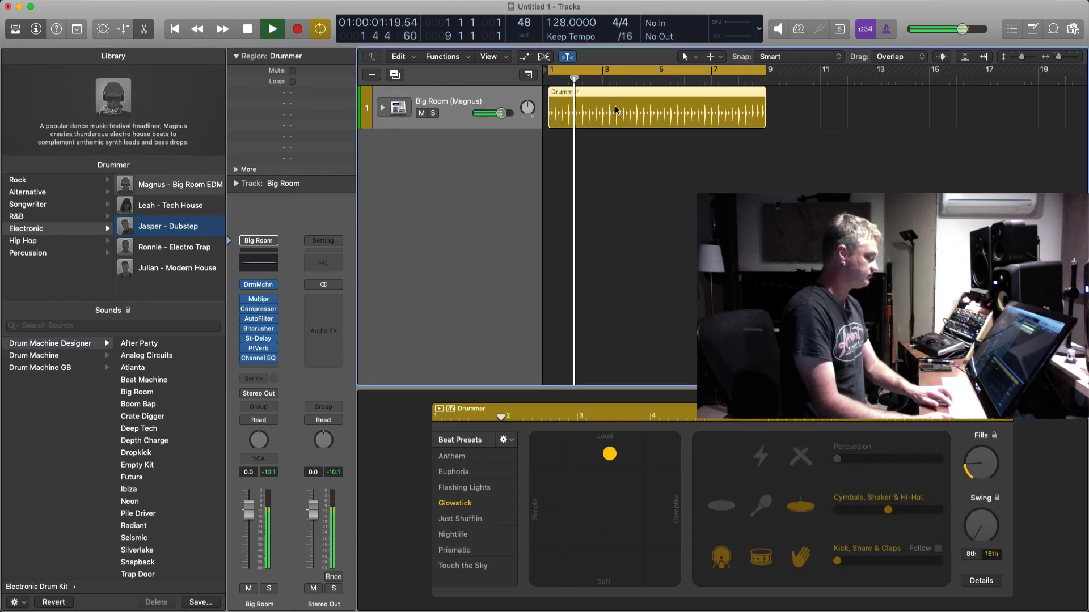
key(space)
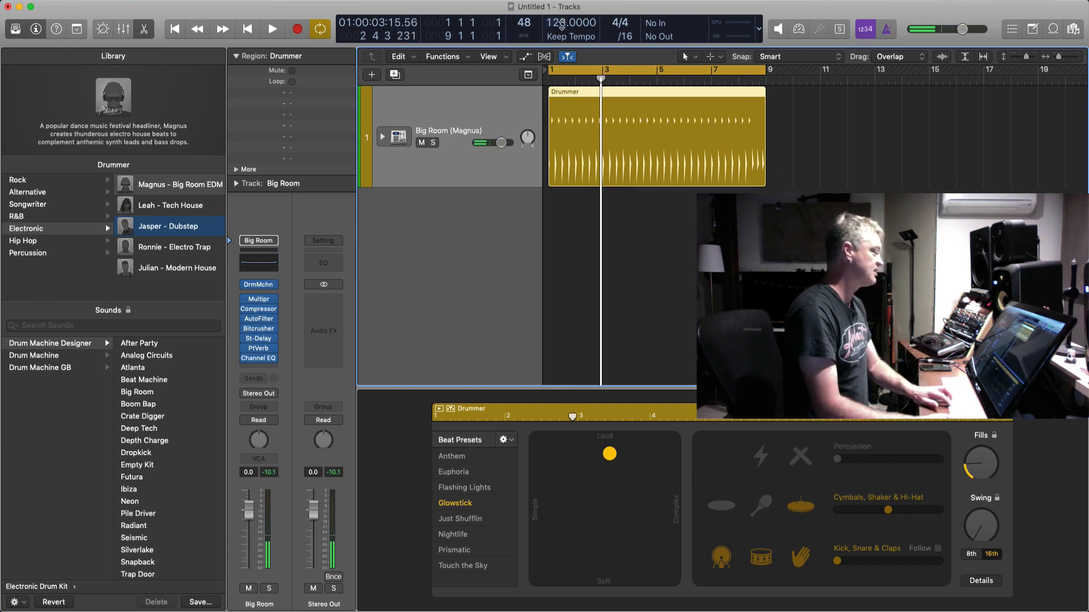
key(Return)
key(space)
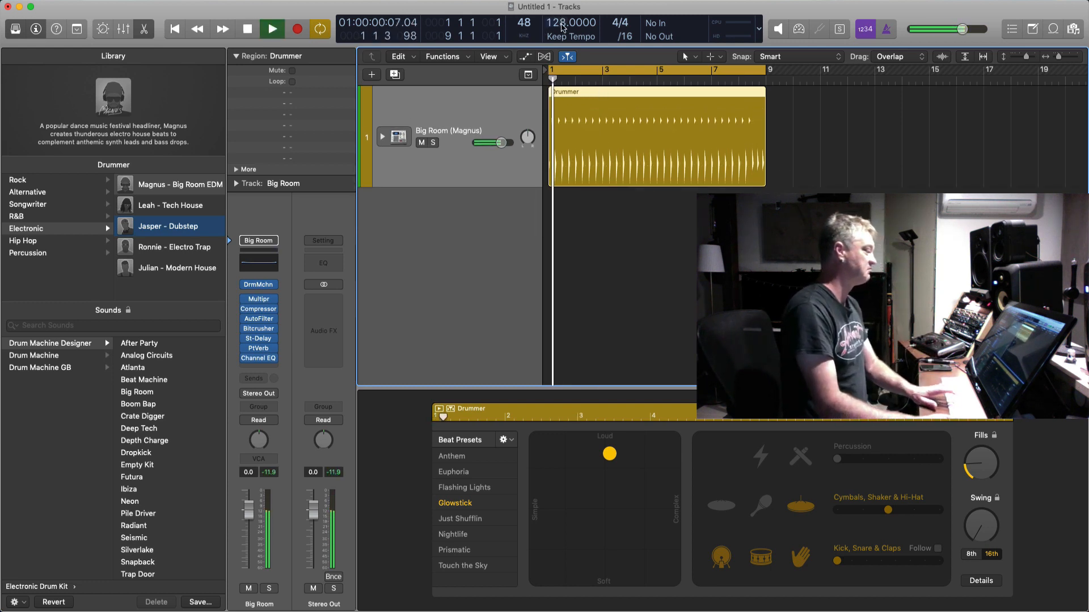
Step: Switch to the Tech House drummer and play its beat
click(163, 207)
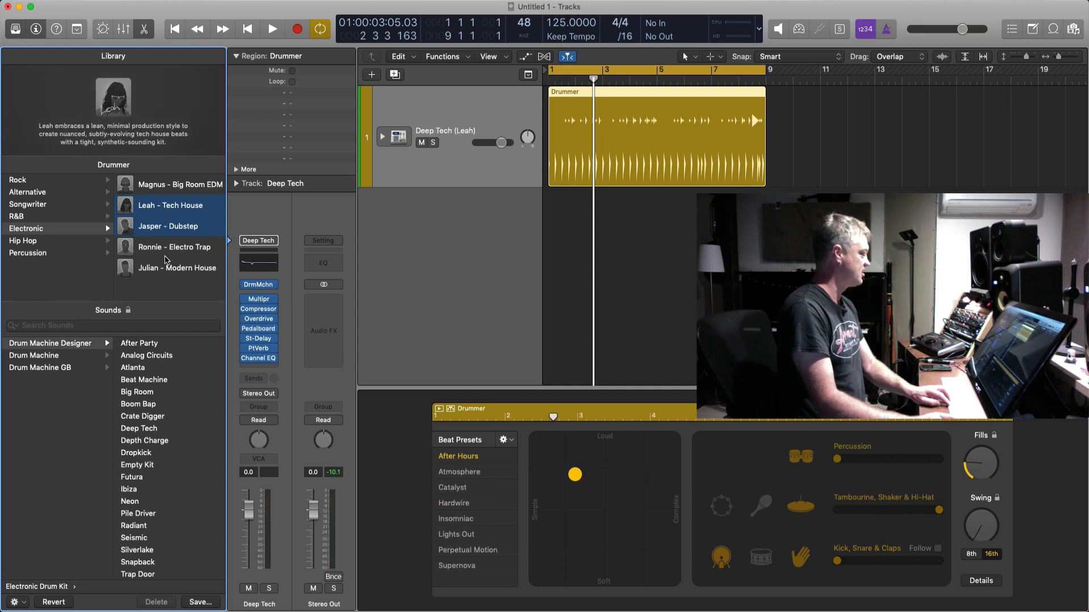
click(859, 114)
click(660, 143)
key(space)
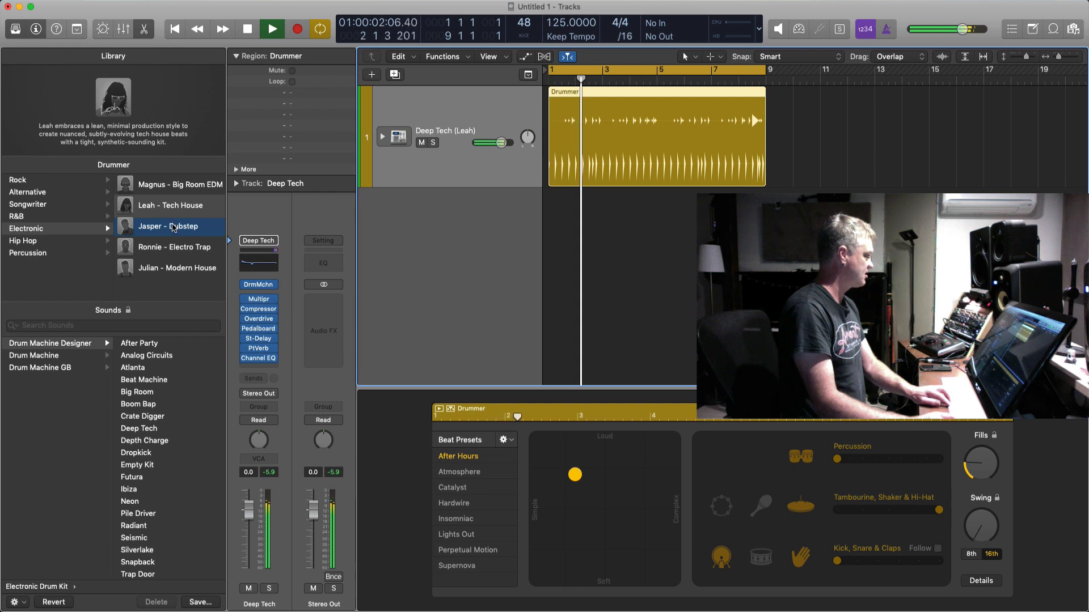
Step: Audition the Dubstep, Electro Trap and Modern House drummers during playback
click(173, 227)
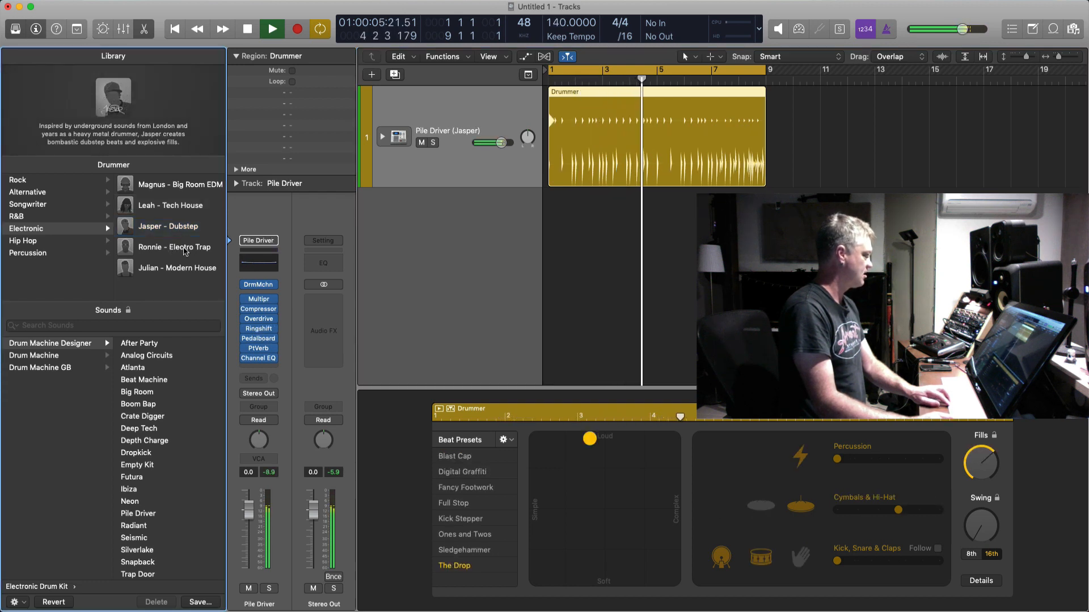
click(183, 251)
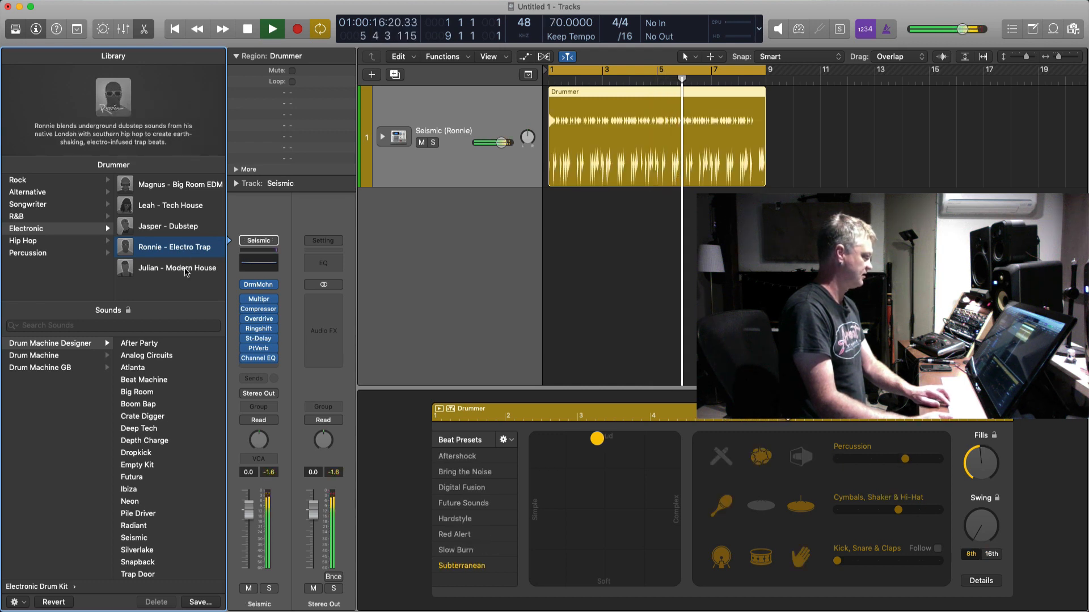
click(186, 270)
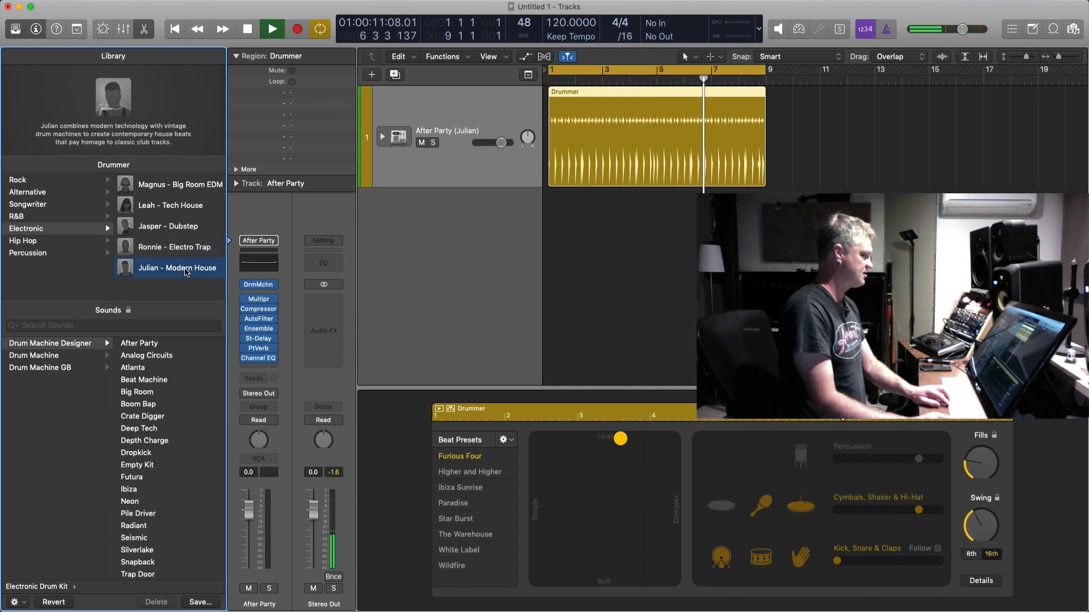
Step: Compare the Big Room EDM and Tech House drummers during playback, finishing on Big Room EDM
click(187, 187)
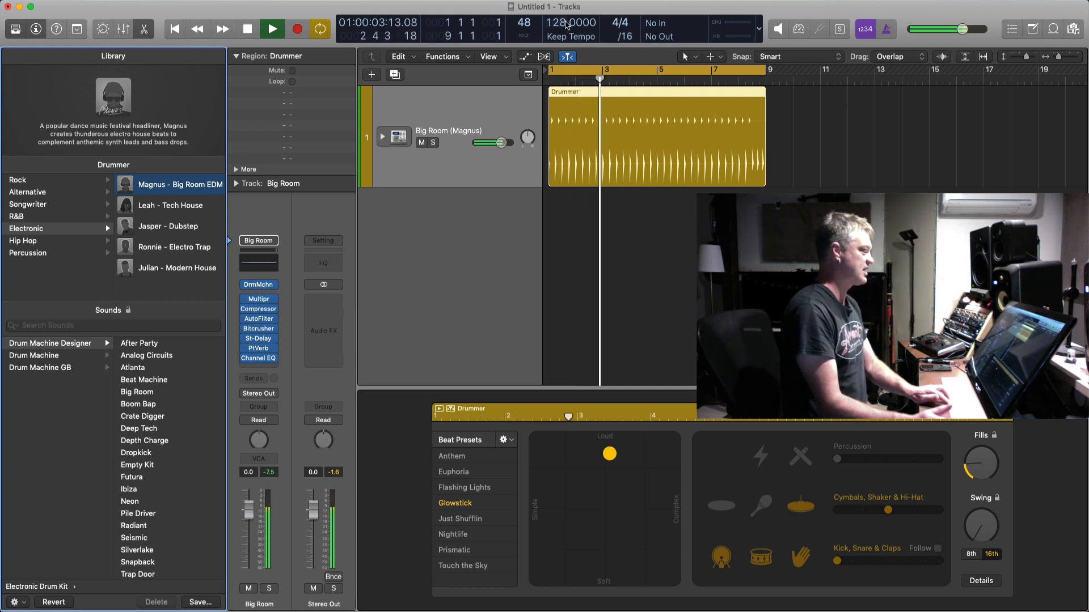
click(170, 205)
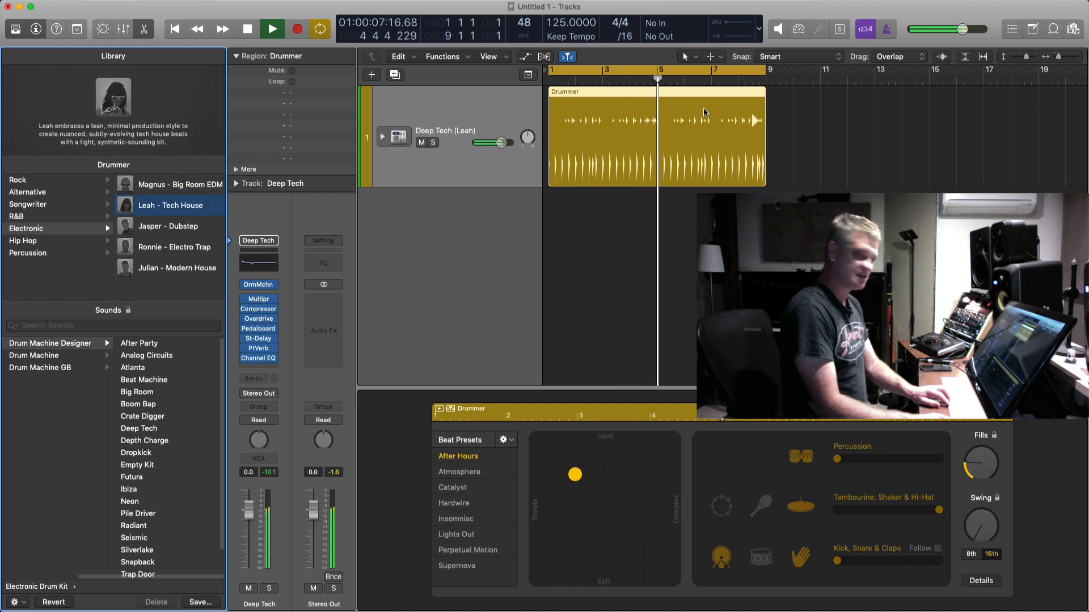
click(166, 186)
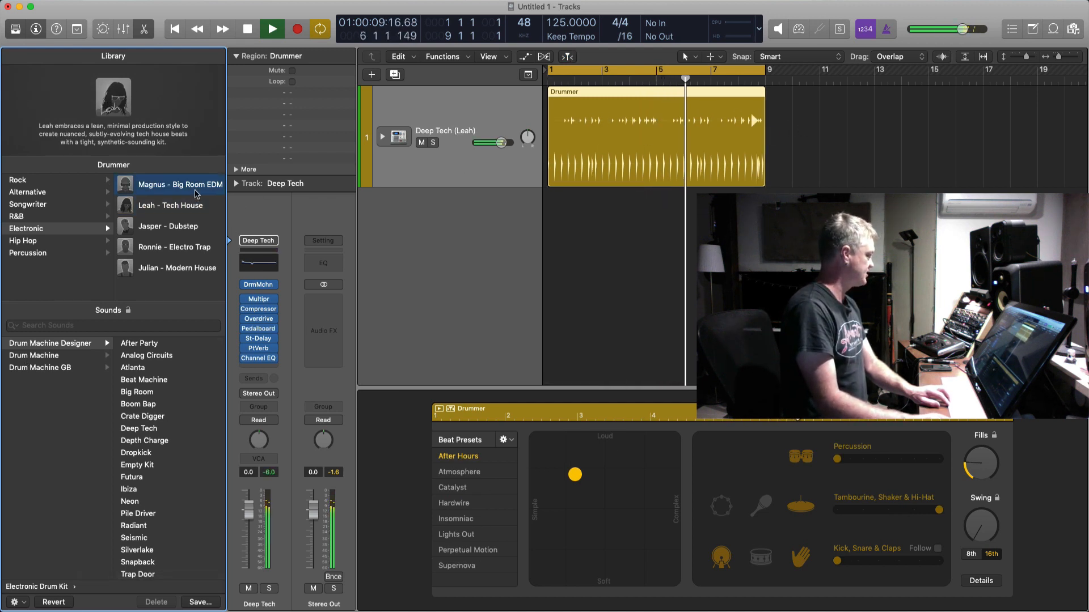
Step: Audition the Atlanta, Ibiza, Neon and Pile Driver kits from Drum Machine Designer on the drummer track
click(142, 368)
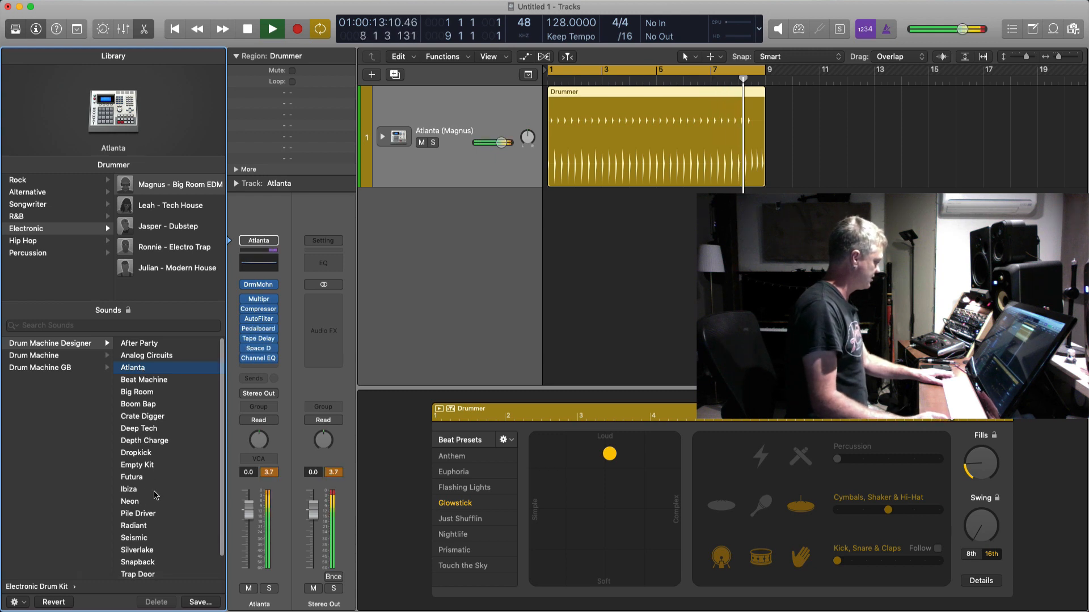
click(154, 491)
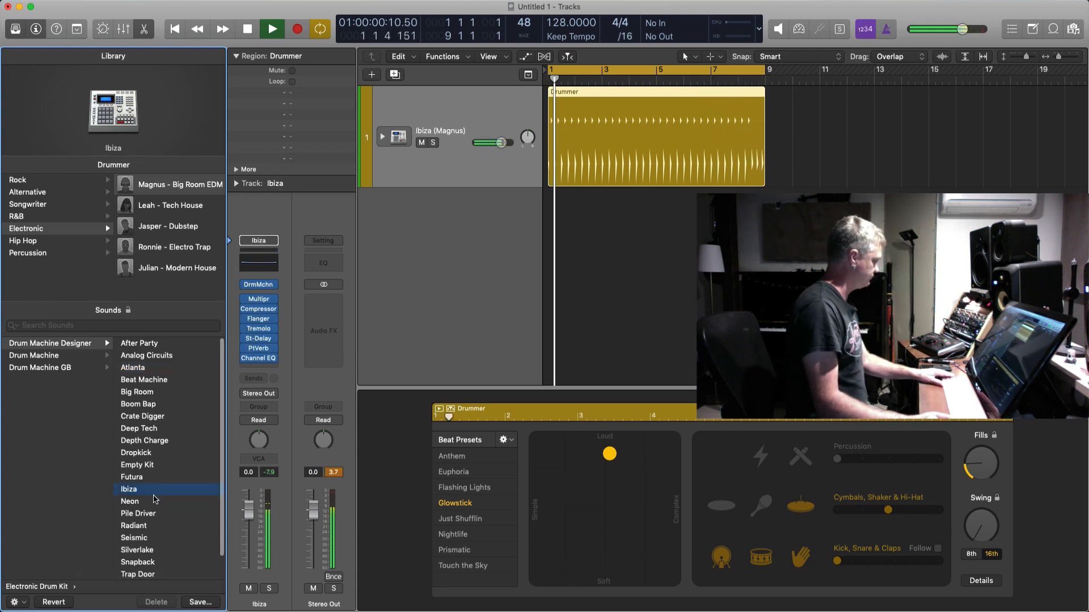
click(152, 502)
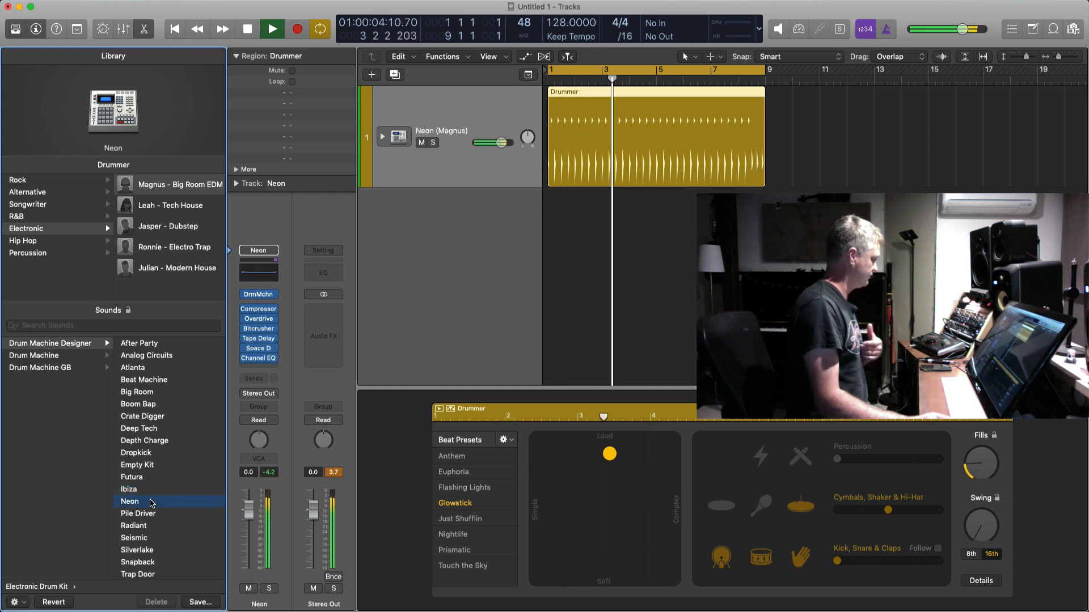
click(167, 516)
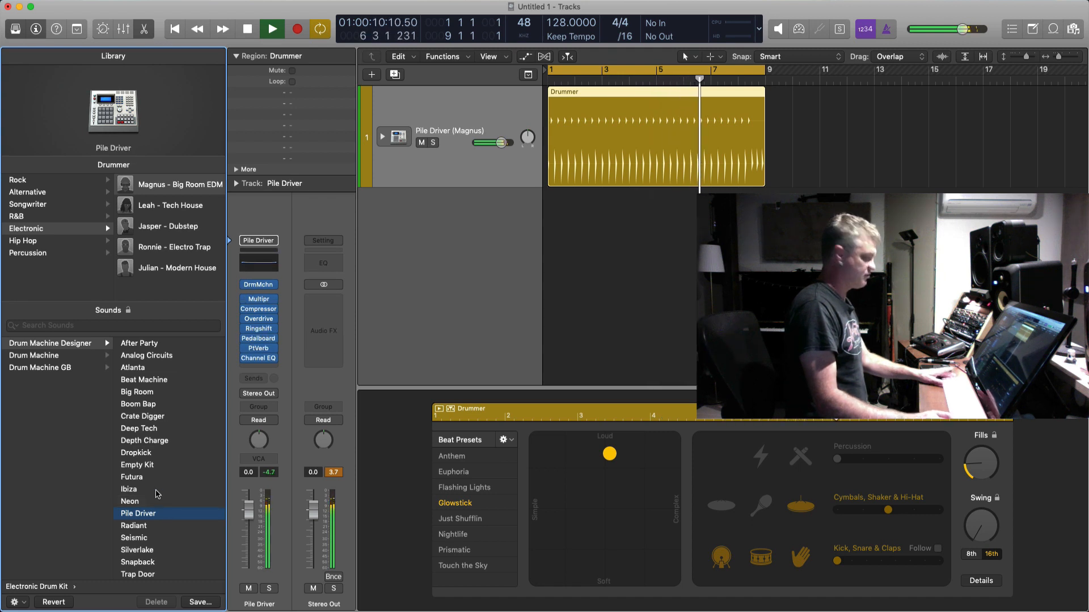
Step: Try the Big Room GB kit from Drum Machine GB and the Boutique 808 kit from Drum Machine
click(43, 367)
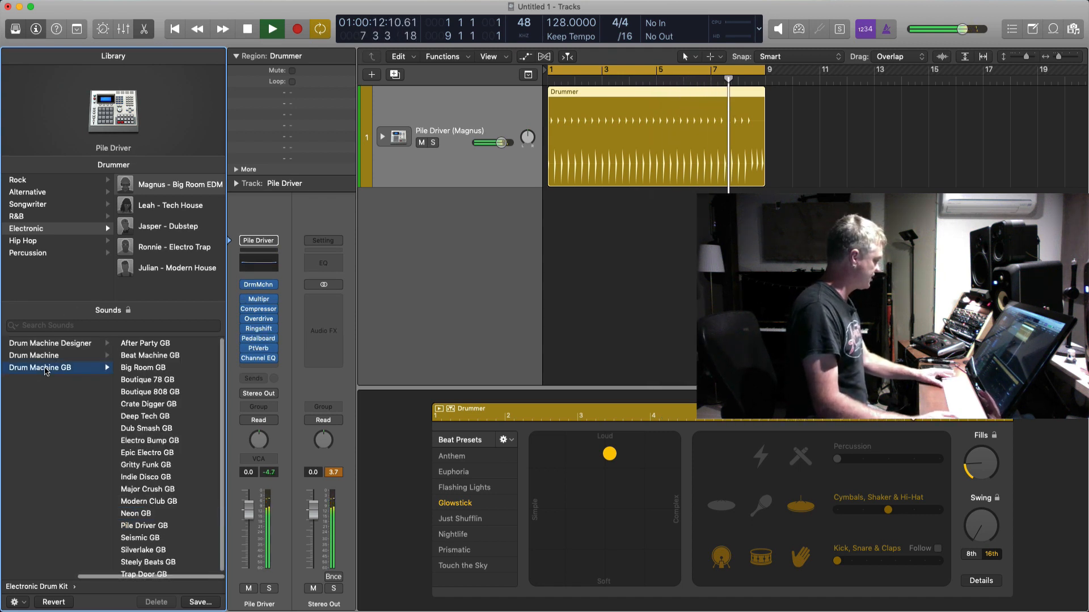
click(154, 370)
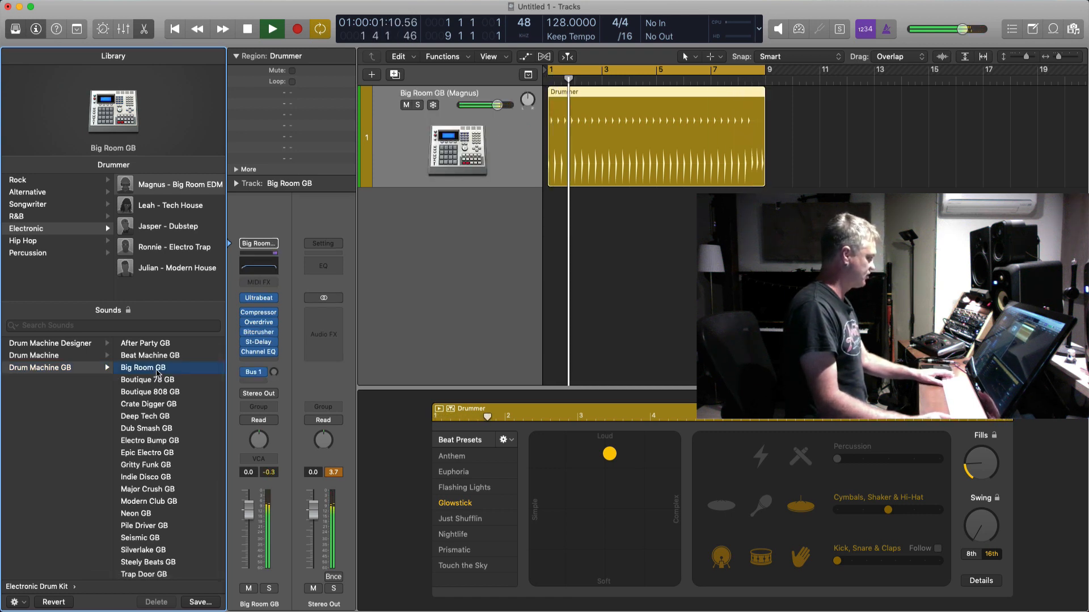
click(49, 356)
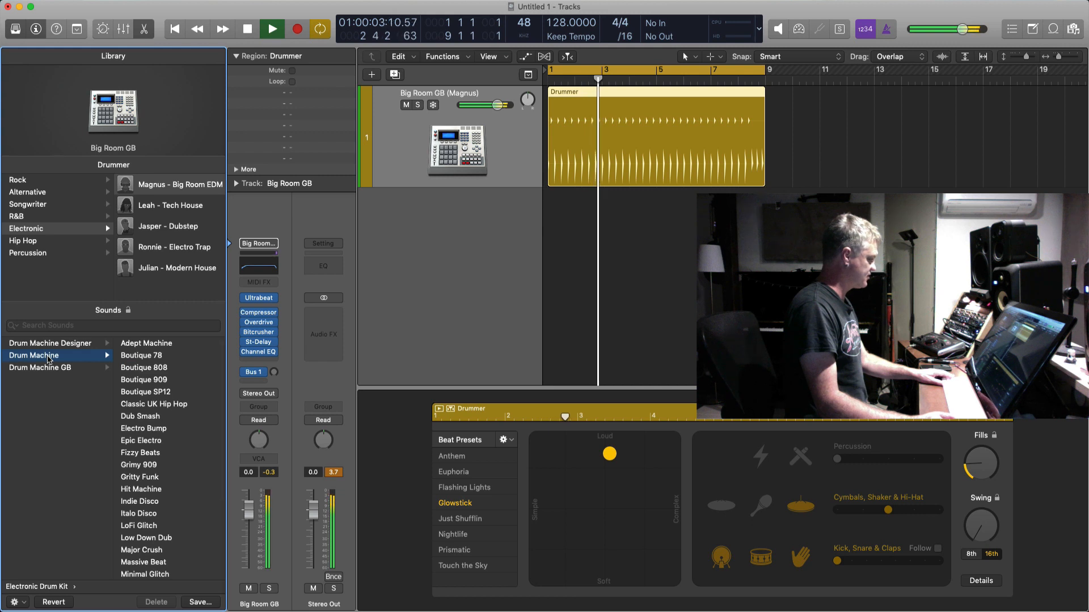
click(144, 368)
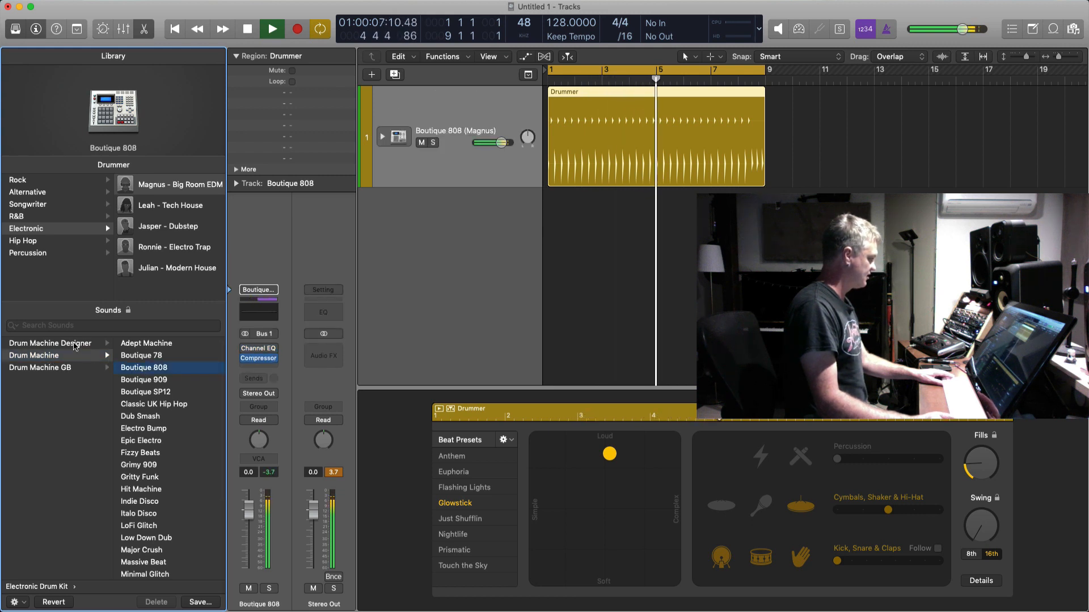
Step: Load the Pile Driver kit from Drum Machine Designer on the drummer track
click(75, 344)
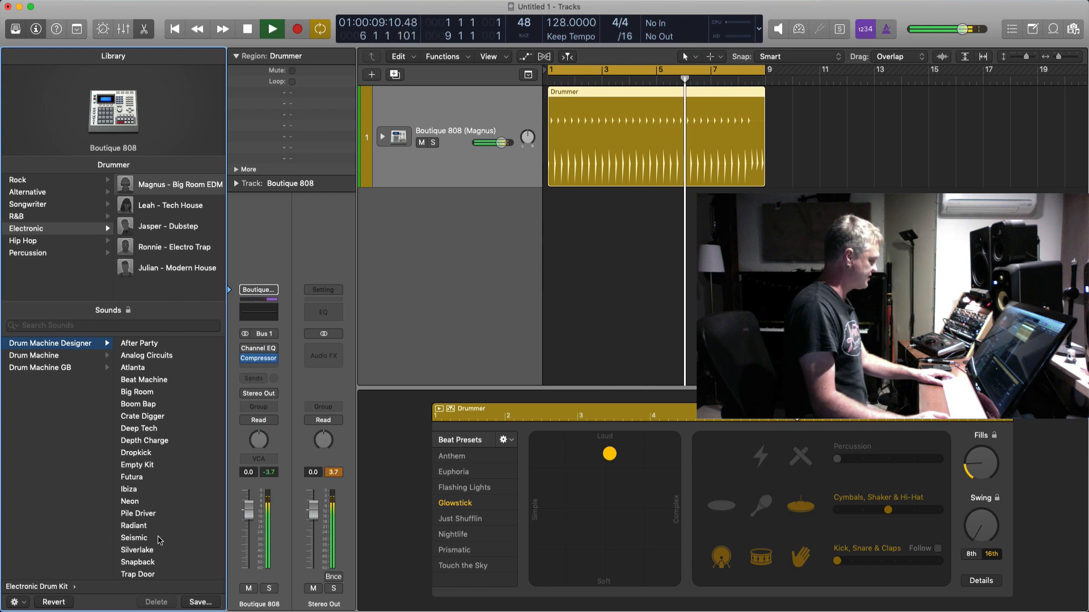
click(159, 515)
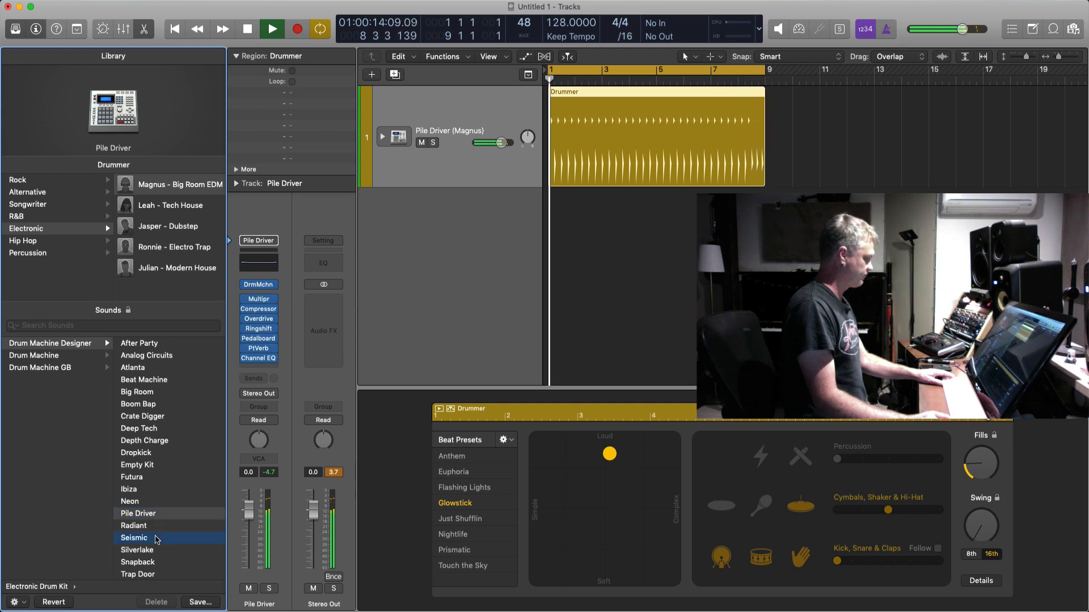
Step: Audition the Seismic, Silverlake, Snapback and Trap Door kits and settle on Video Star for the drummer track
click(157, 539)
click(162, 551)
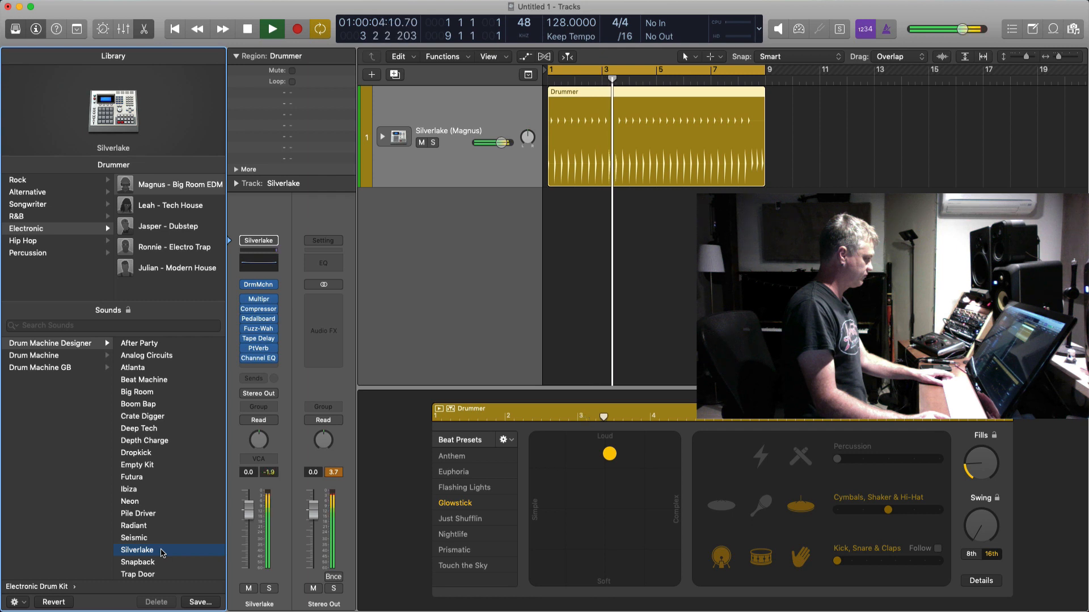
click(172, 562)
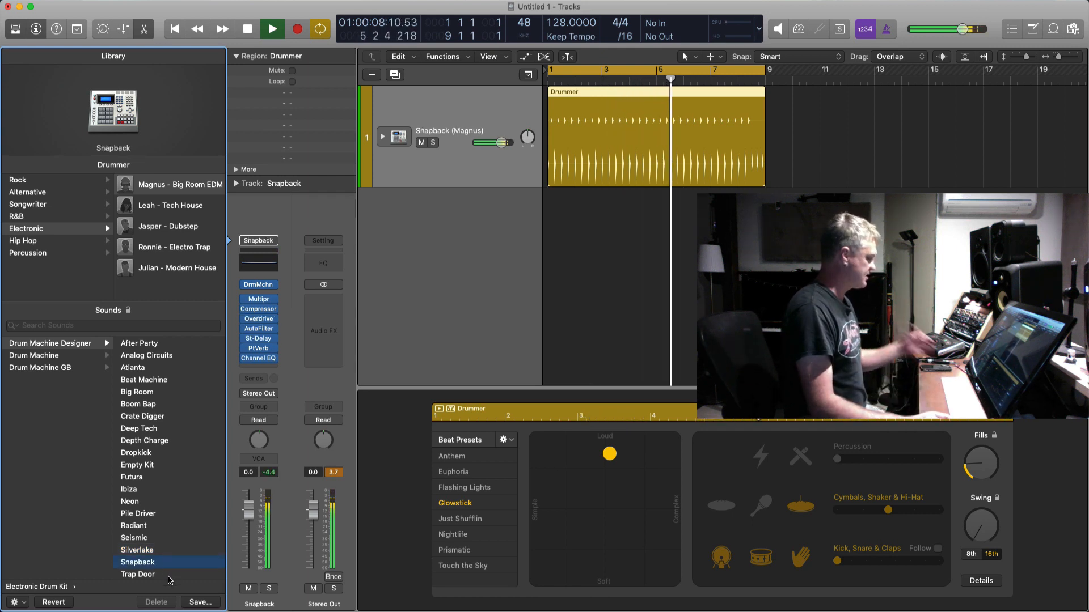
click(170, 574)
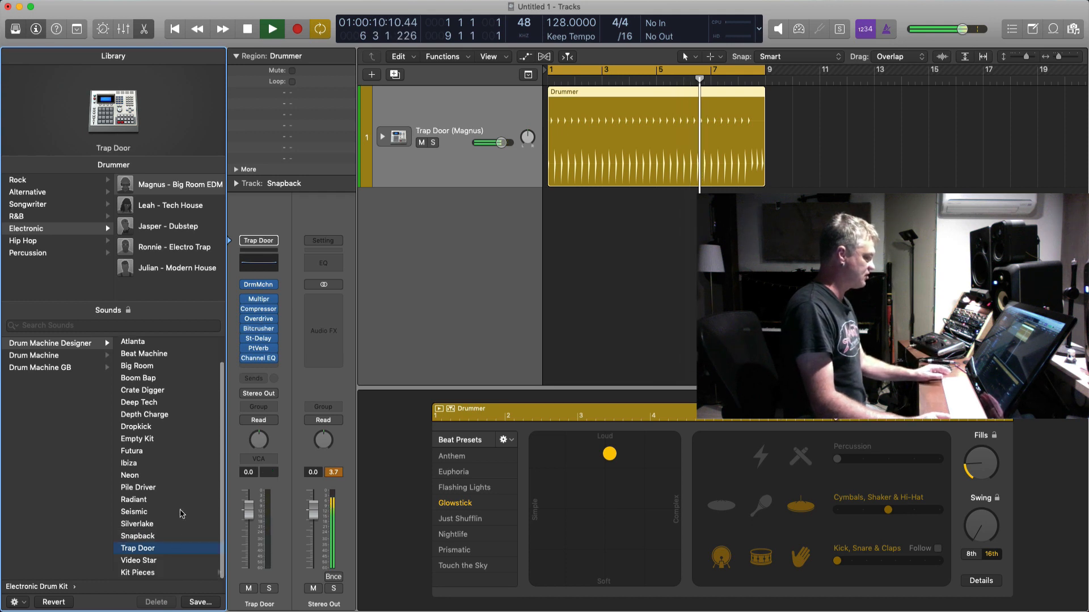
click(154, 562)
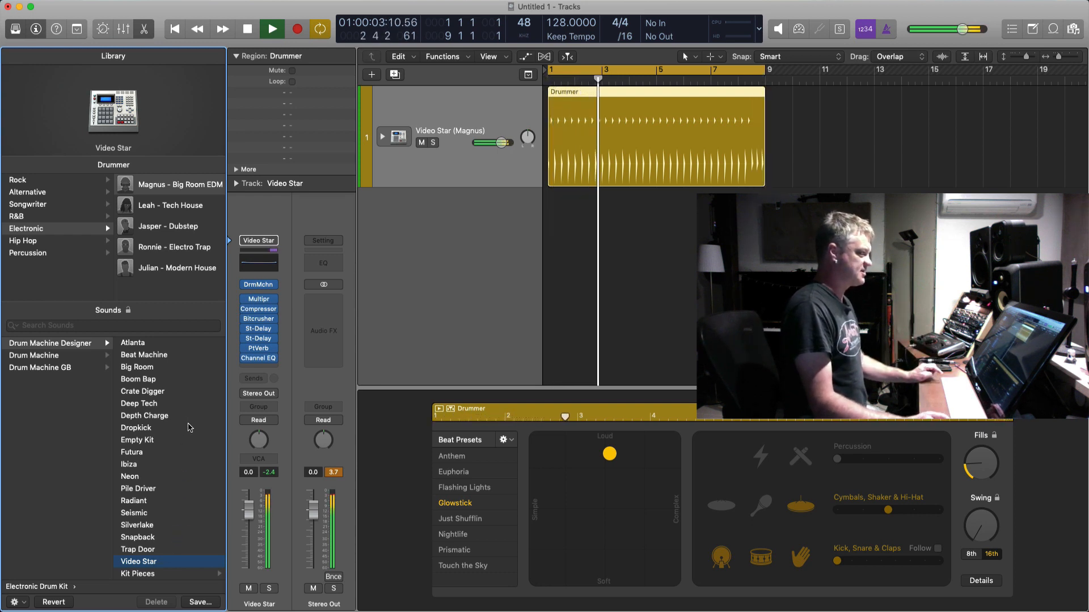
Step: Open Drum Machine Designer for the Video Star kit, set Snare & Claps to about +1.4 dB, and toggle that group off and back on
click(113, 110)
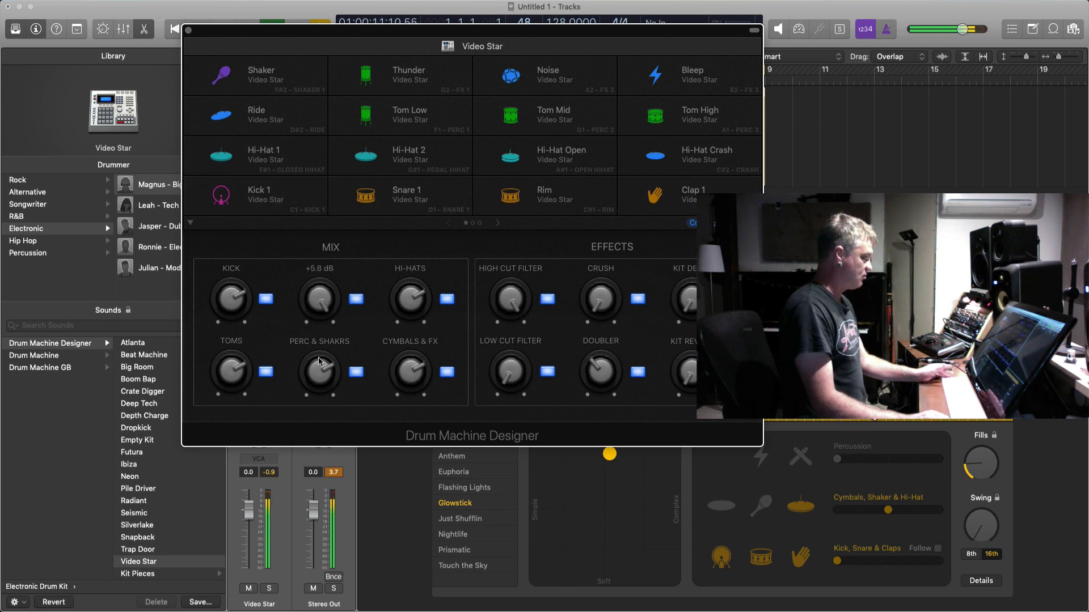
drag(325, 301, 323, 196)
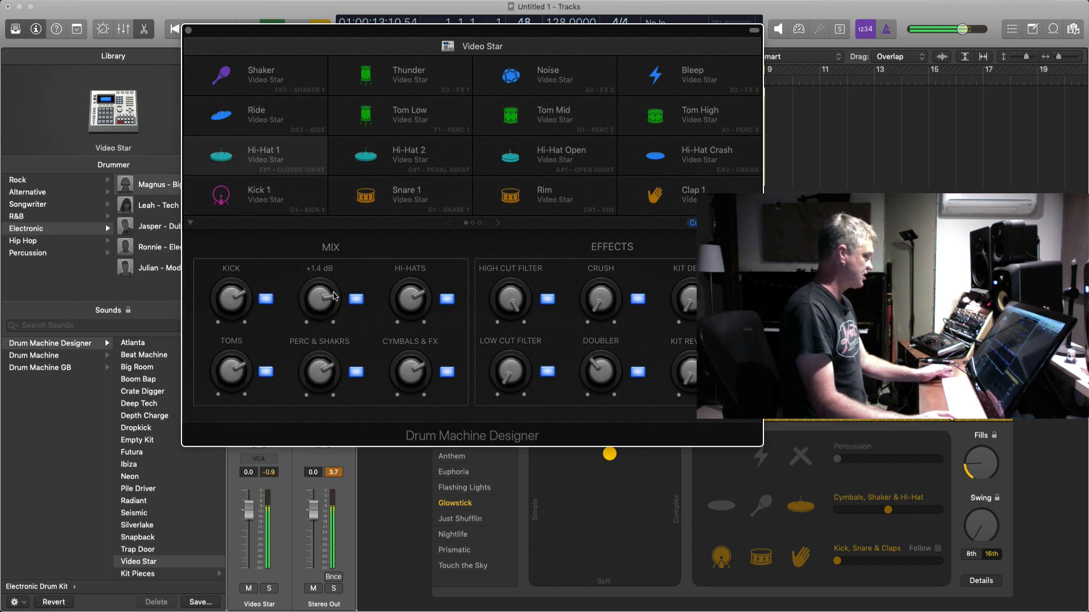
click(358, 299)
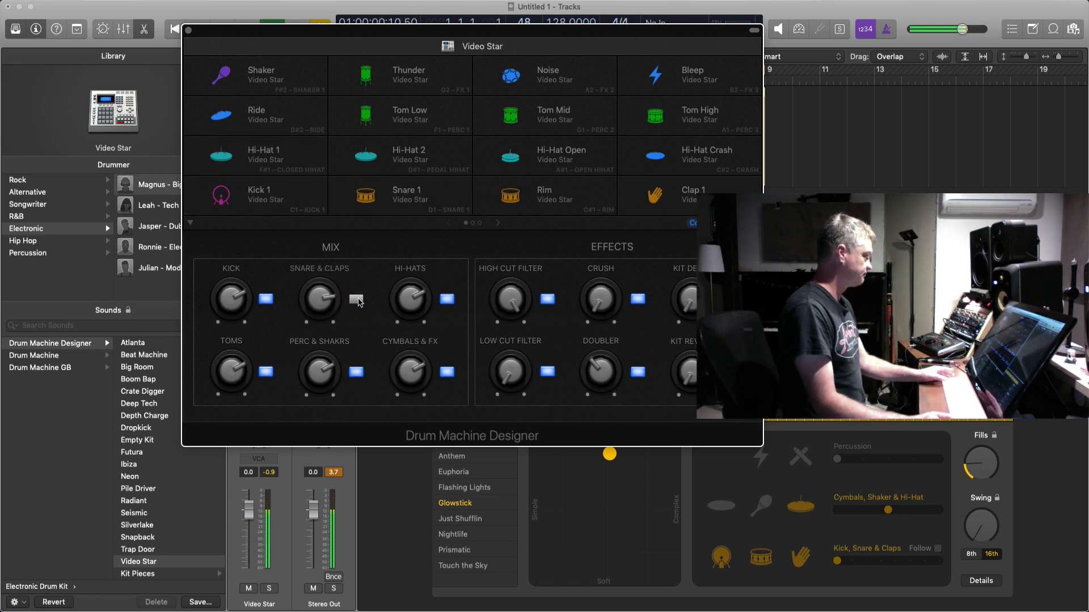
click(356, 300)
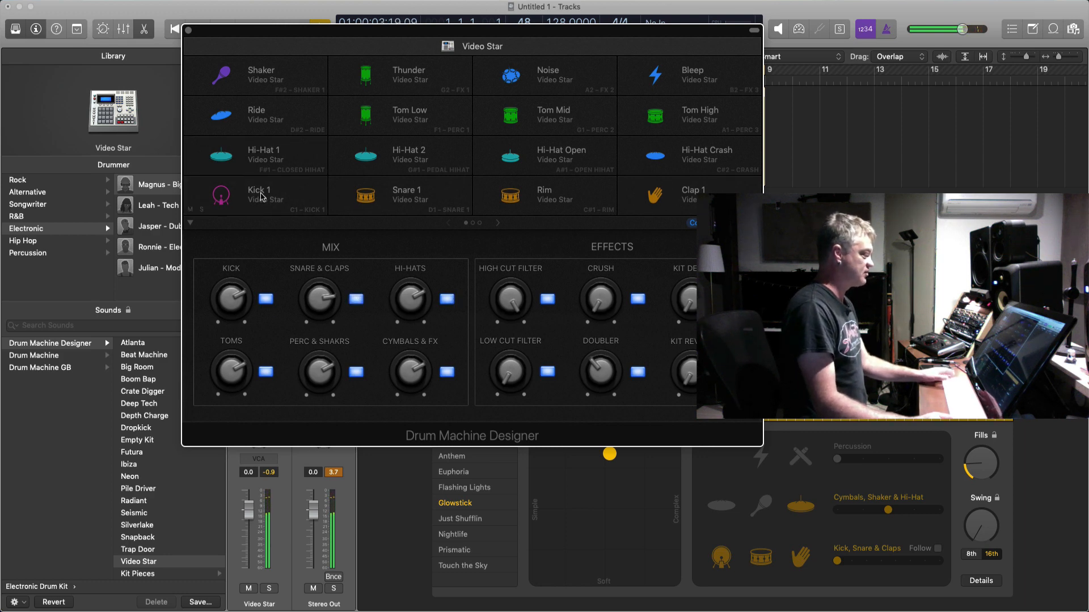
Step: Swap the Kick 1 pad with Shaker and the Snare 1 pad with Thunder, and play both drums alternately from their new positions
drag(262, 196, 249, 74)
drag(408, 192, 369, 79)
click(263, 81)
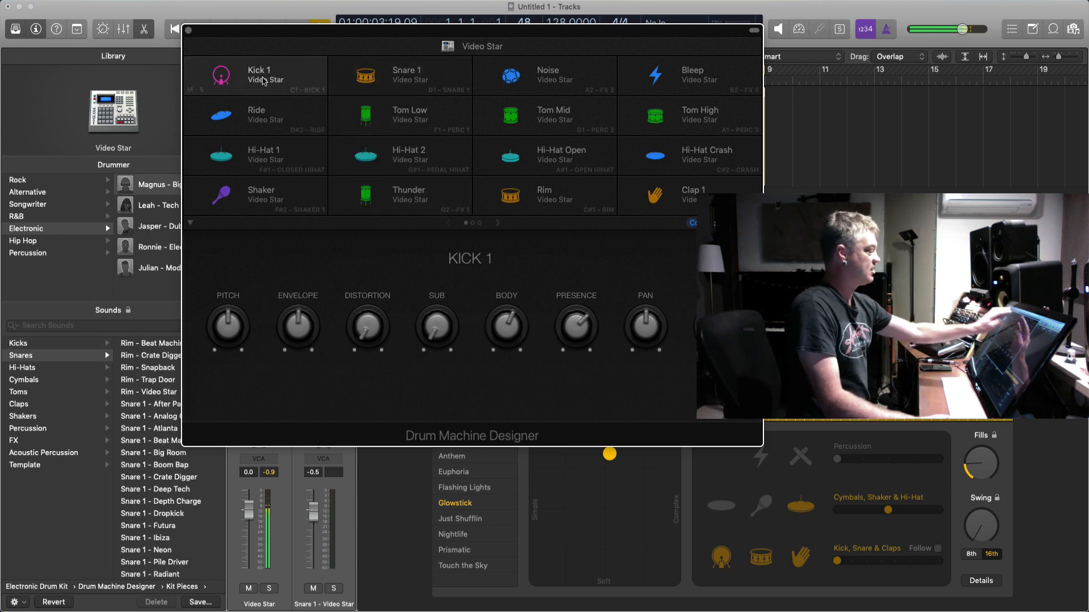
click(400, 76)
click(259, 80)
click(400, 77)
click(289, 85)
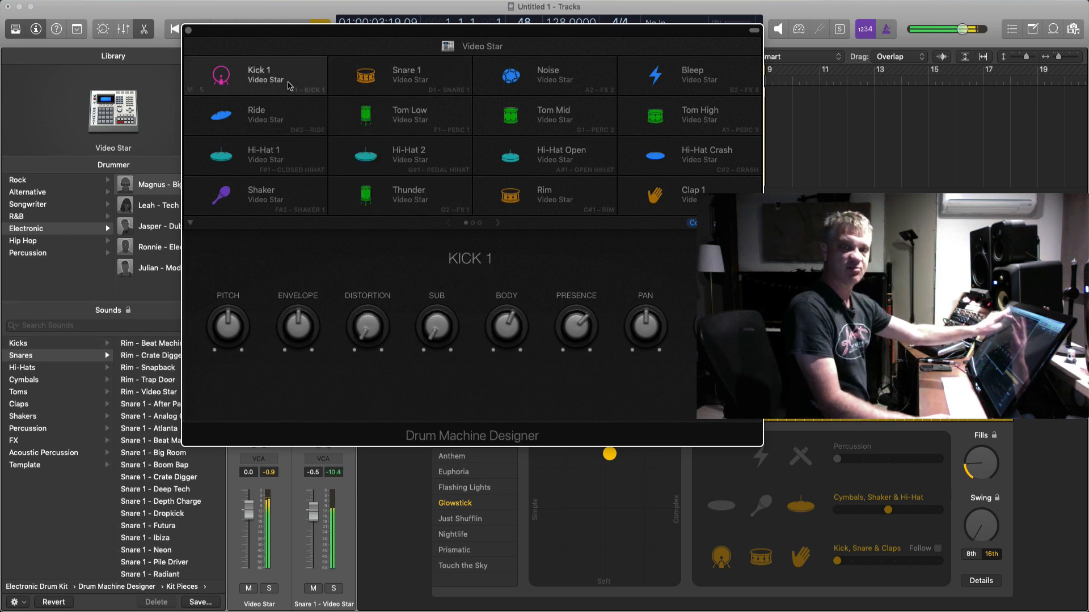
click(406, 82)
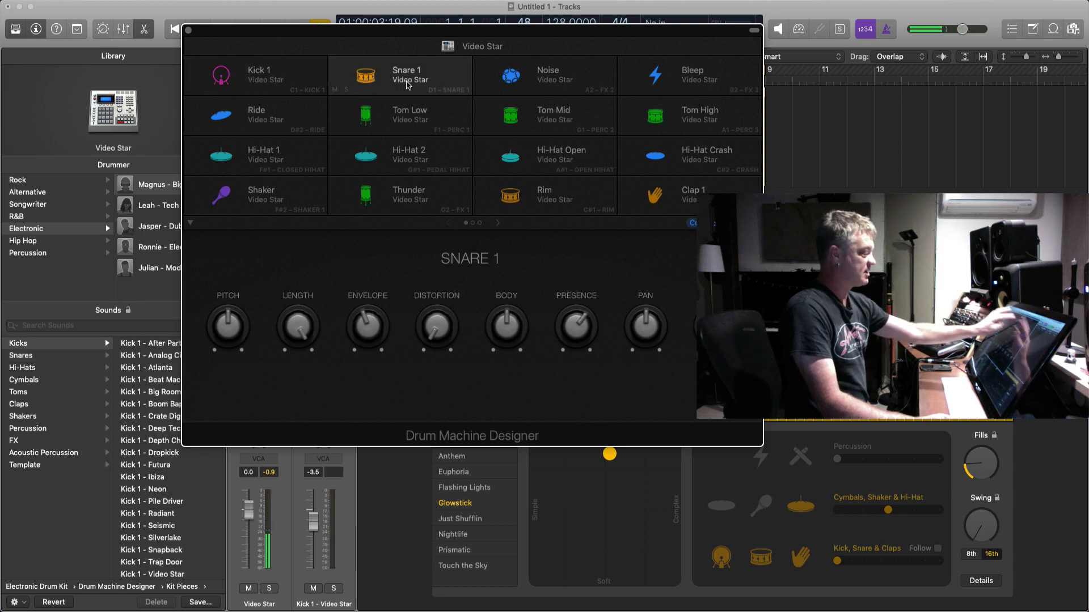
click(277, 79)
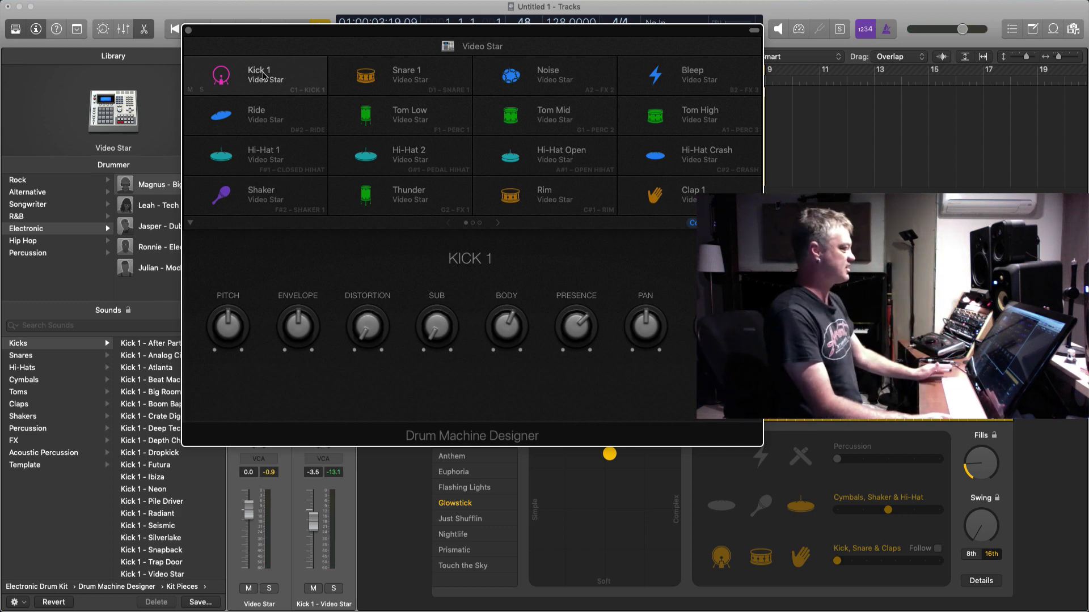
Step: Browse the other pad pages of the Video Star kit, return to the first page and play Kick 1
click(498, 225)
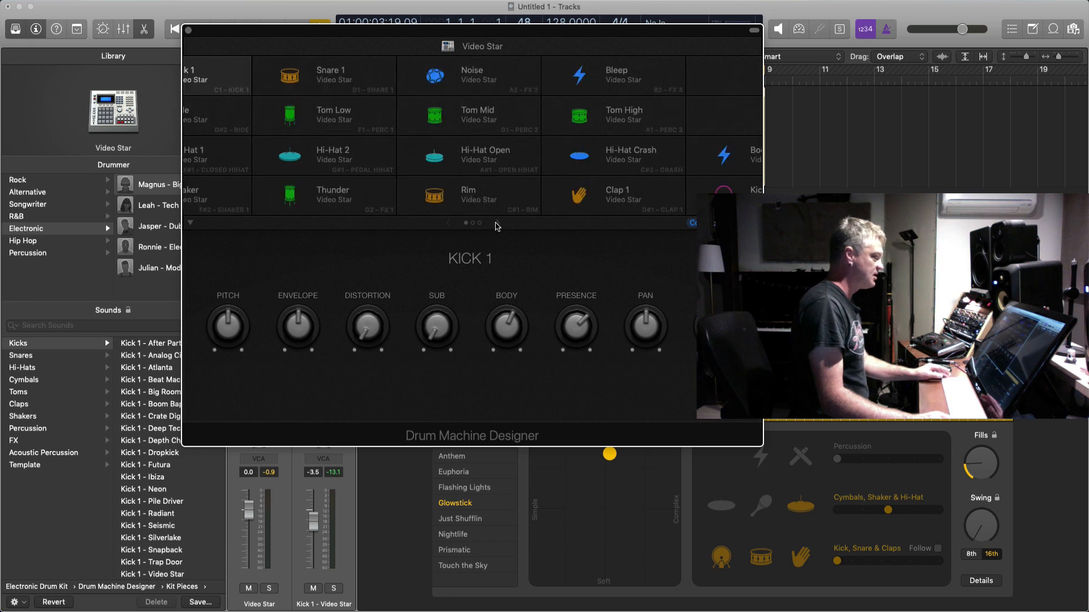
click(499, 225)
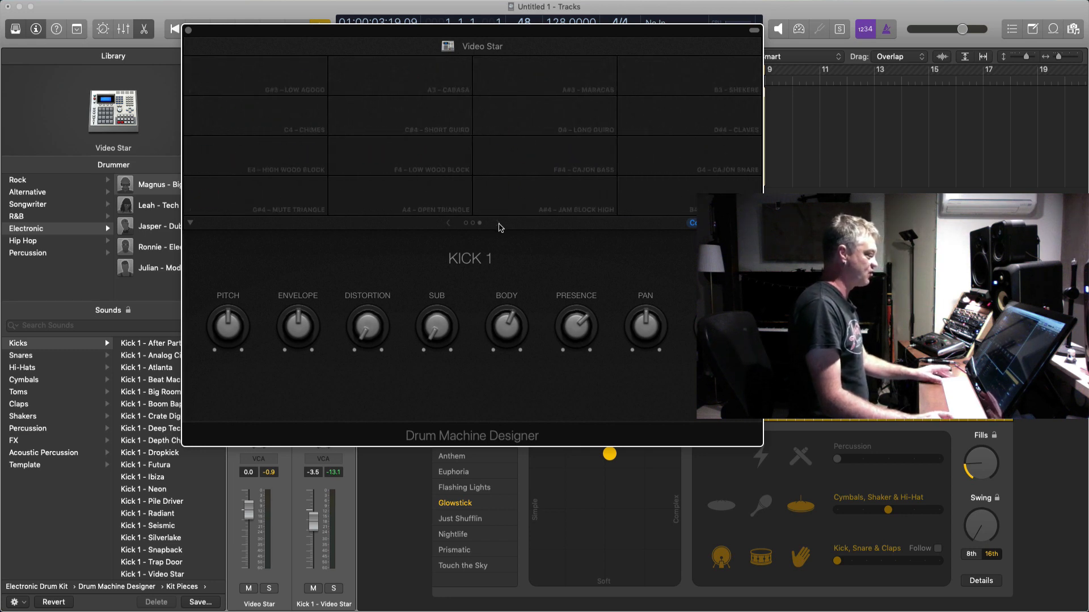
click(445, 224)
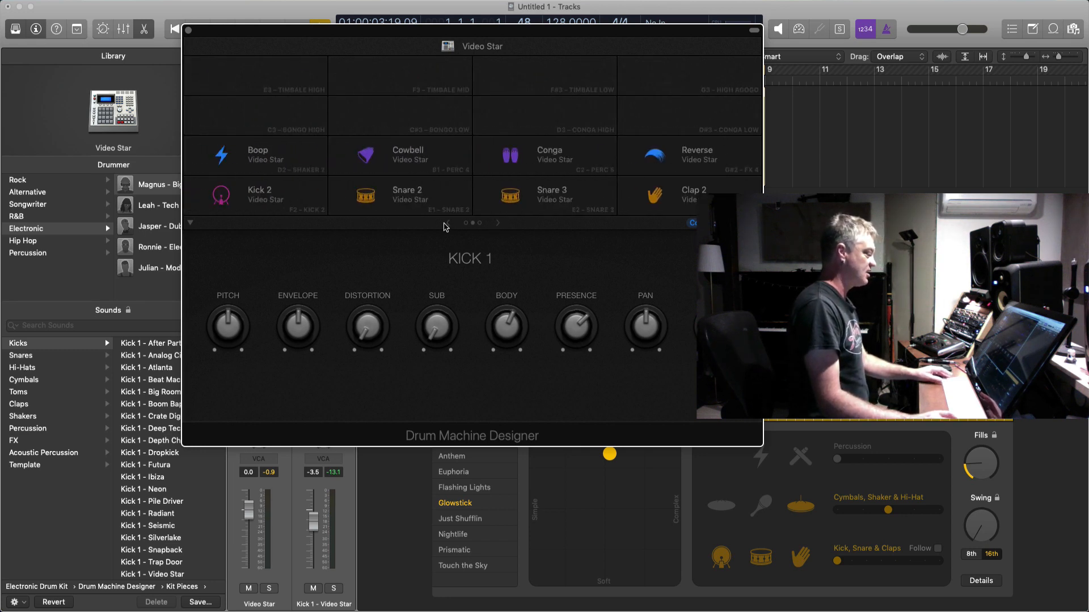
click(445, 224)
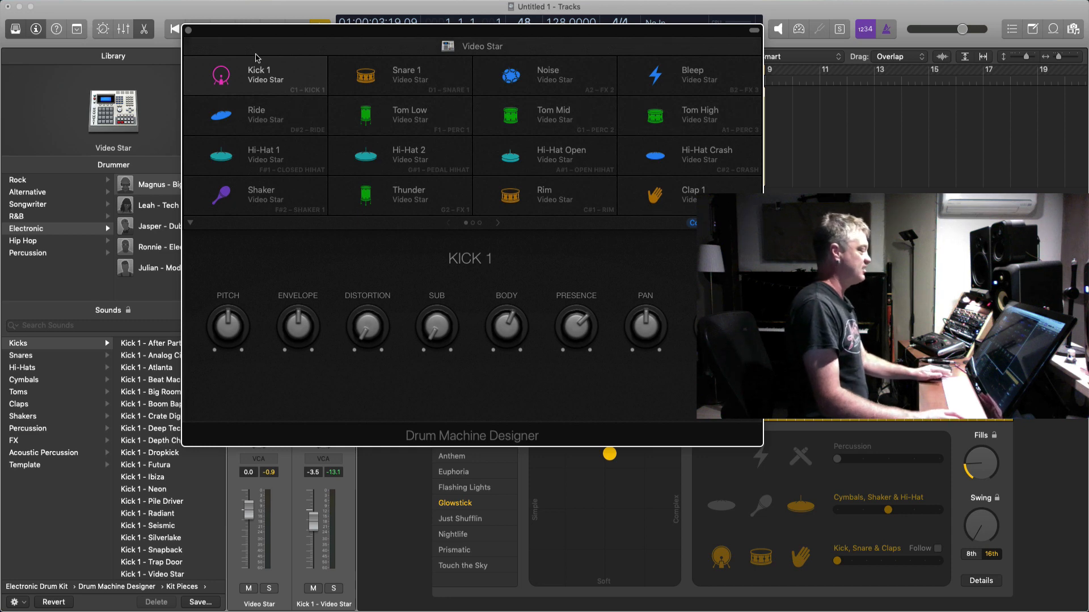
click(264, 75)
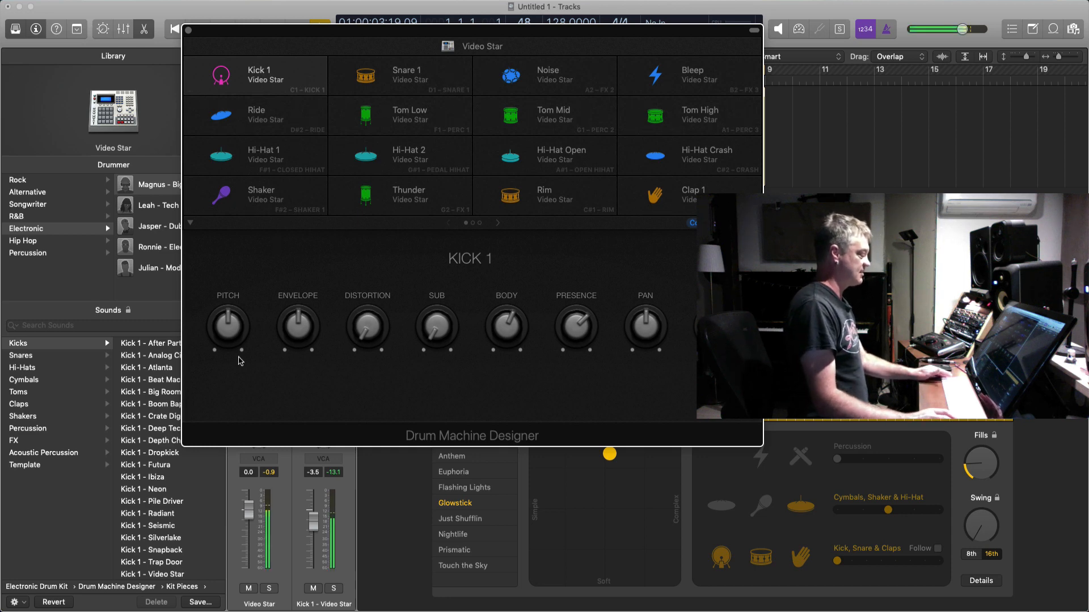
click(259, 73)
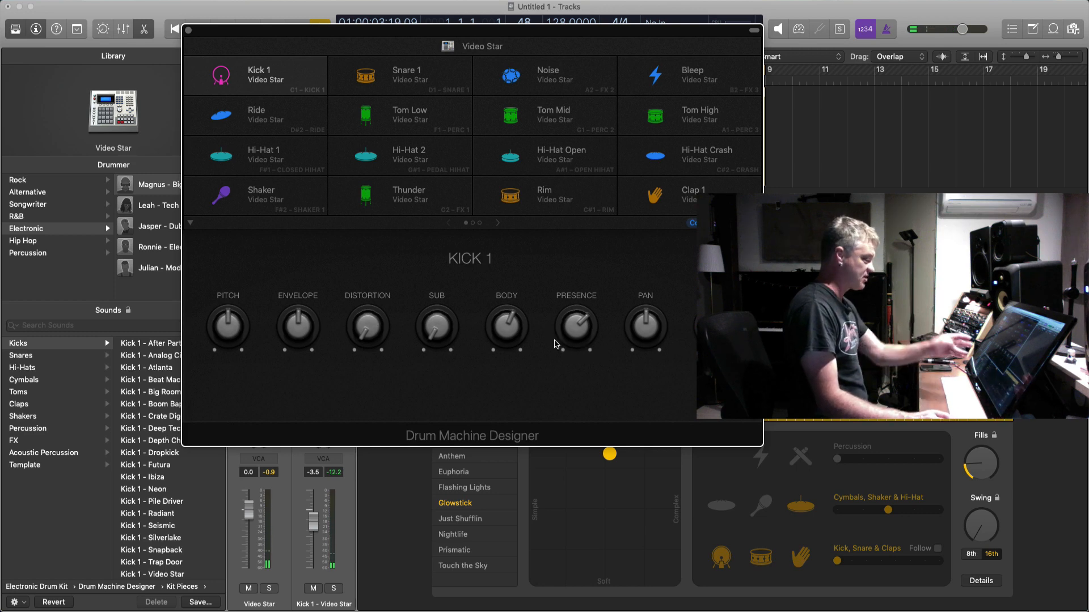
Step: View the sound controls of the Snare 1, Noise, Bleep, Tom Mid, Tom Low, Ride and Kick 1 pads, and close Drum Machine Designer
click(430, 75)
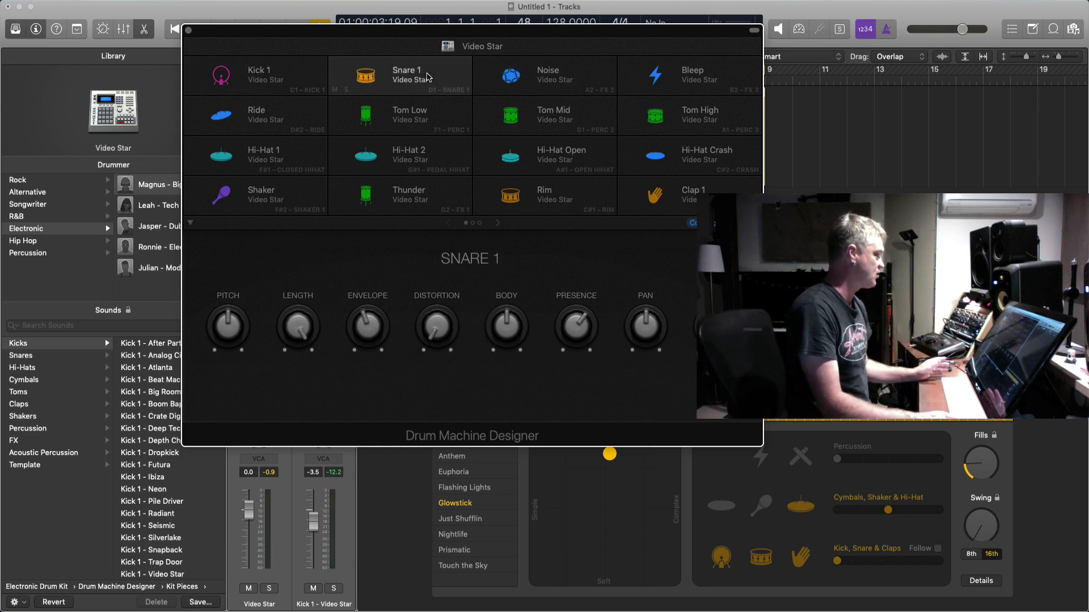
click(578, 79)
click(680, 82)
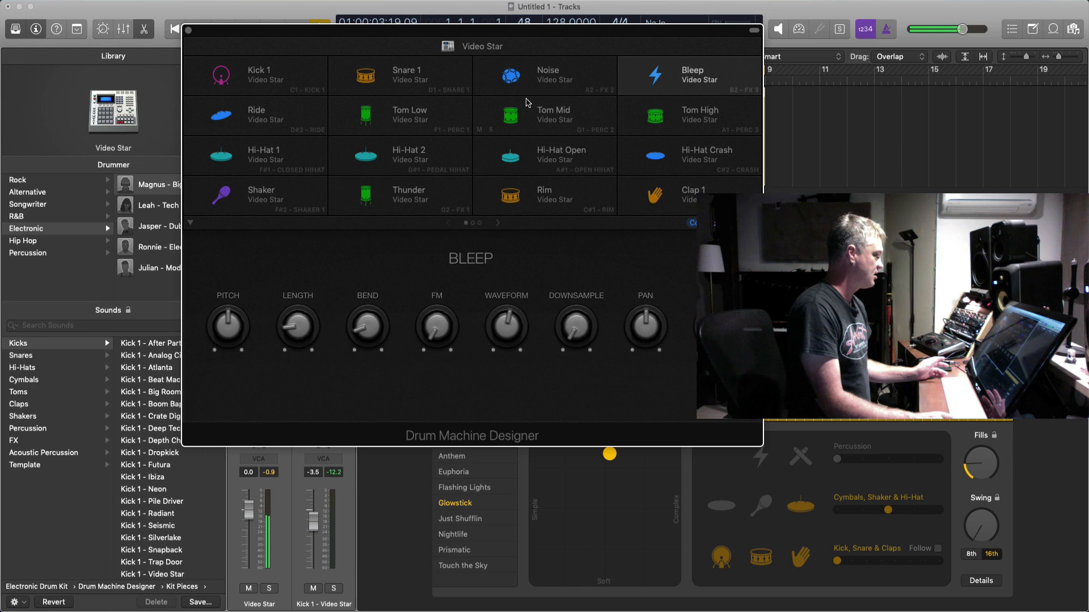
click(557, 131)
click(426, 122)
click(258, 122)
click(269, 76)
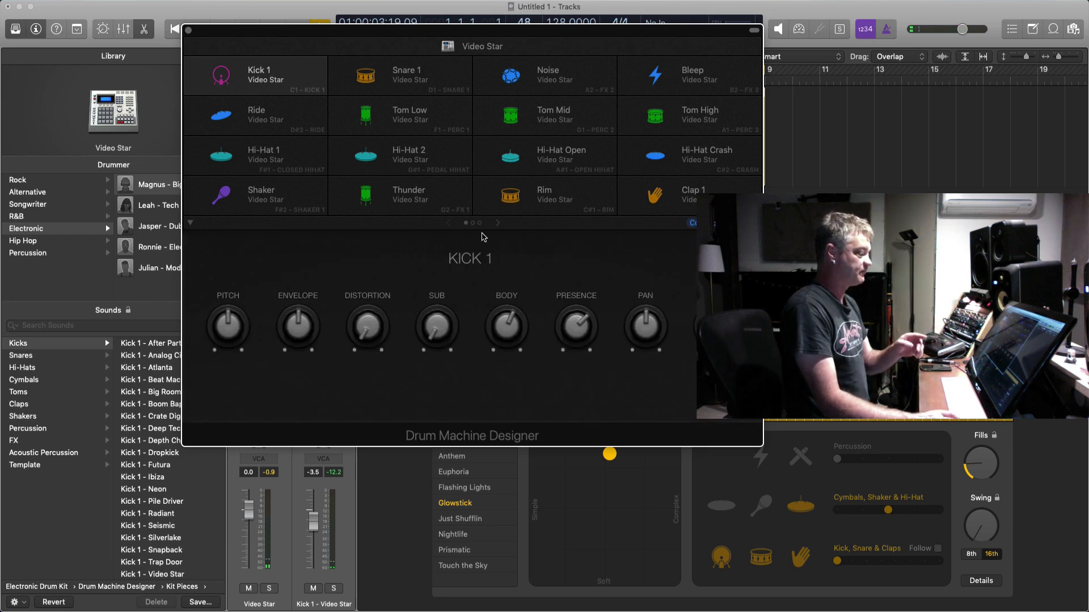
click(269, 79)
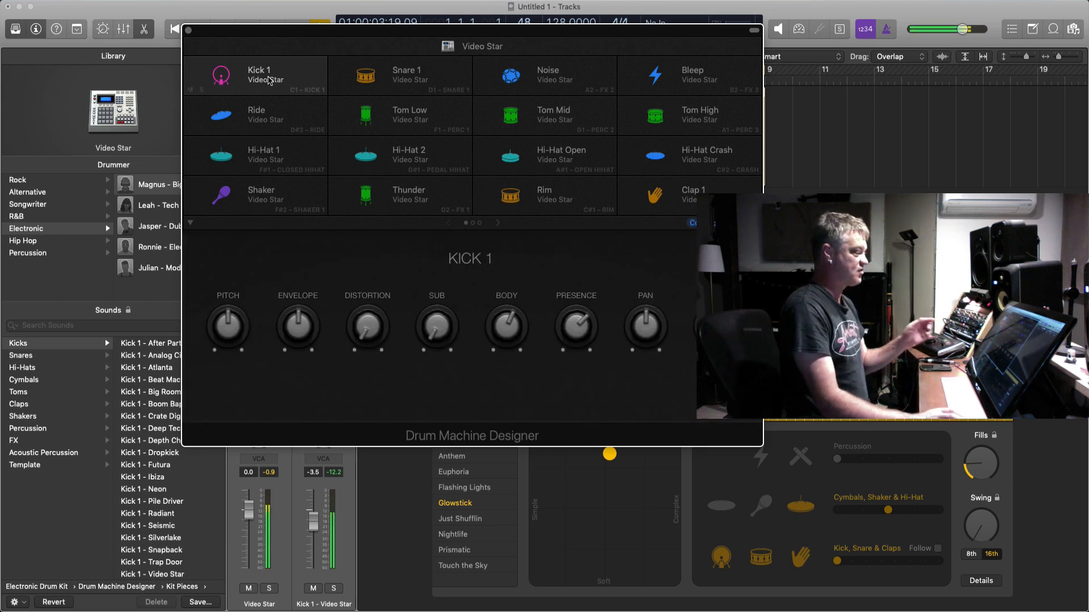
click(189, 31)
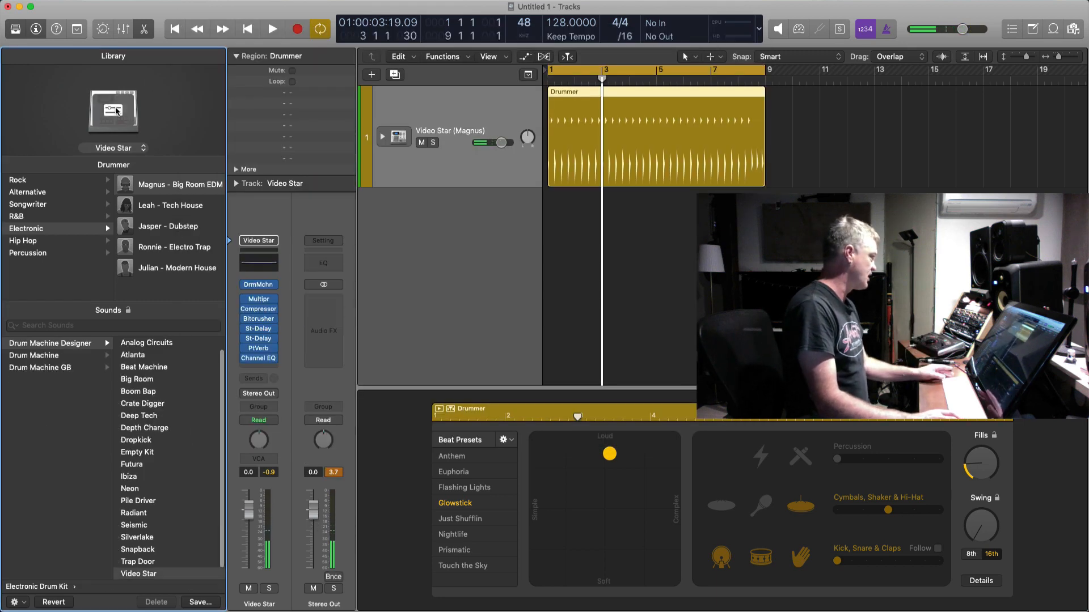
Step: Select the Drummer region on the Video Star track and hide the Library
click(831, 163)
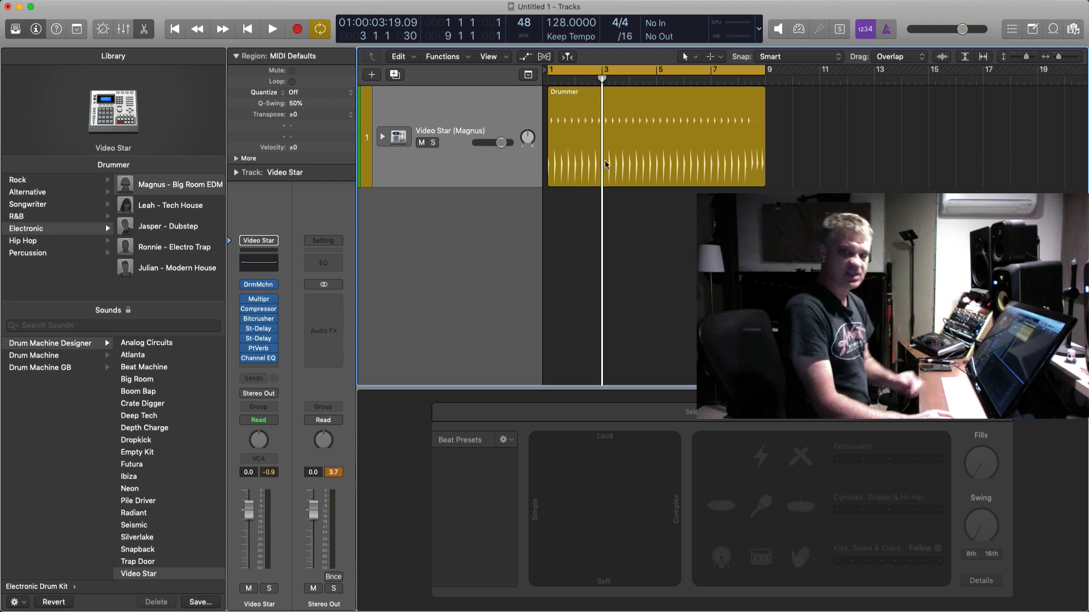
click(652, 145)
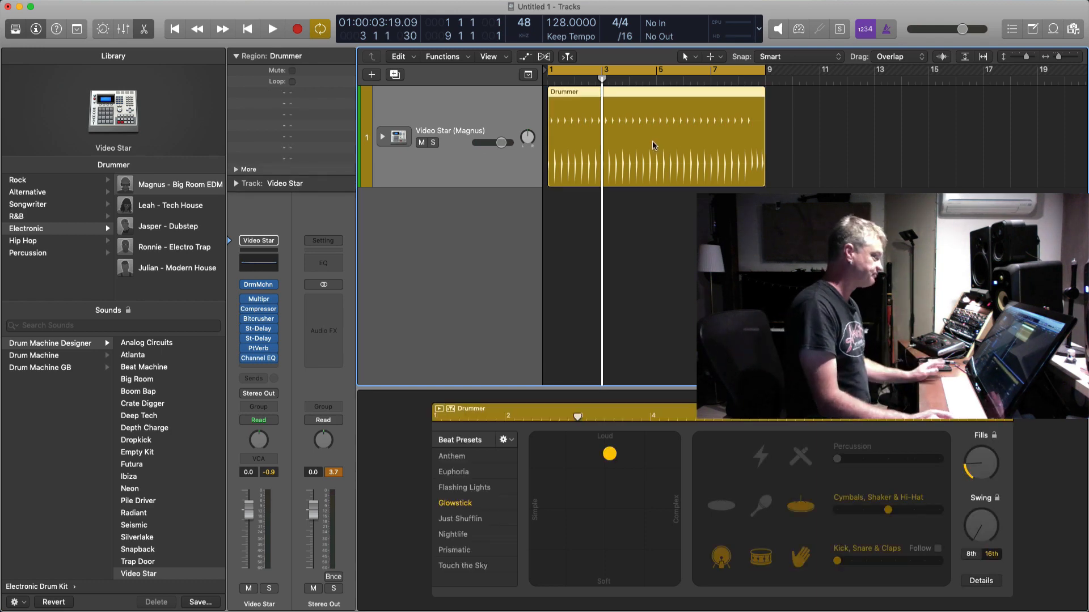
click(16, 29)
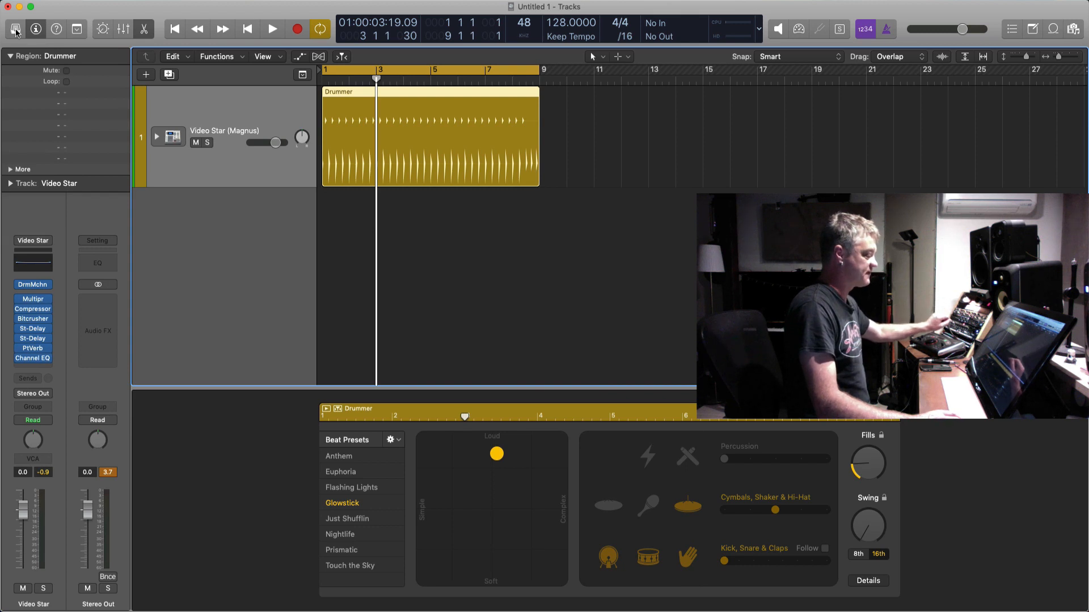
Step: Enlarge the selected Drummer region in the Tracks area and return the playhead to bar 1
click(652, 117)
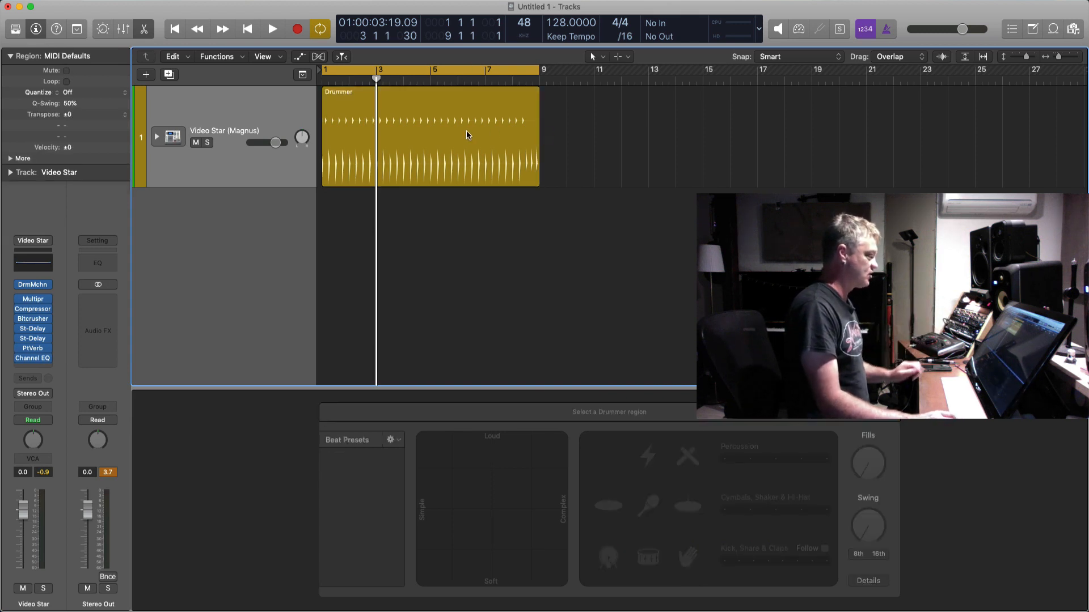
click(462, 135)
key(z)
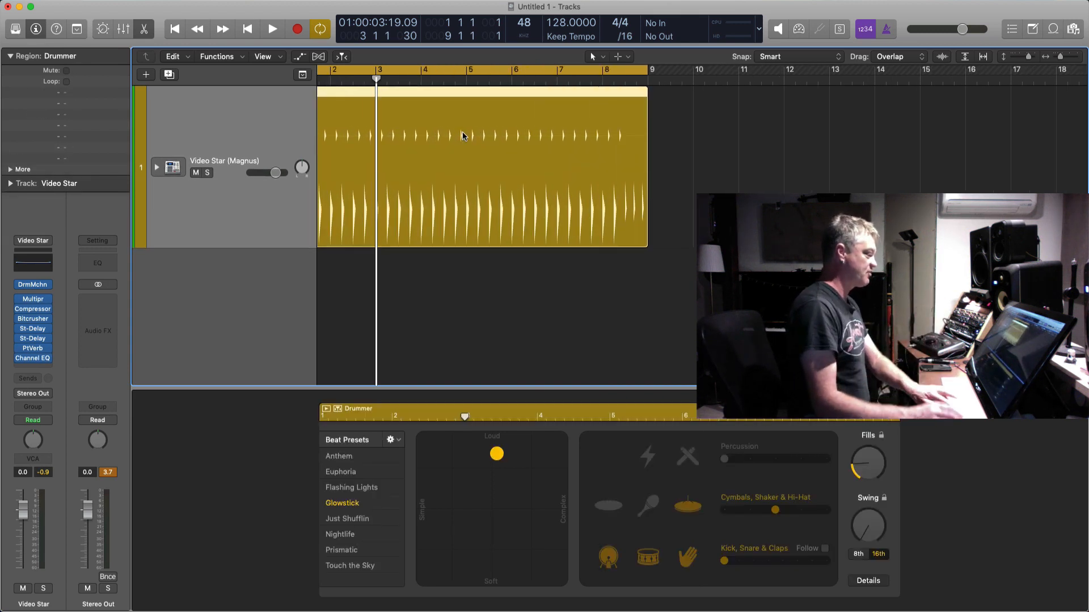
key(super+Down)
key(Return)
key(super+Left)
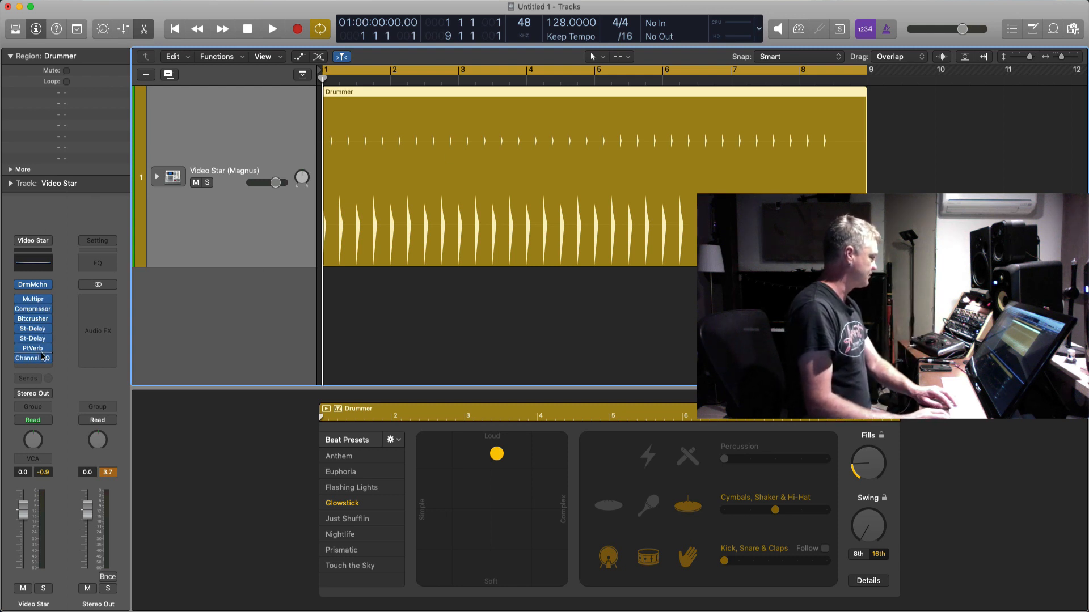
Step: Inspect the settings of the Multipressor, PlatinumVerb and Channel EQ effects on the Video Star channel, closing each plug-in afterward
click(34, 299)
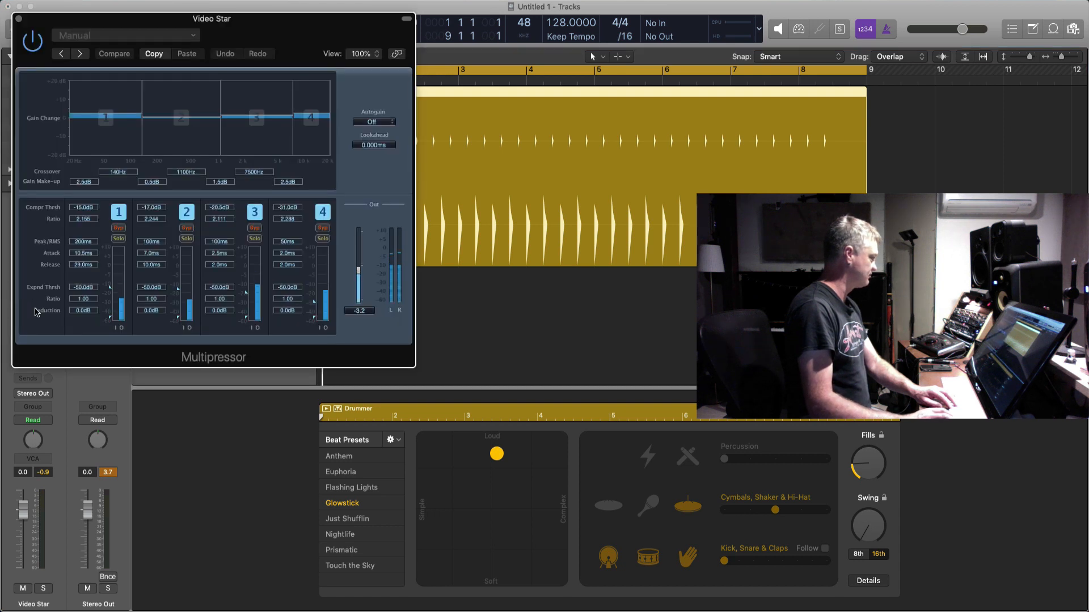
click(19, 20)
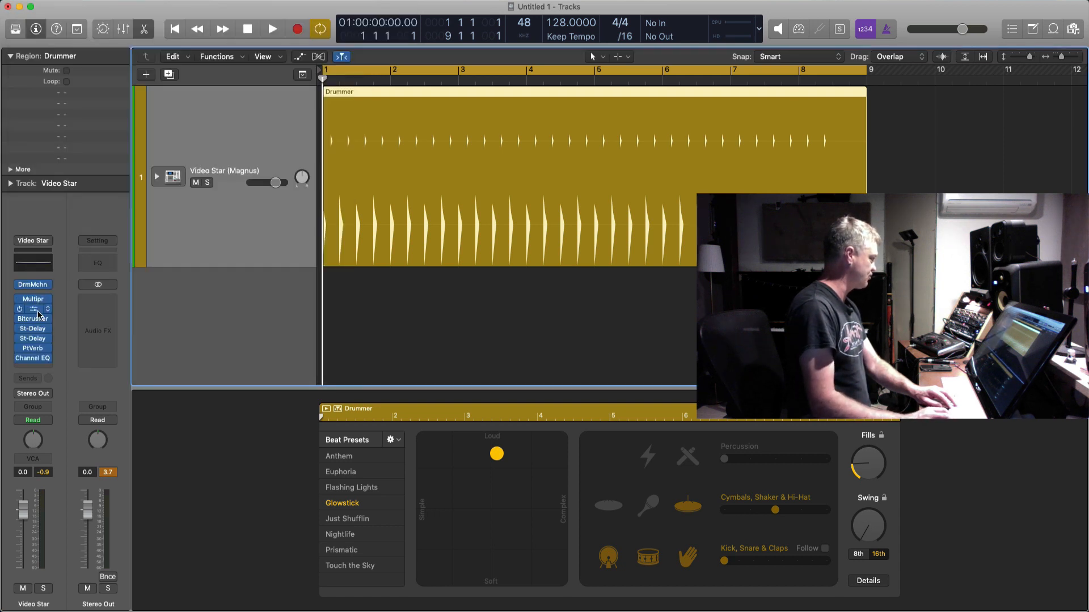
click(33, 348)
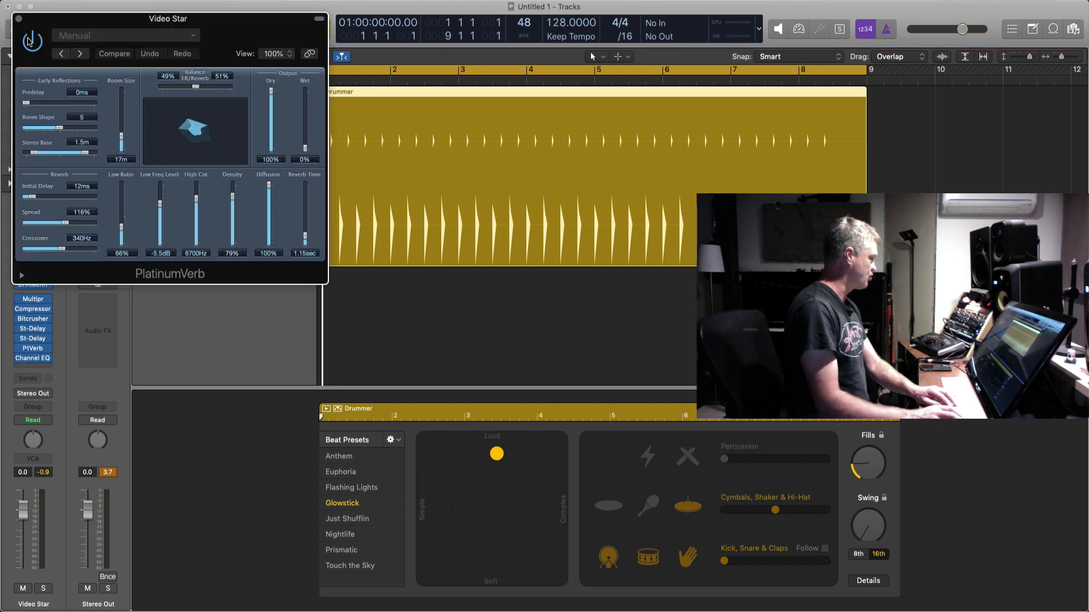
click(17, 20)
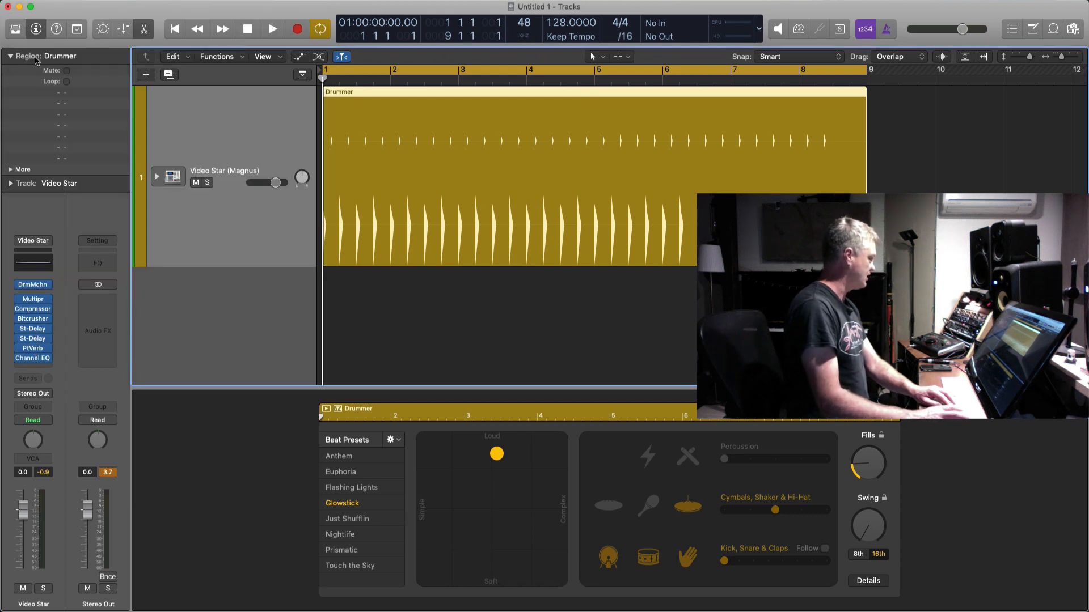
click(33, 263)
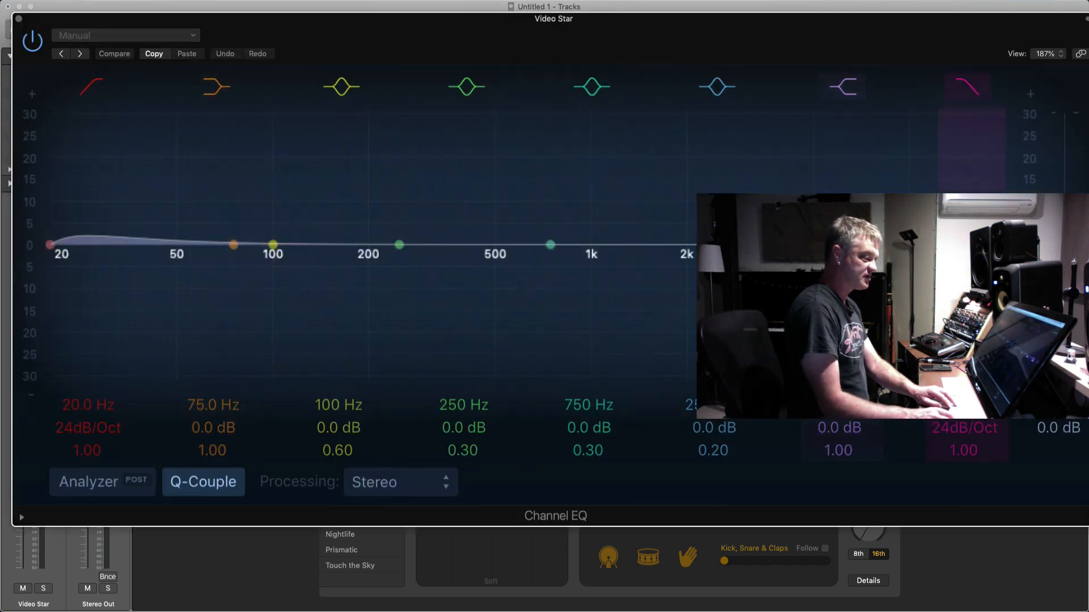
click(18, 21)
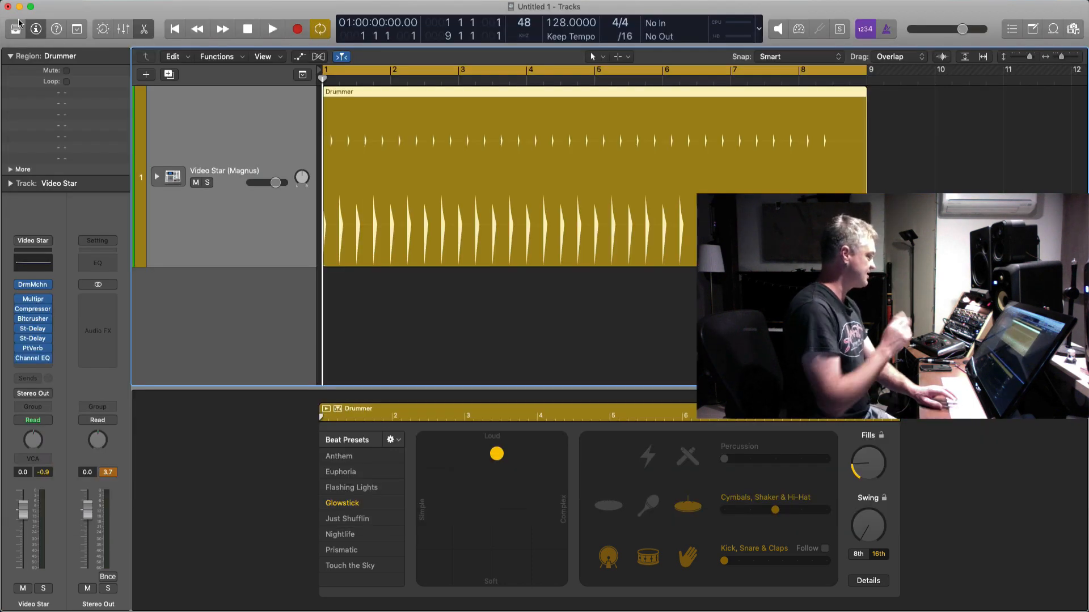
Step: Play the Drummer region from bar 1 until near the end of bar 4 to hear its pattern
click(936, 176)
key(space)
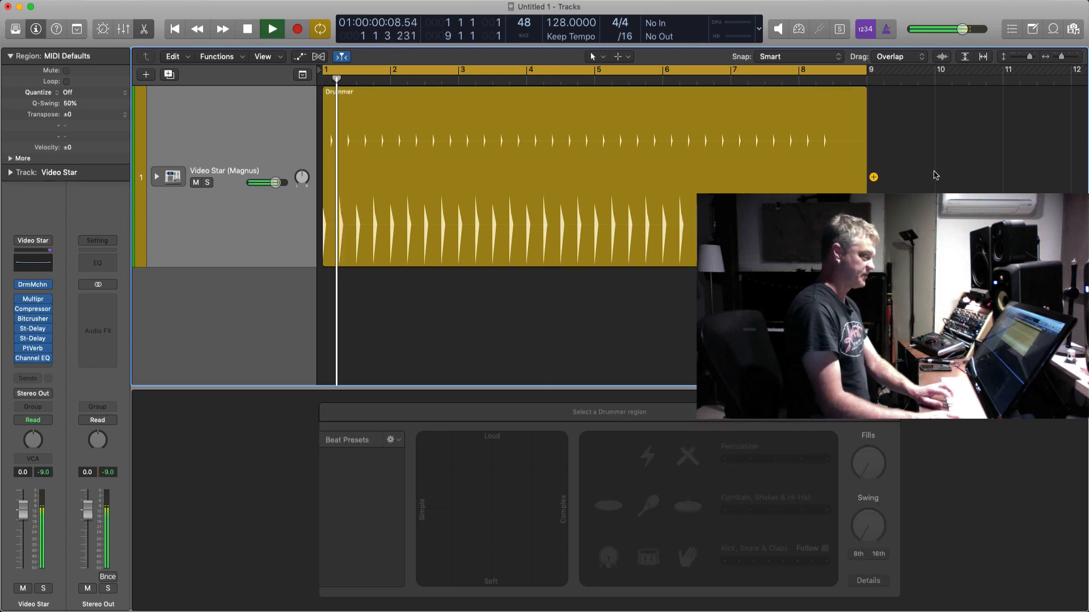
click(658, 175)
key(super+Left)
key(super+Left)
key(super+Left)
key(super+Left)
key(super+Up)
key(super+Up)
key(super+Right)
key(super+Right)
key(super+Right)
key(super+Right)
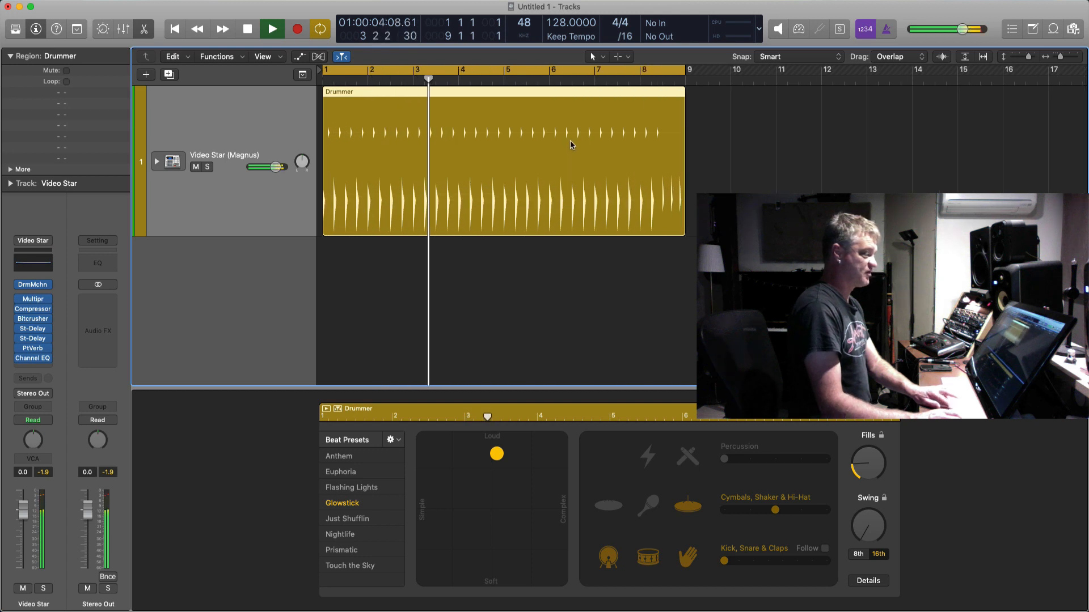
key(super+Down)
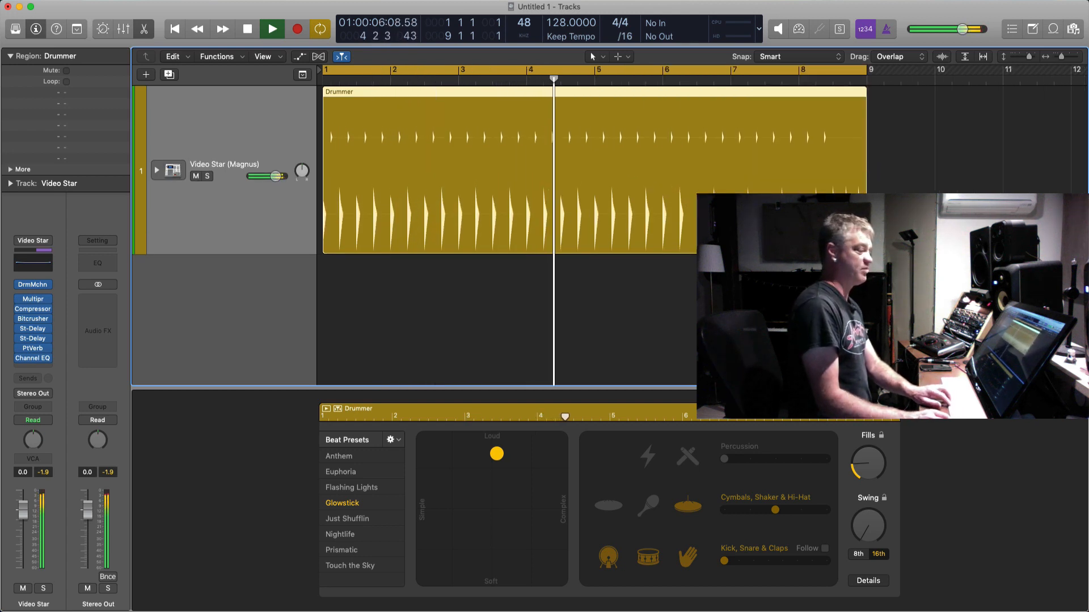
key(space)
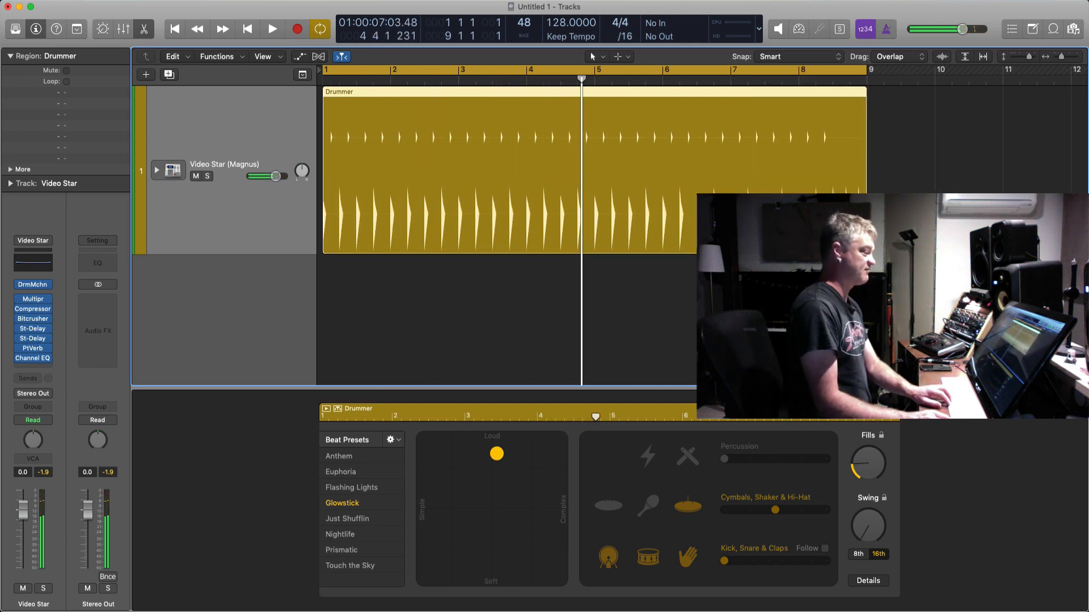
Step: Shorten the Drummer region to end at bar 5 and turn off the cycle range
drag(865, 241, 594, 241)
click(642, 70)
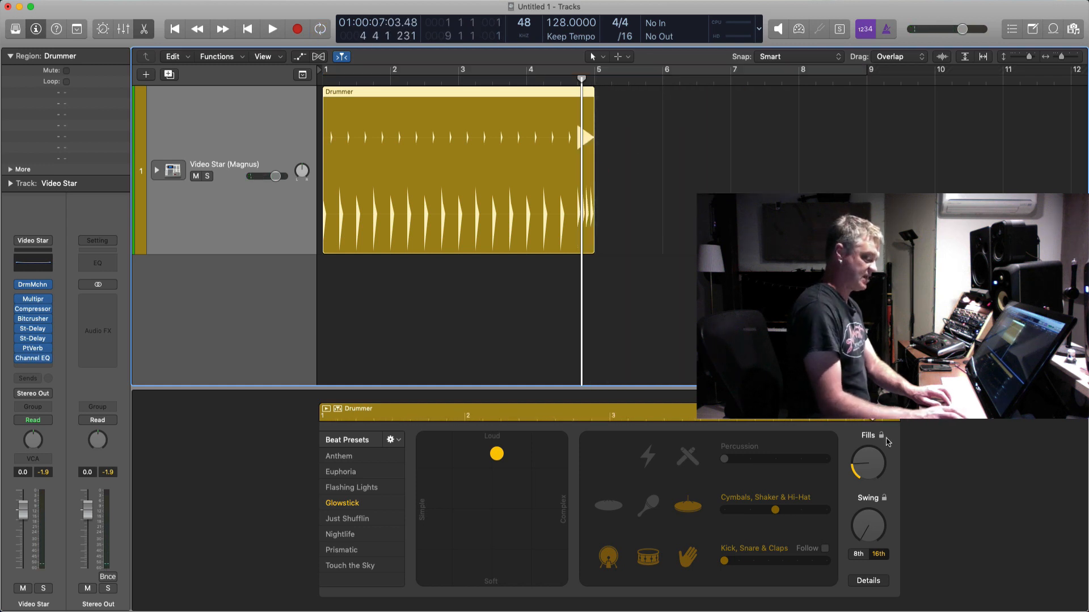
Step: Raise the Drummer region's Fills amount slightly and return the playhead to bar 1
drag(868, 463, 867, 433)
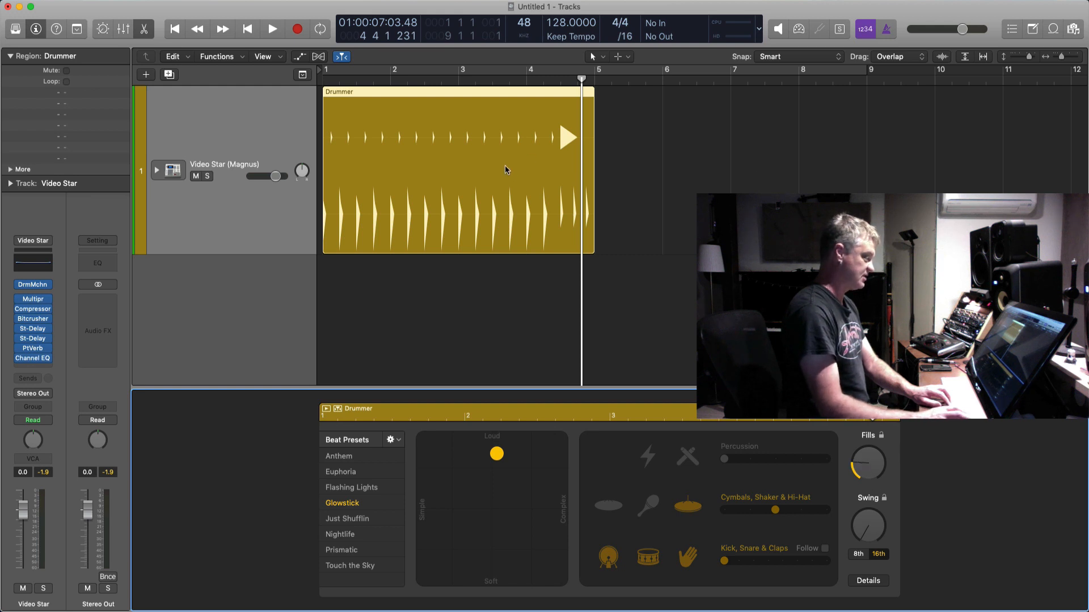
key(comma)
key(comma)
key(comma)
key(comma)
key(period)
key(comma)
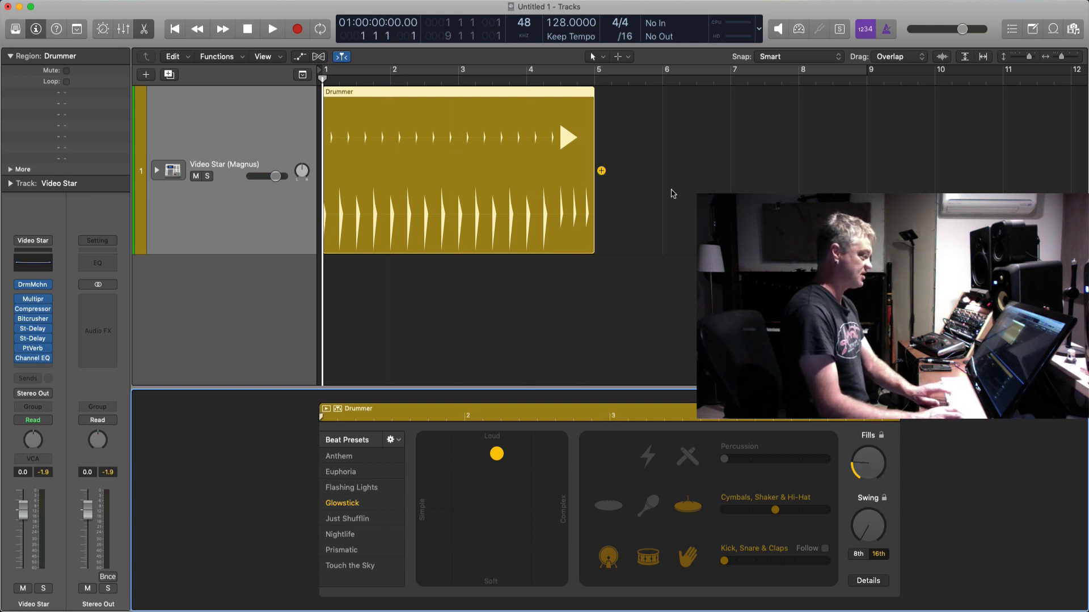
Step: Lower the Fills amount of the four-bar Drummer region slightly
click(669, 192)
click(501, 192)
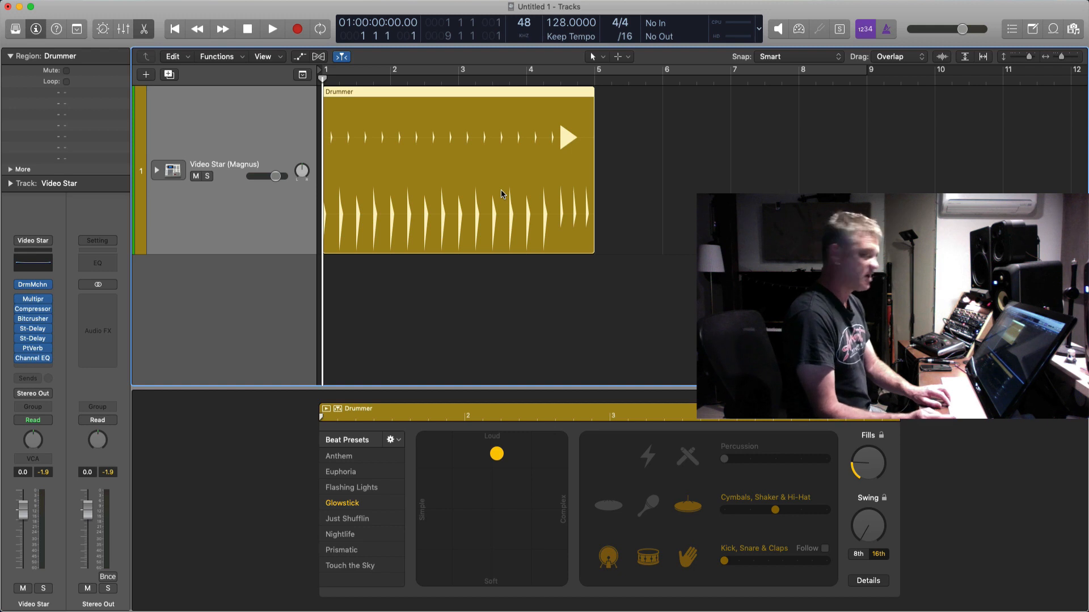
key(super+Up)
key(super+Left)
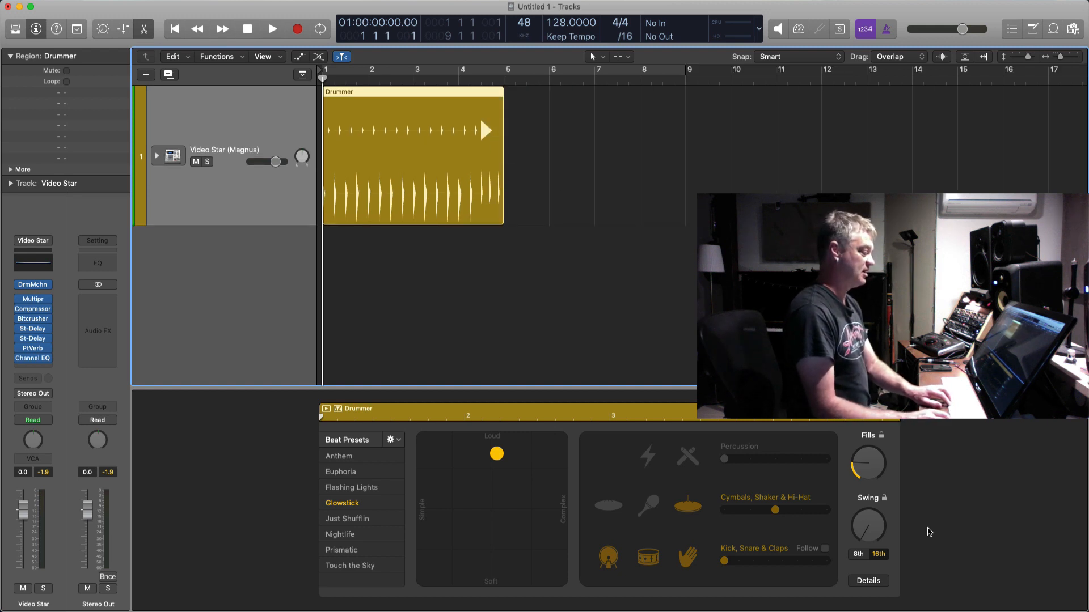
drag(876, 470, 875, 473)
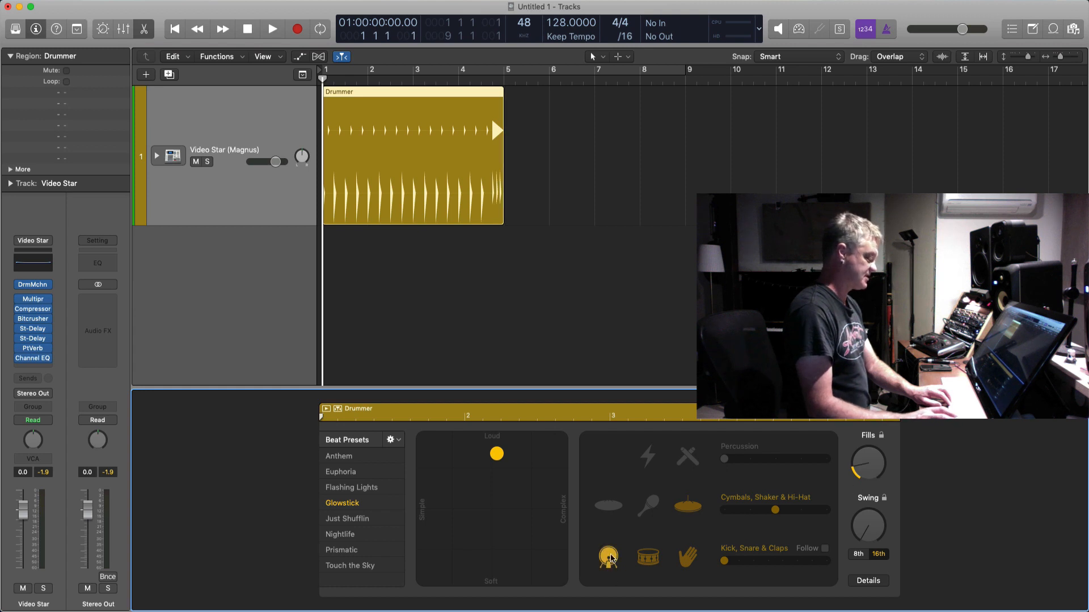
Step: Turn off the kick in the four-bar Drummer region and play it from bar 1 into bar 4
key(space)
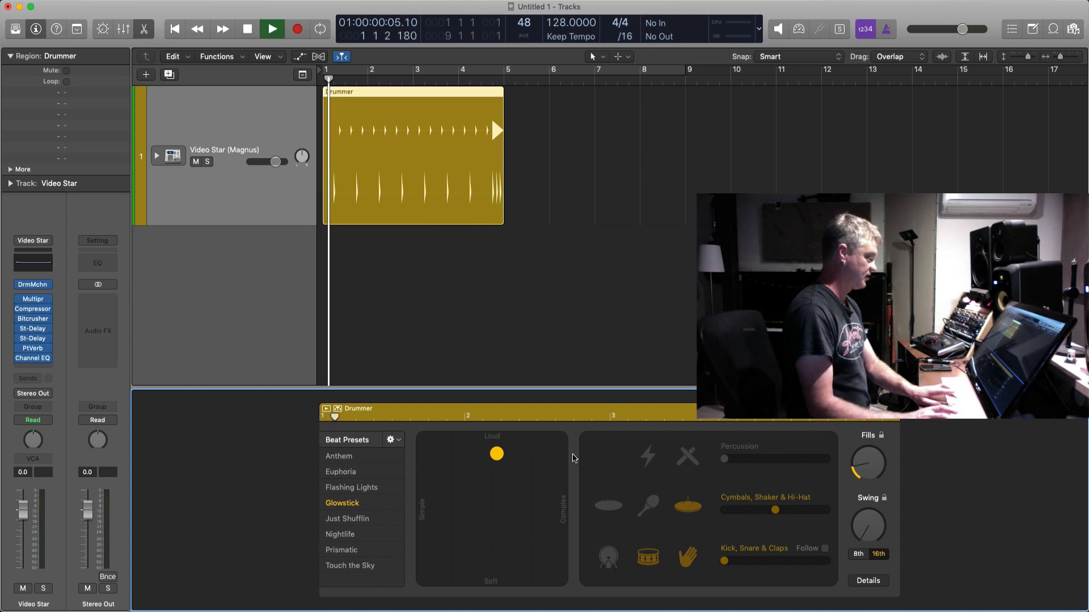
click(567, 140)
click(447, 165)
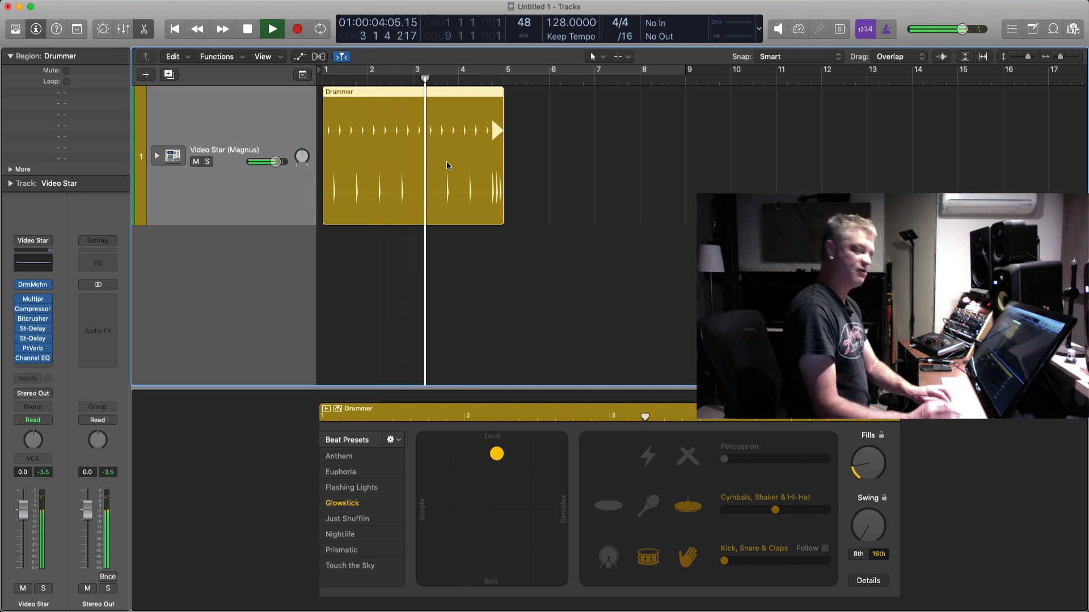
click(590, 171)
key(space)
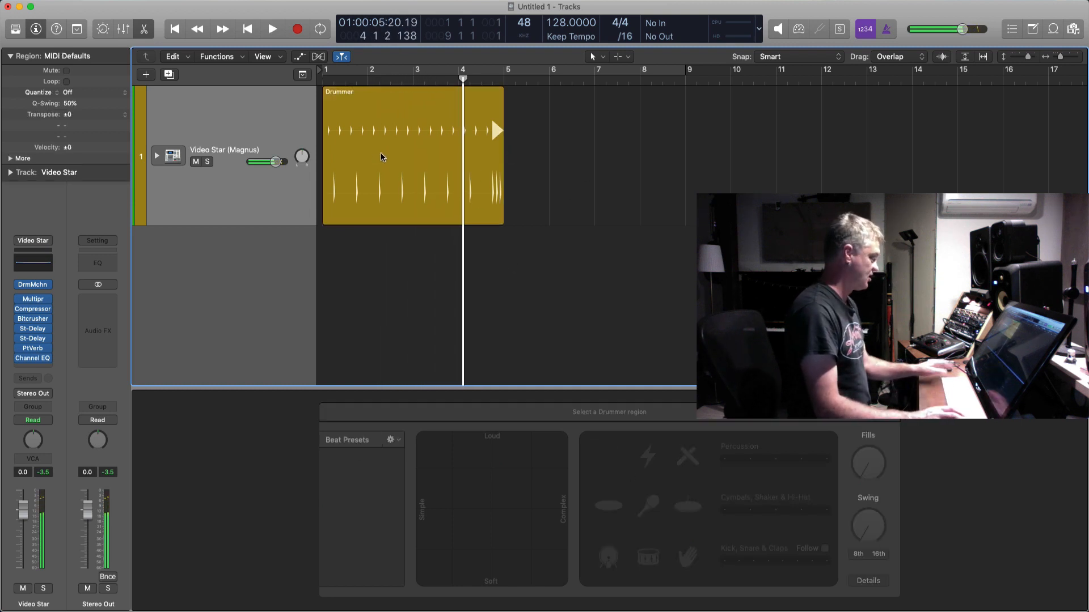
Step: Copy the four-bar Drummer region to bar 5, turning the kick on and Fills down to minimum in the copy
drag(381, 154, 564, 166)
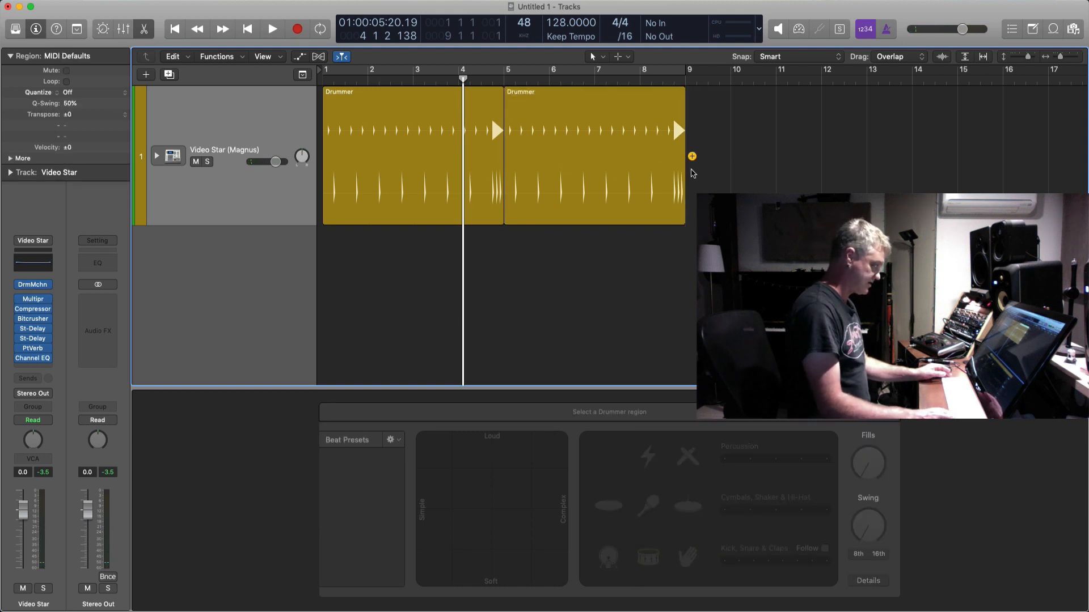
click(608, 562)
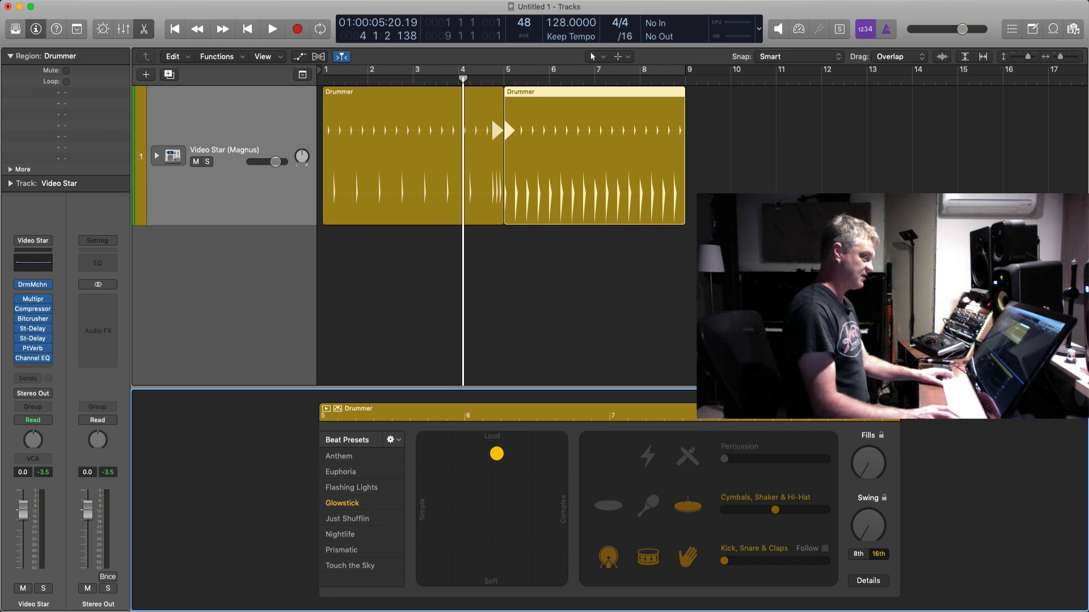
Step: Extend the second Drummer region so that it ends at bar 13
drag(684, 210, 867, 210)
click(925, 190)
click(845, 187)
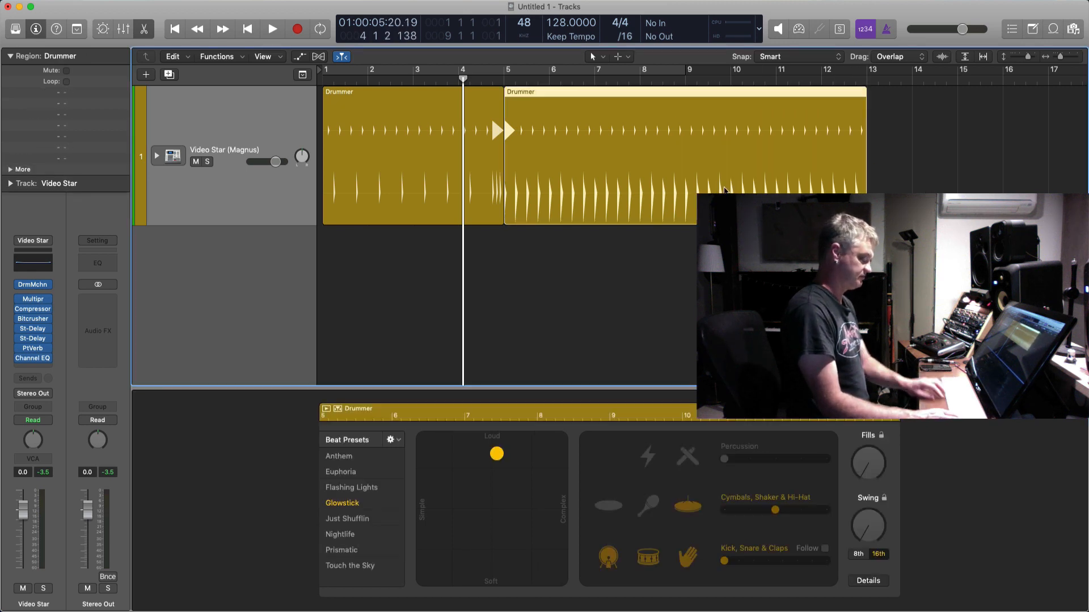
Step: Play from bar 4 through the second Drummer region and stop near the end of bar 12
key(space)
click(940, 191)
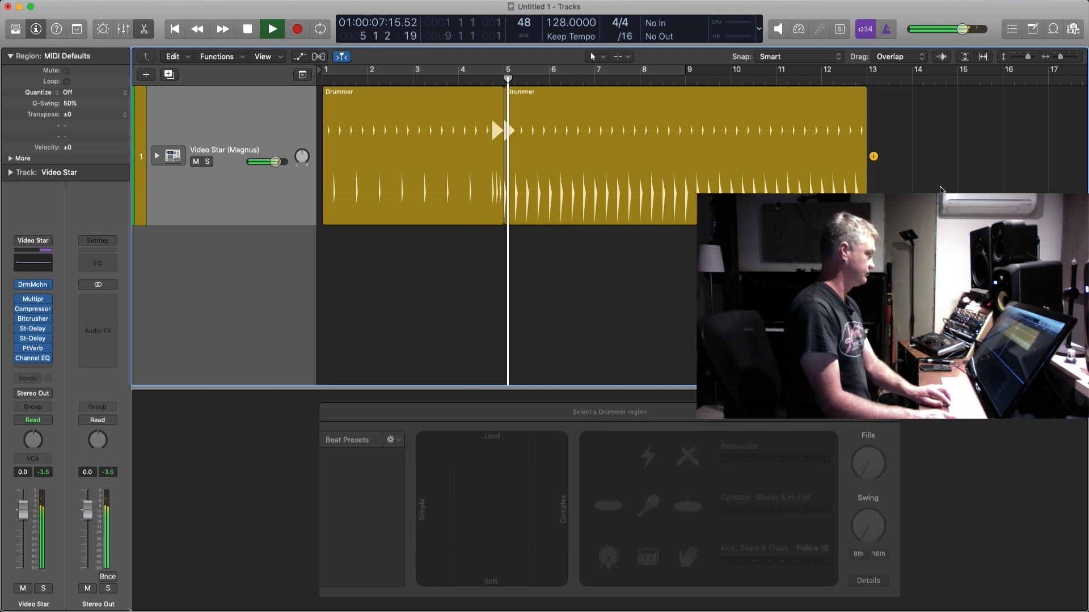
click(639, 184)
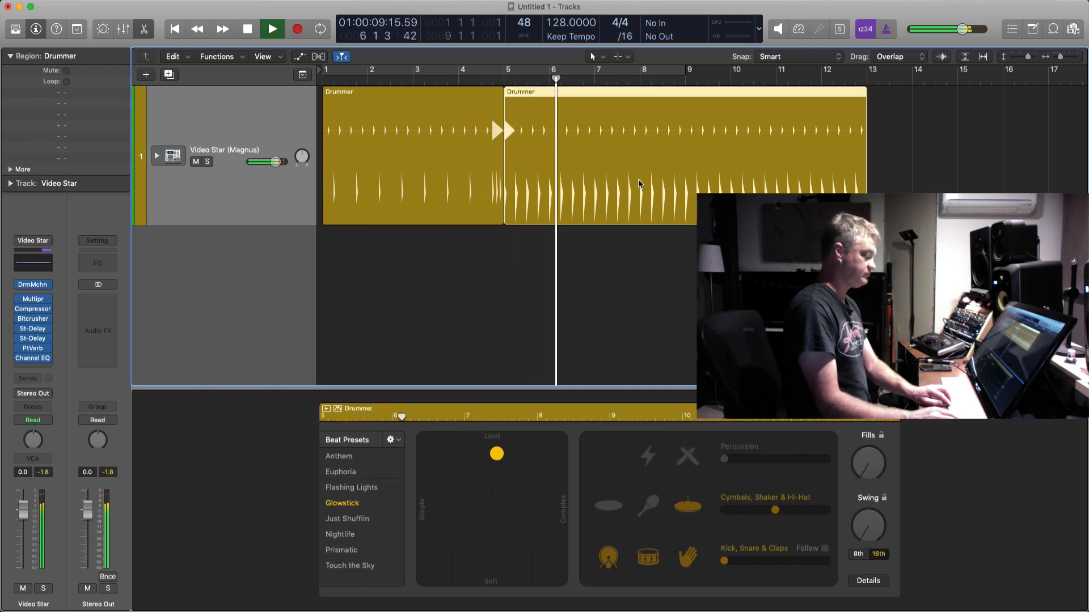
key(super+Left)
key(super+Left)
key(super+Up)
key(super+Up)
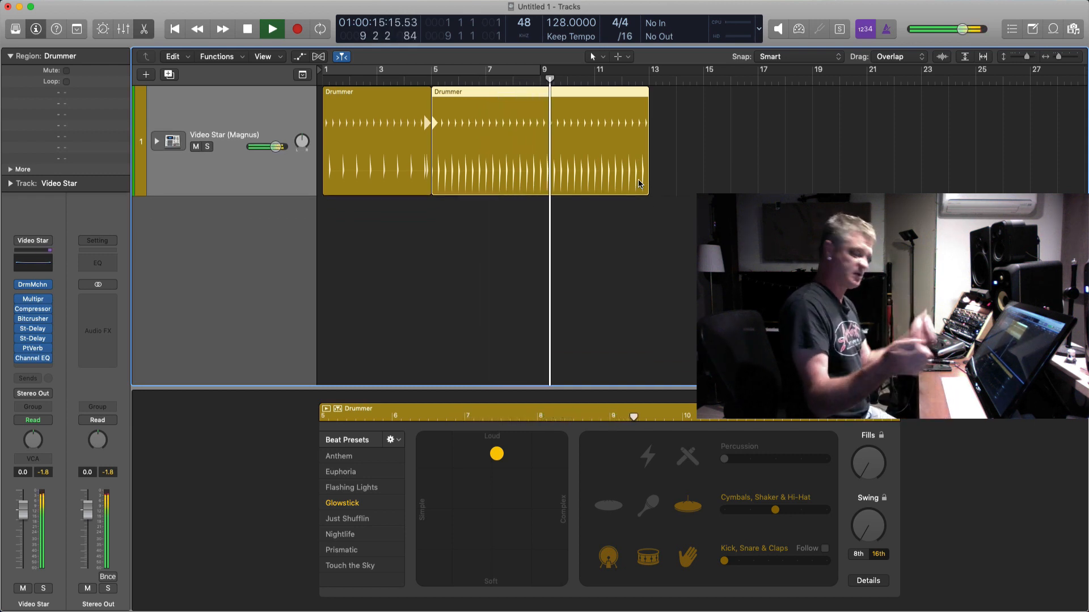
click(723, 158)
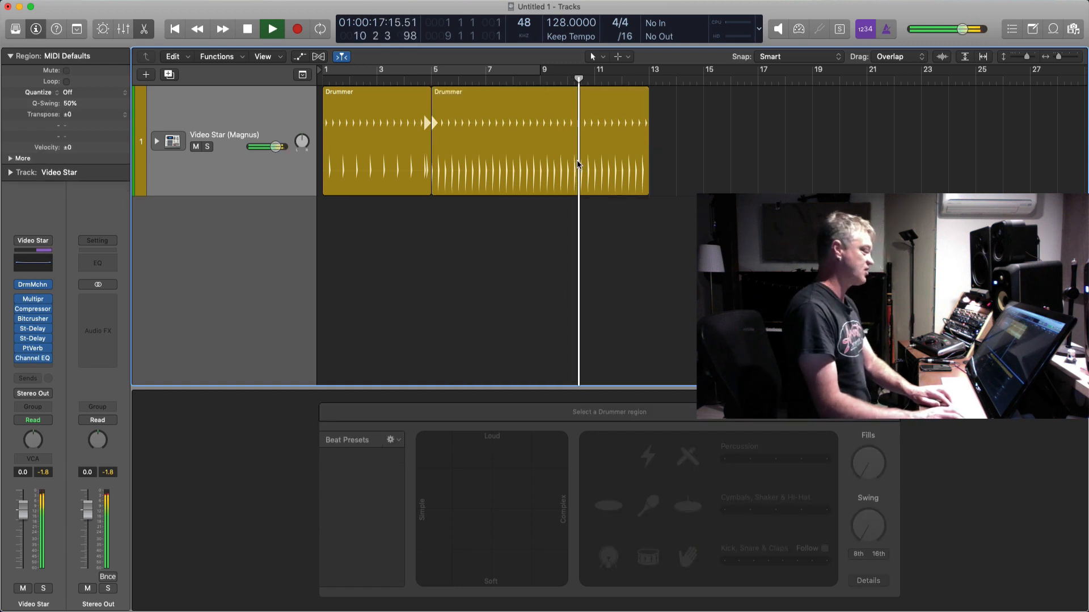
click(576, 160)
key(super+Up)
key(super+Right)
key(super+Right)
key(super+Down)
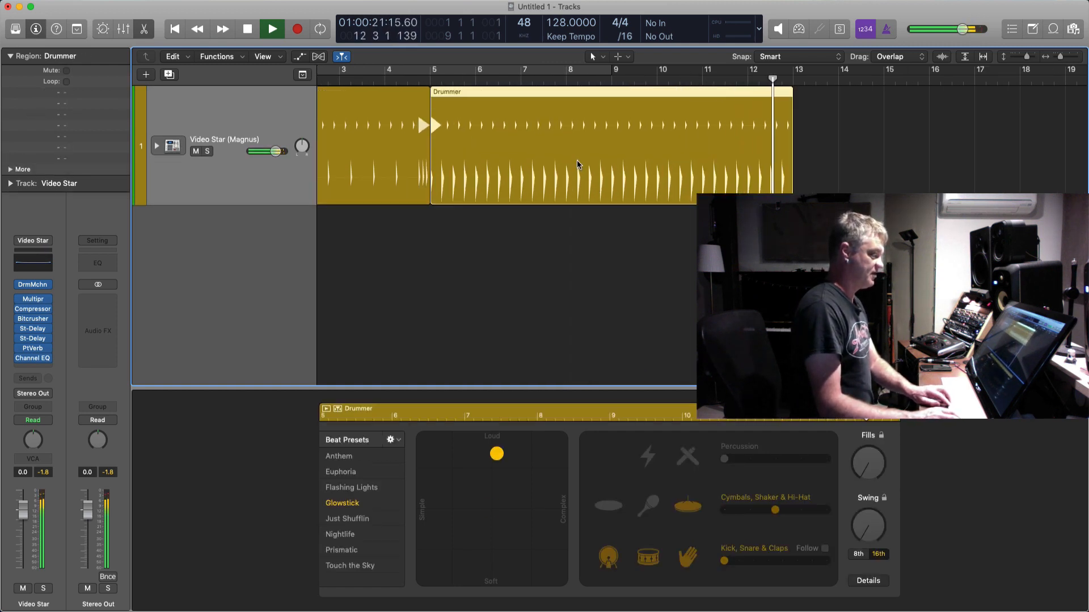
key(space)
Step: Select the second Drummer region and move the playhead back to bar 5
key(super+Left)
key(super+Left)
click(807, 133)
click(511, 158)
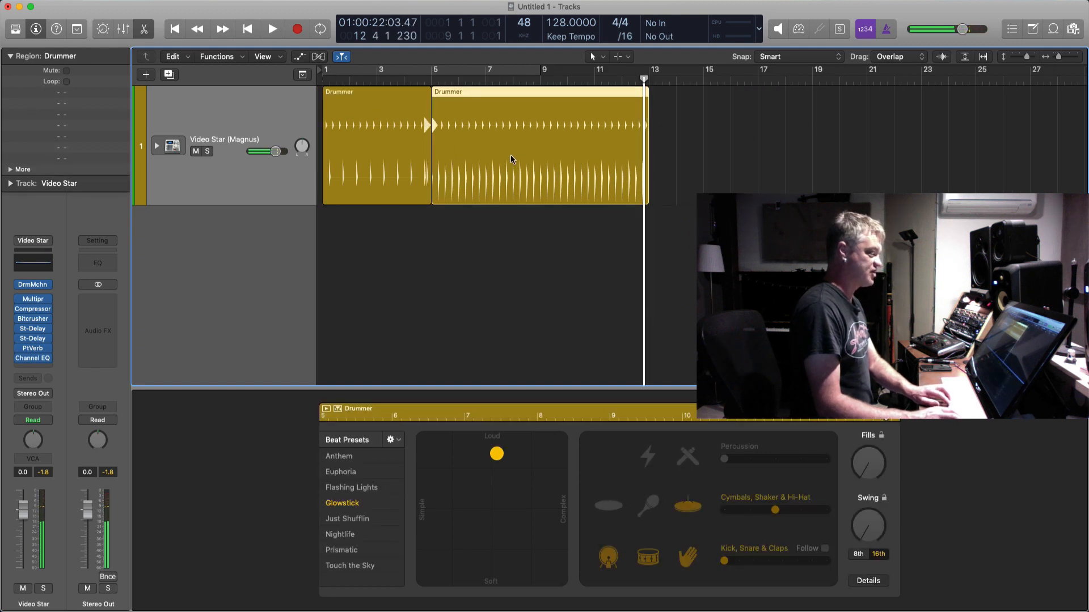
key(period)
key(comma)
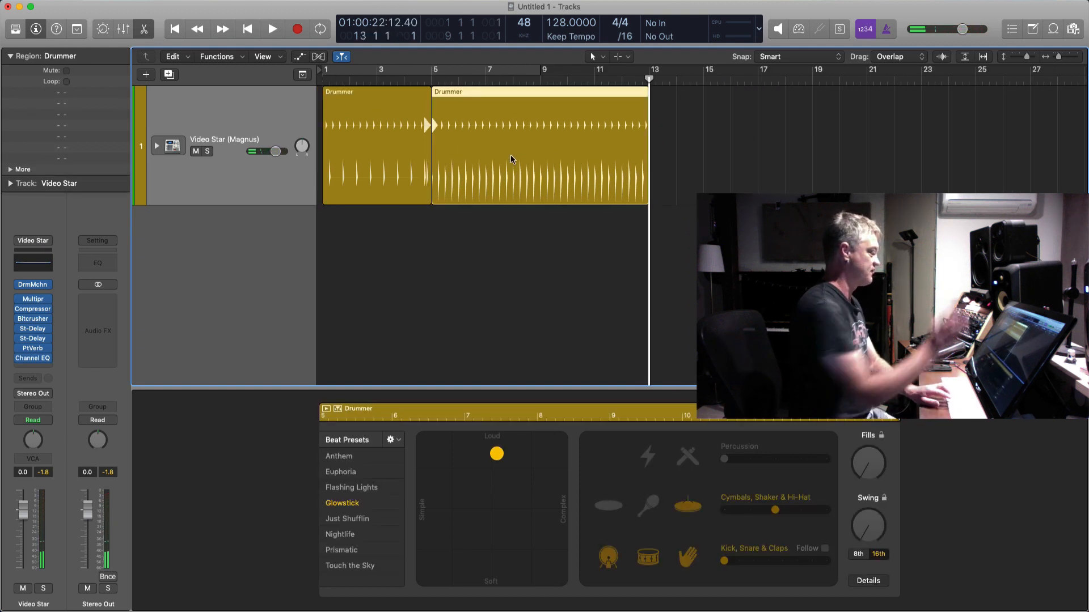
key(comma)
key(comma)
key(comma)
key(comma)
key(comma)
key(comma)
key(comma)
key(comma)
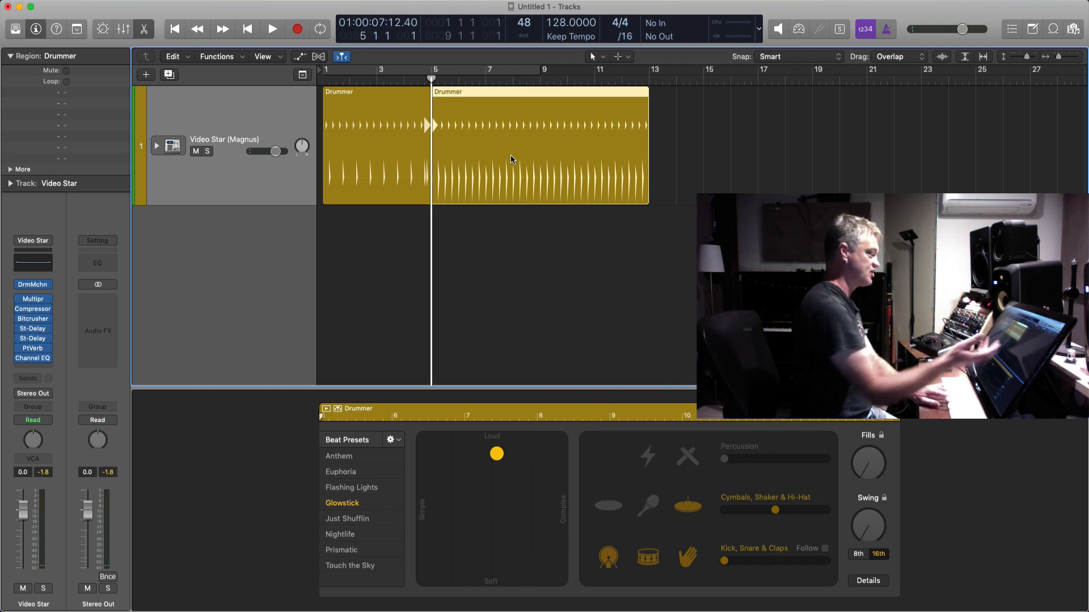
Step: Copy the eight-bar Drummer region to bar 13 and audition the end of the copy with its Fills raised slightly
drag(527, 145, 795, 151)
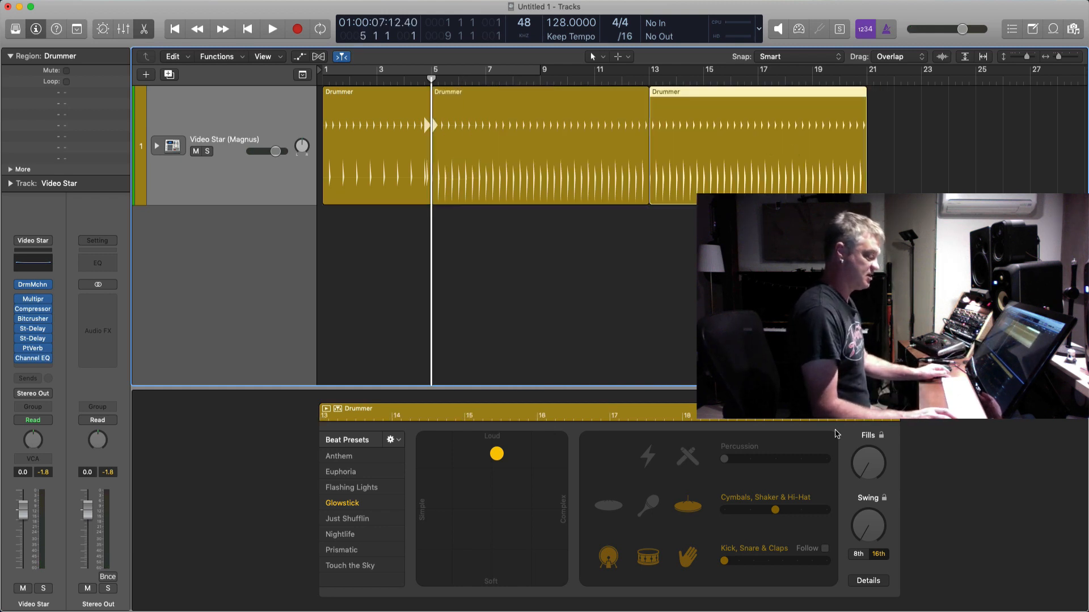
click(868, 464)
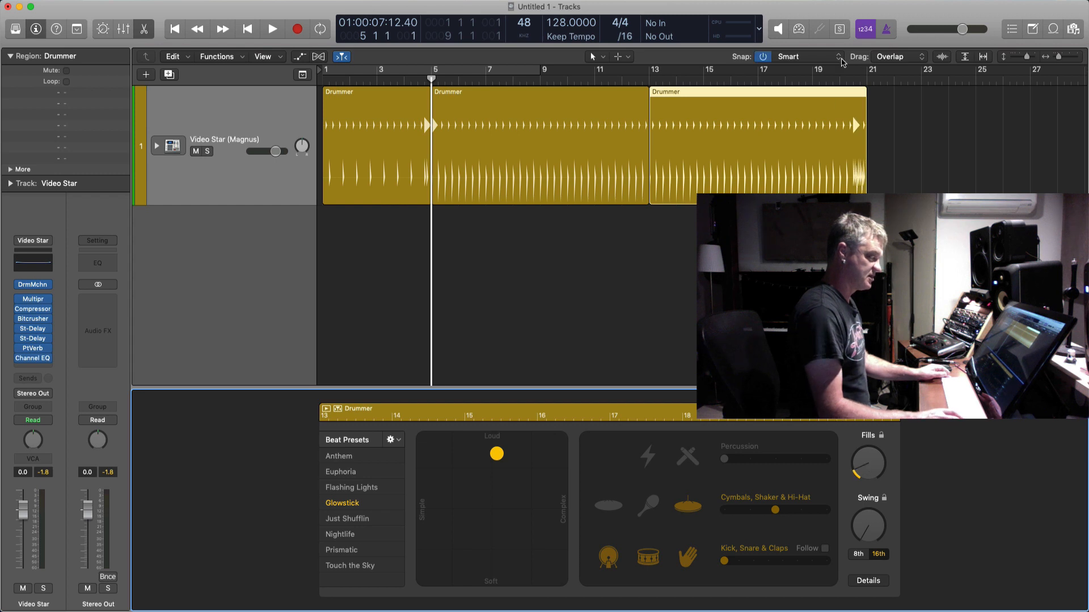
key(space)
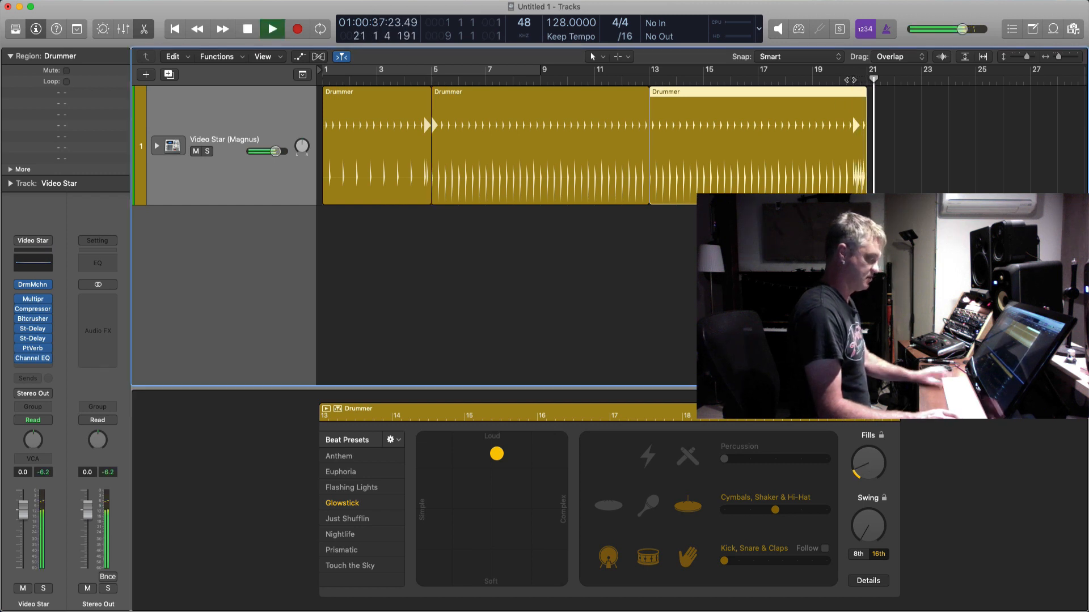
key(space)
Step: Copy the eight-bar Drummer region at bar 5 to bar 21
key(super+Left)
click(476, 141)
drag(476, 141, 756, 138)
Step: Colour the Drummer region at bar 21 bright green
key(alt+c)
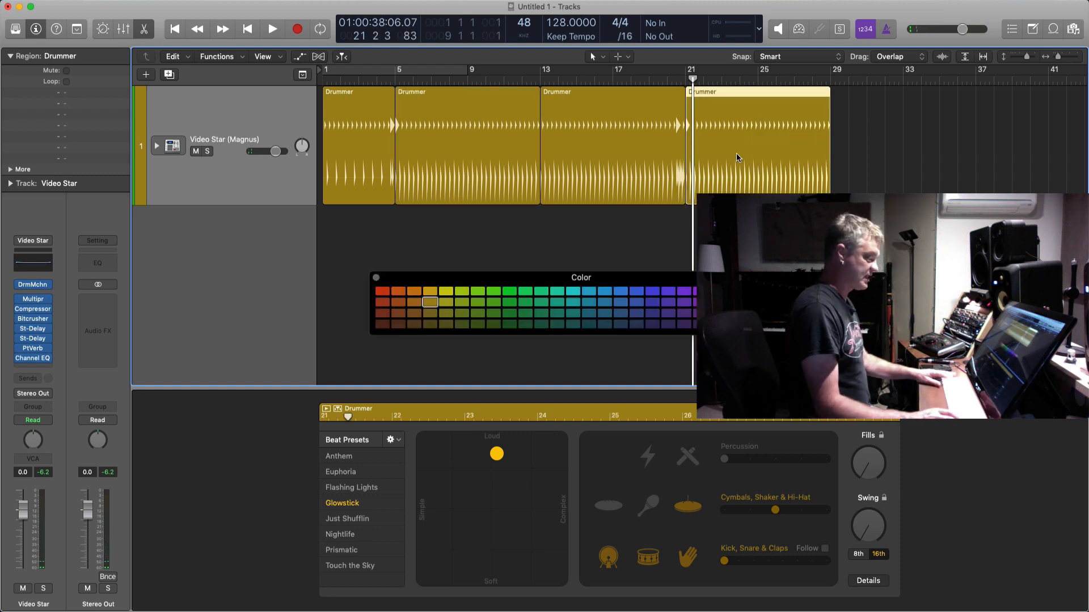
click(508, 293)
key(alt+c)
click(930, 118)
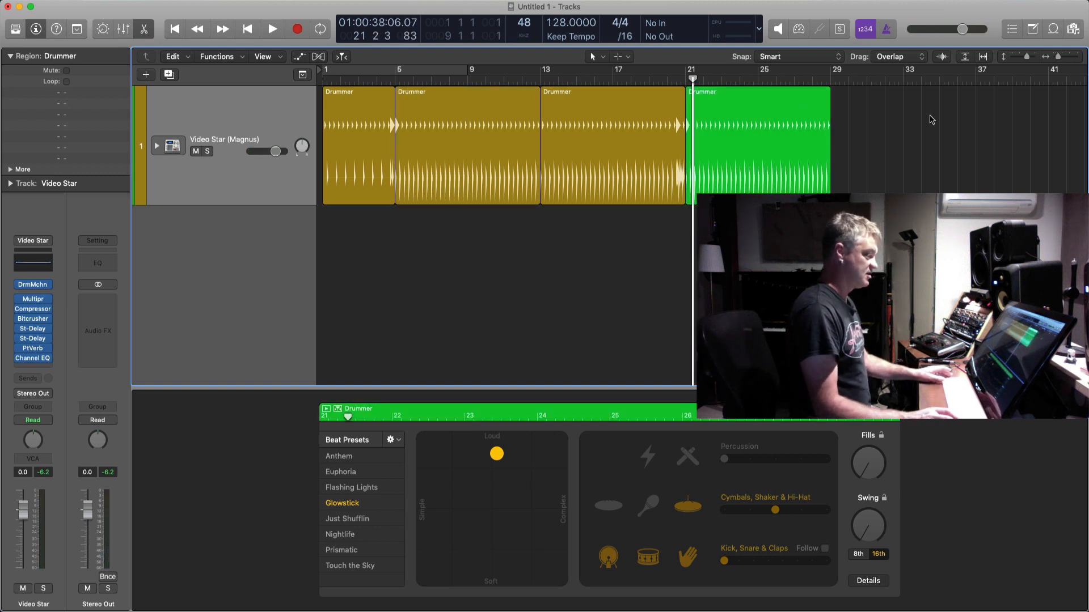
Step: Enable the shaker and the percussion sticks in the green Drummer region
click(707, 165)
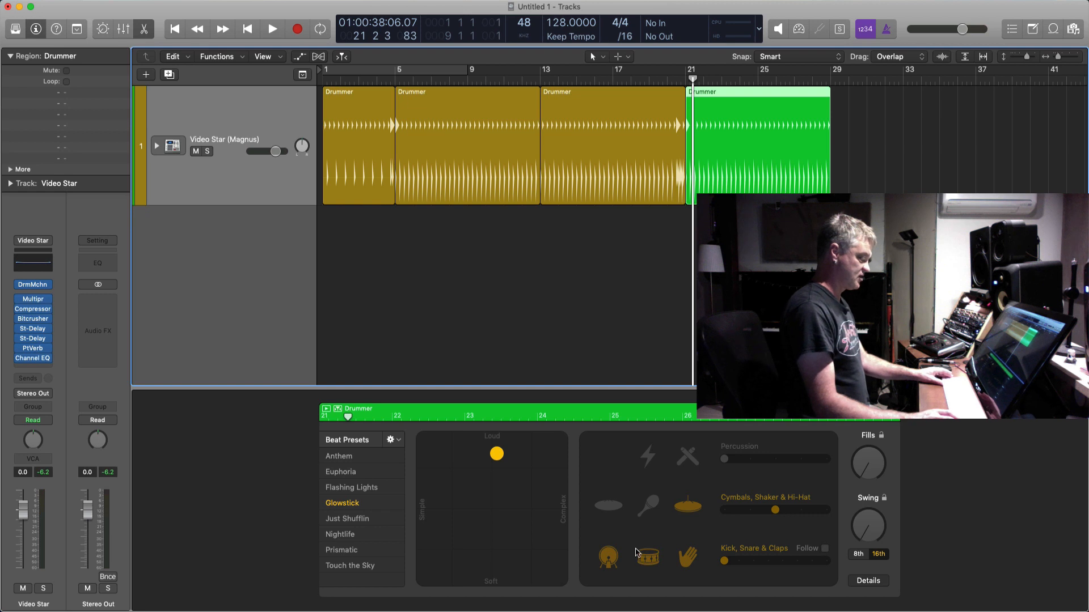
click(650, 506)
click(689, 456)
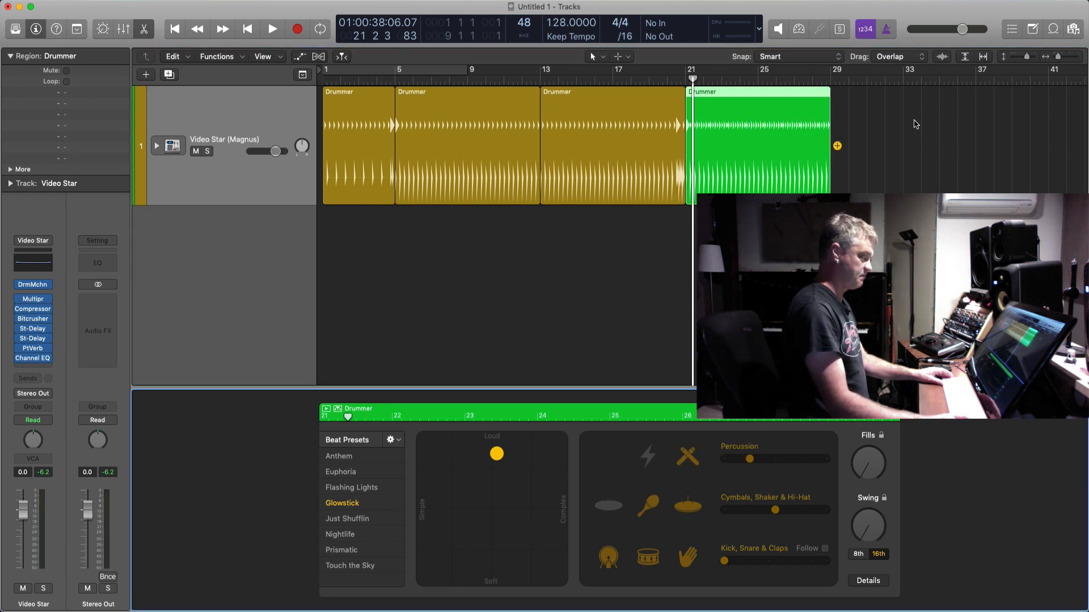
Step: Play the green Drummer region from bar 21 to hear its added parts, stopping in bar 22
click(914, 124)
click(762, 150)
key(space)
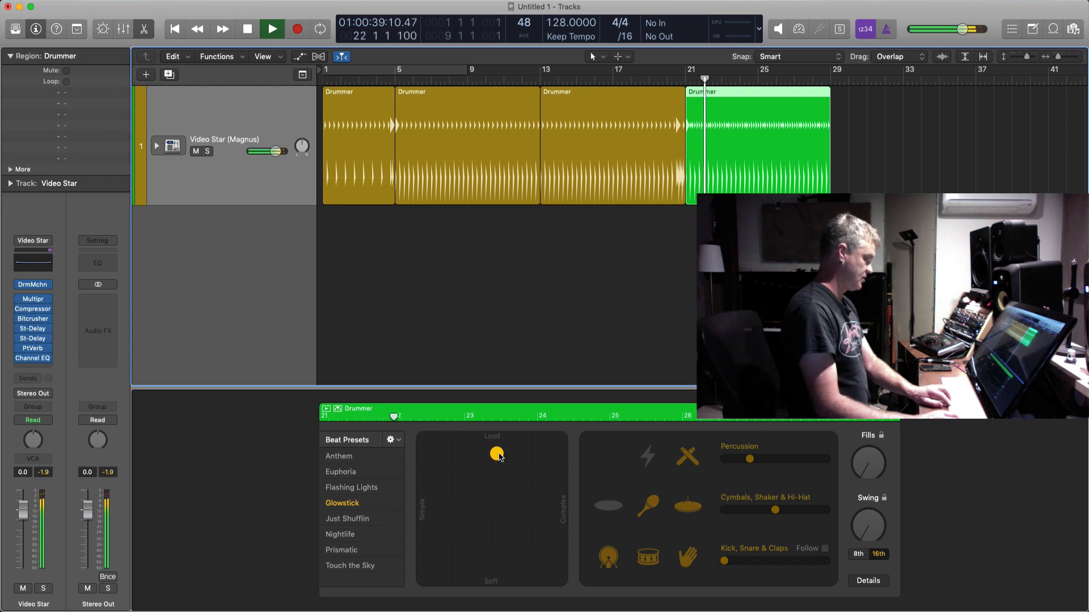
key(space)
Step: Move the green Drummer region's XY puck up to the Loud end and resume playback to hear it
drag(499, 456, 496, 453)
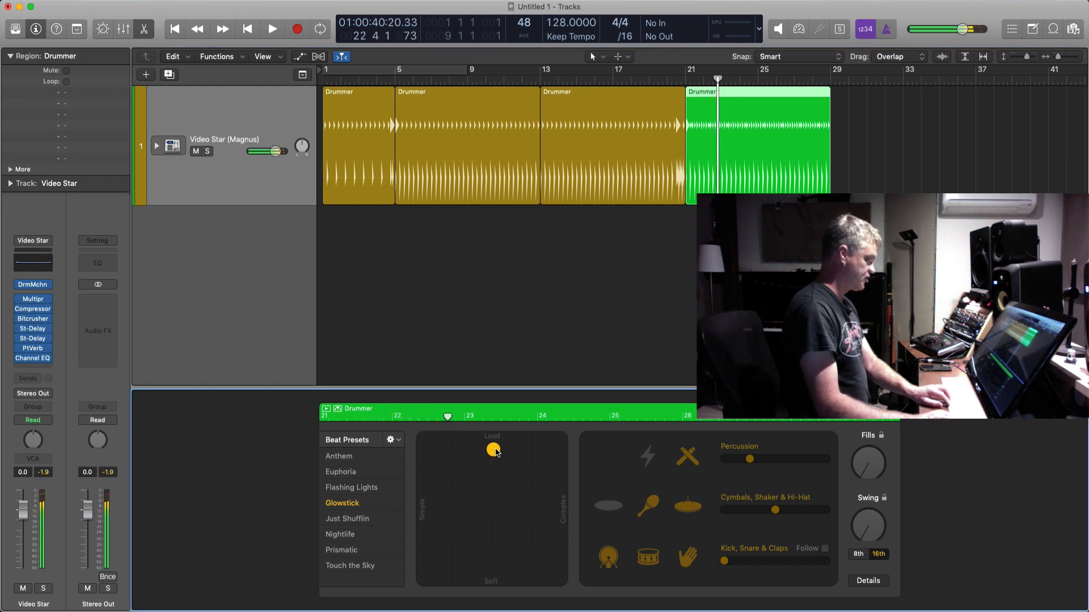
click(751, 143)
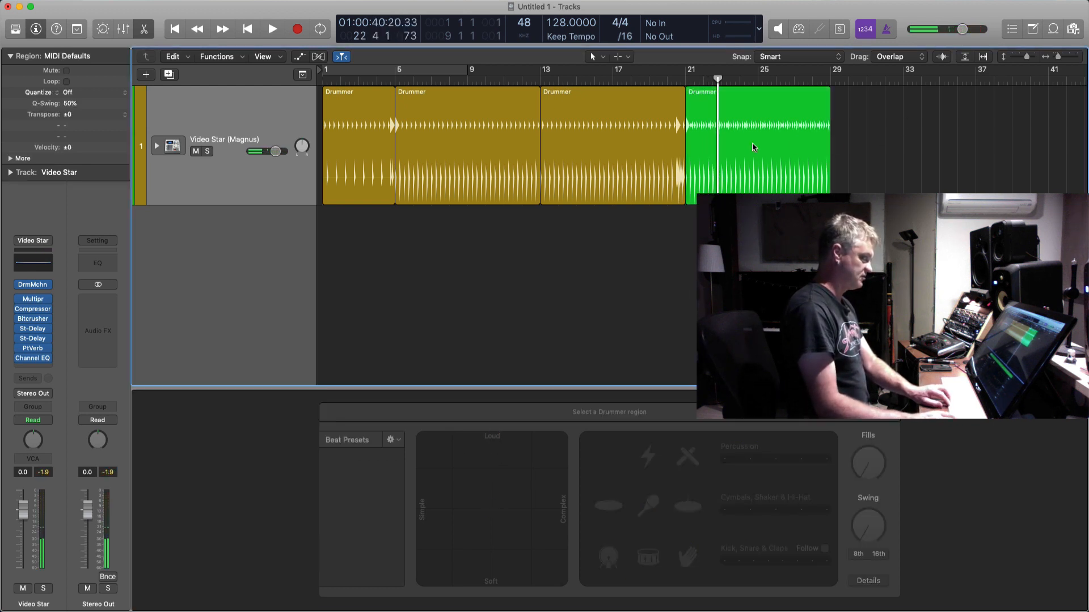
key(space)
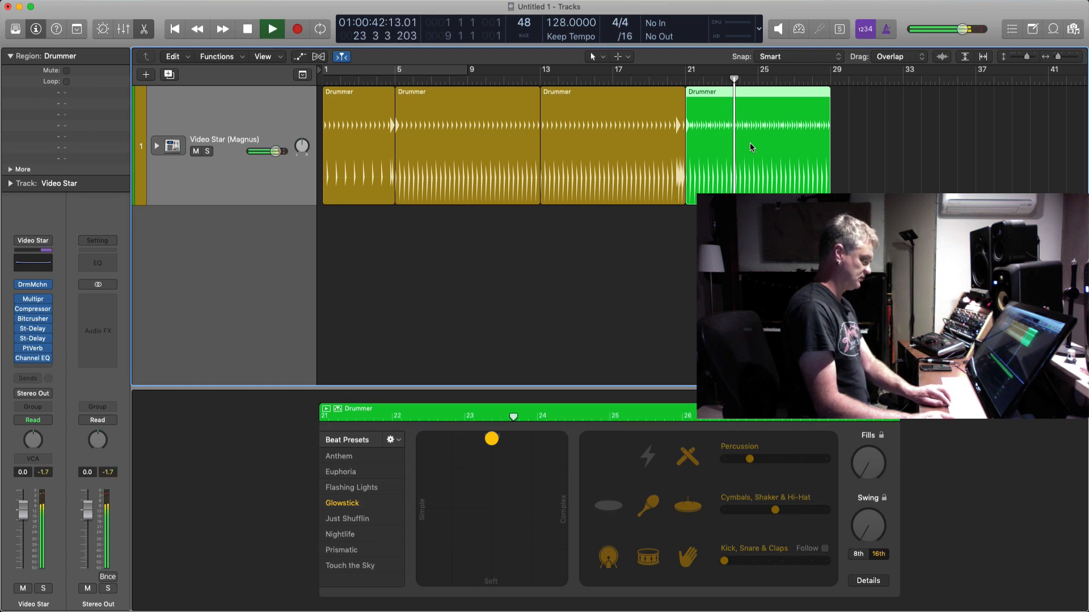
Step: Stop playback, try moving the XY puck of the Drummer region at bar 13 towards Soft, and undo the change
key(space)
click(603, 156)
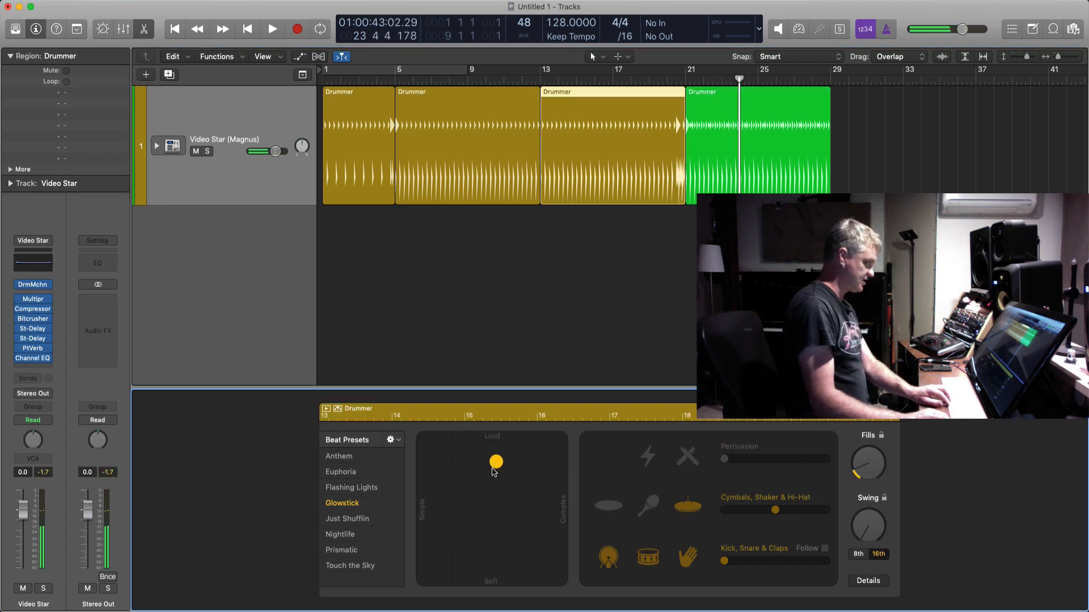
drag(495, 458, 492, 527)
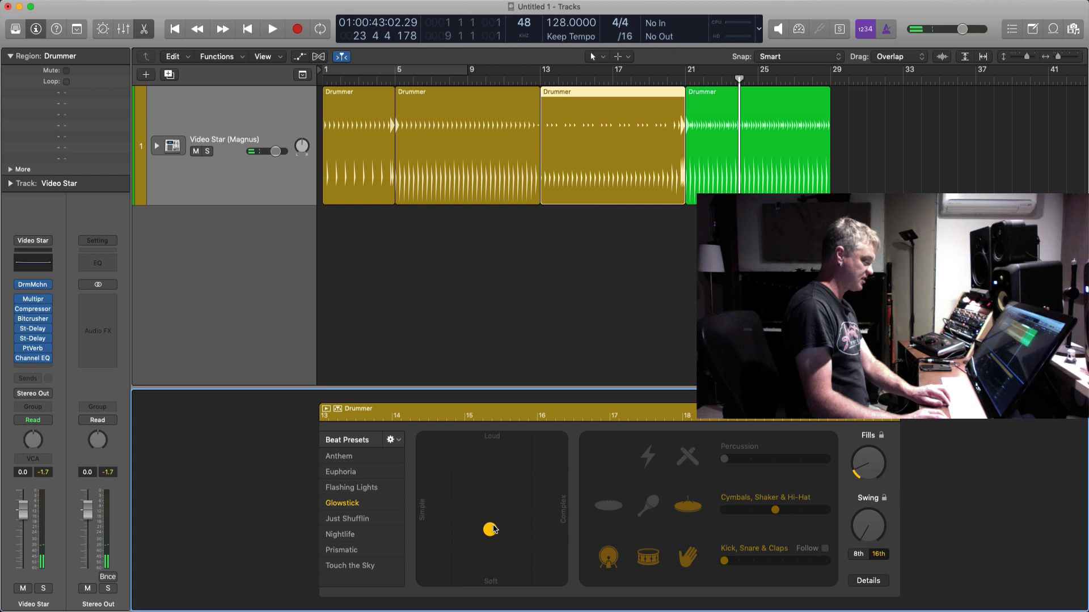
key(super+z)
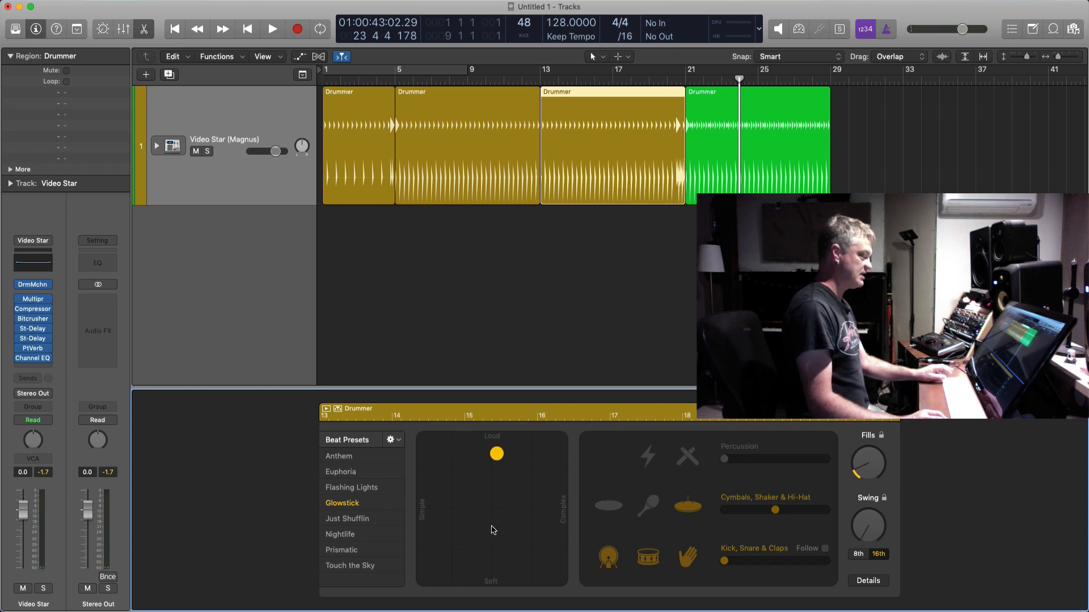
Step: Play from just after bar 5, raise that Drummer region's XY puck to the Loud end, and stop playback in bar 13
click(412, 81)
key(space)
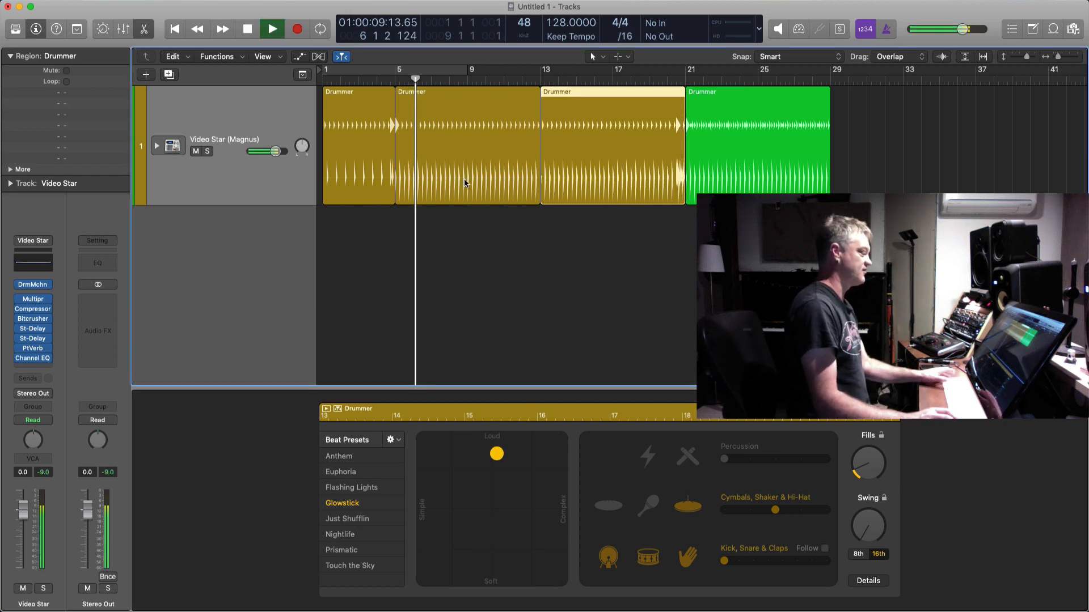
click(456, 167)
drag(497, 460, 494, 435)
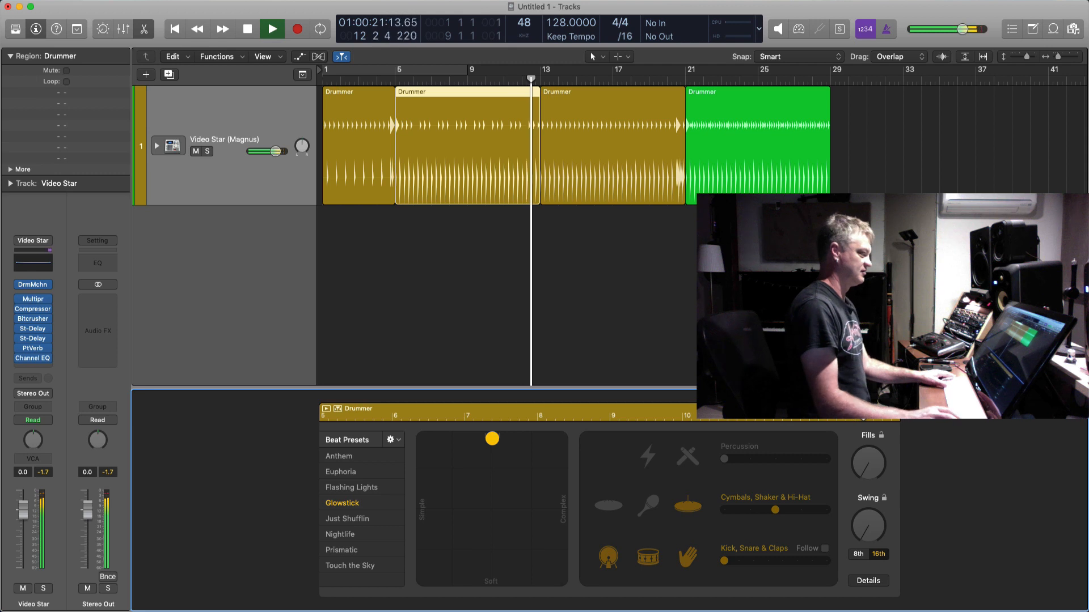
click(856, 169)
click(595, 166)
click(498, 165)
key(space)
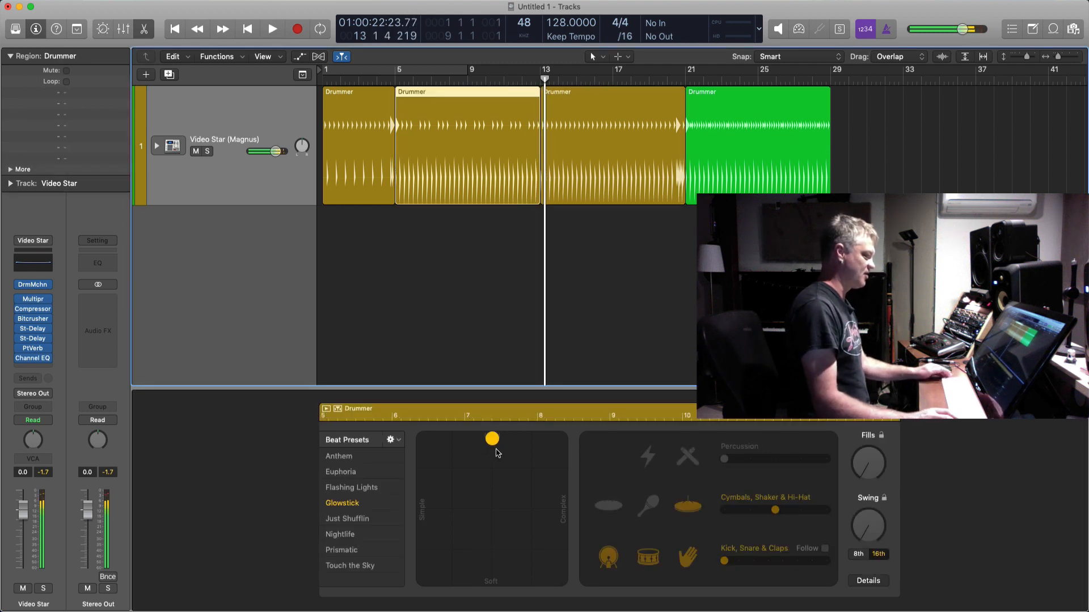
drag(492, 439, 497, 439)
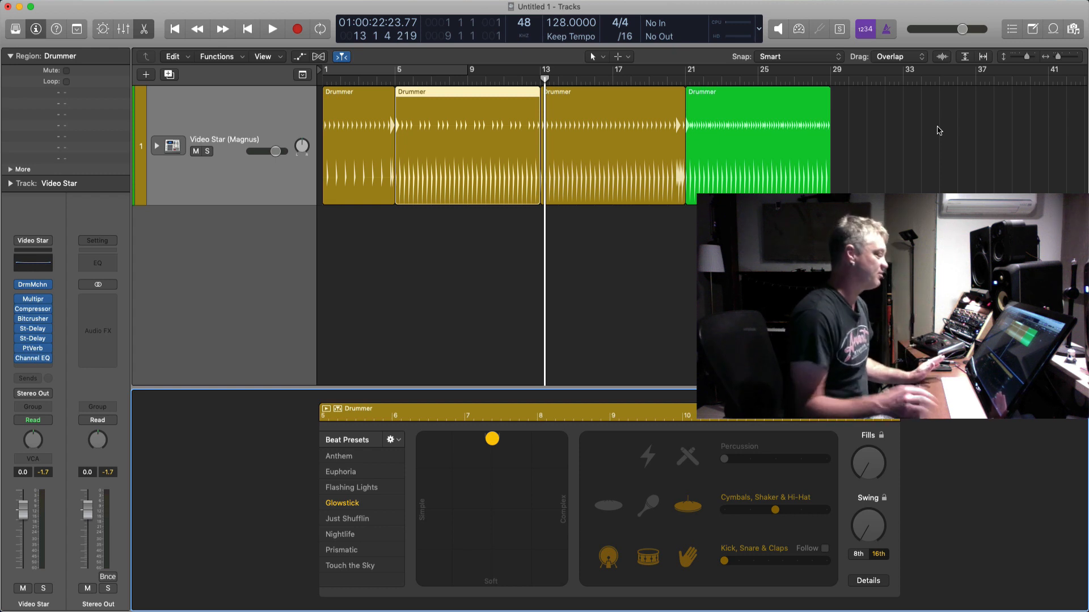
Step: Delete all four Drummer regions and change the track's drummer to Anton - Modern Hip Hop
drag(939, 131, 313, 187)
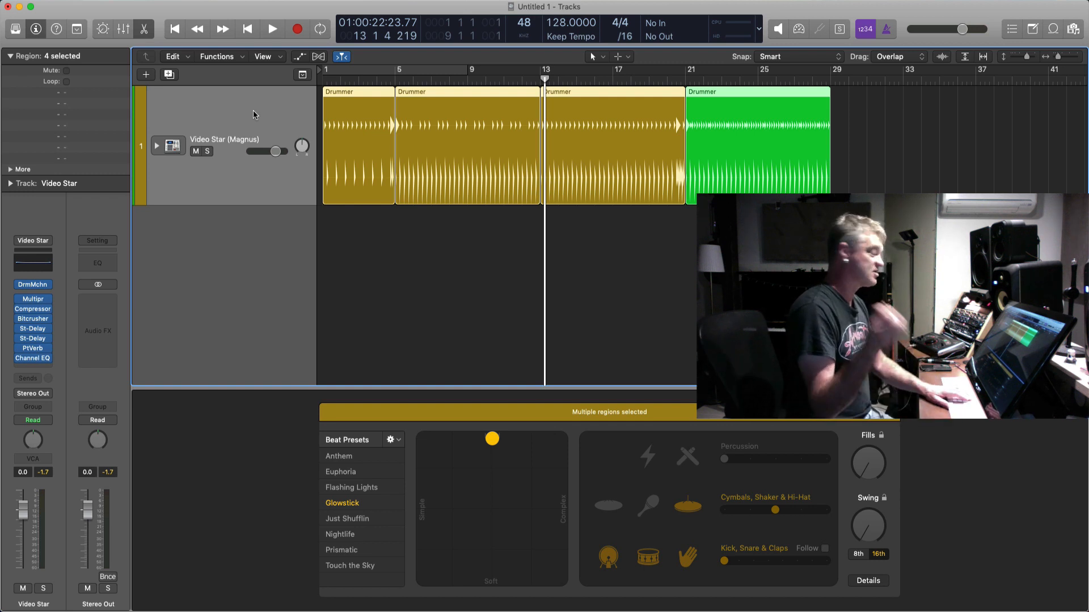
key(Delete)
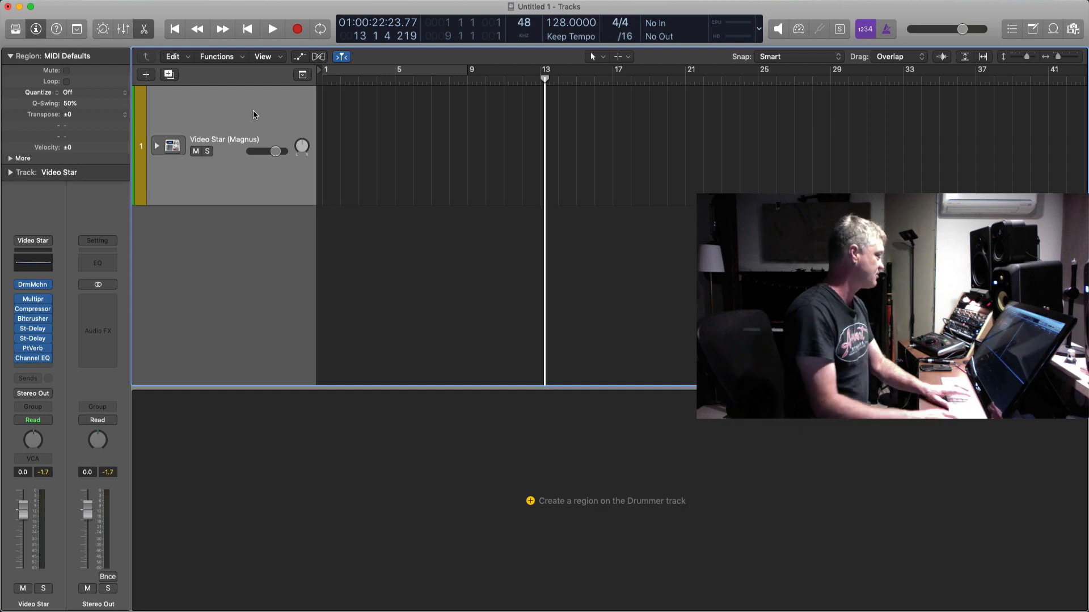
click(17, 28)
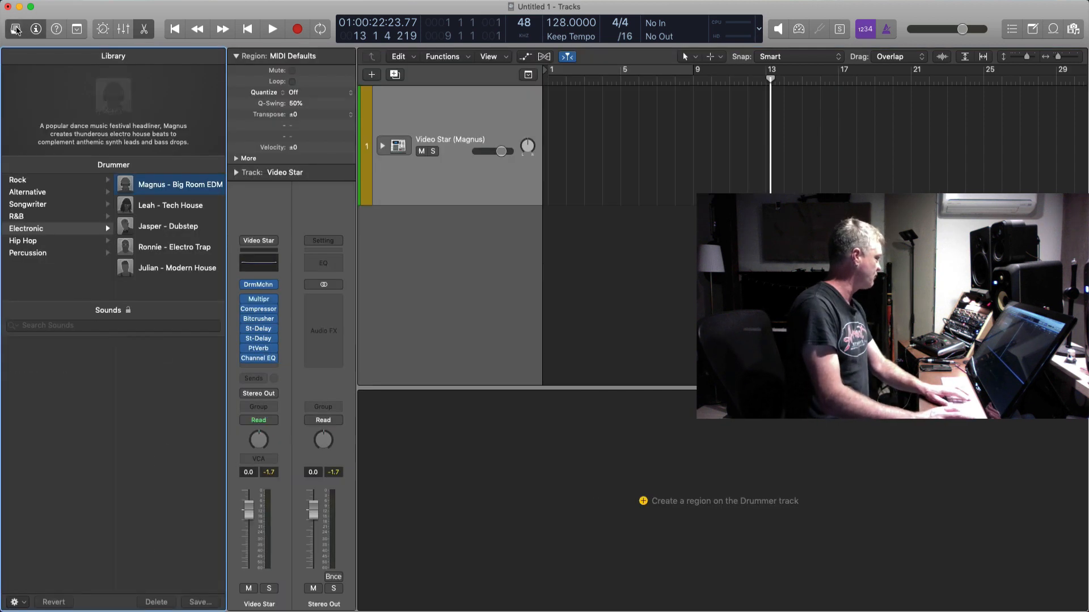
click(25, 242)
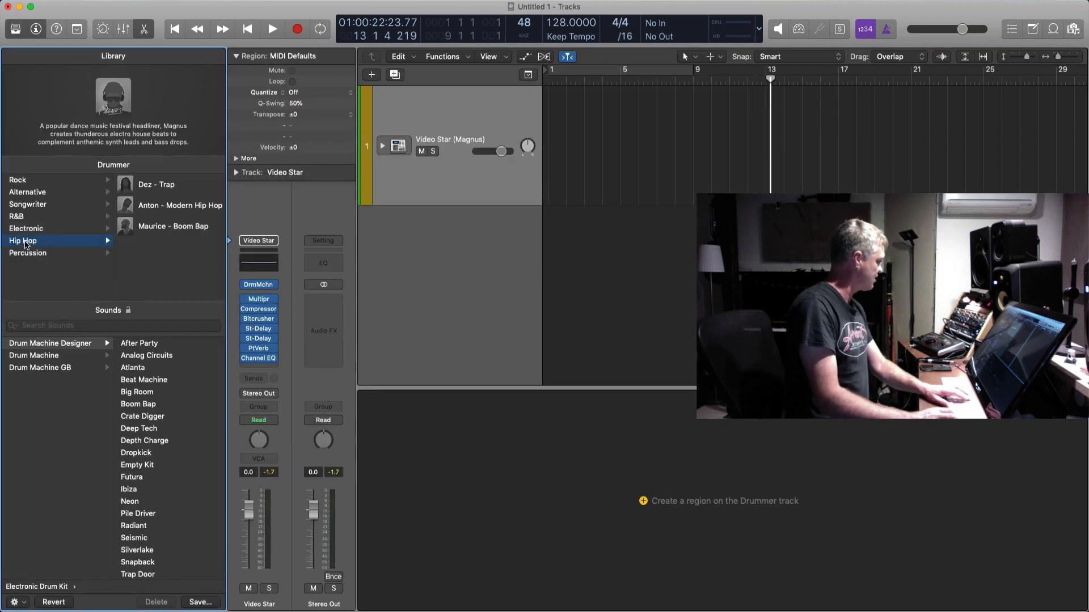
click(193, 207)
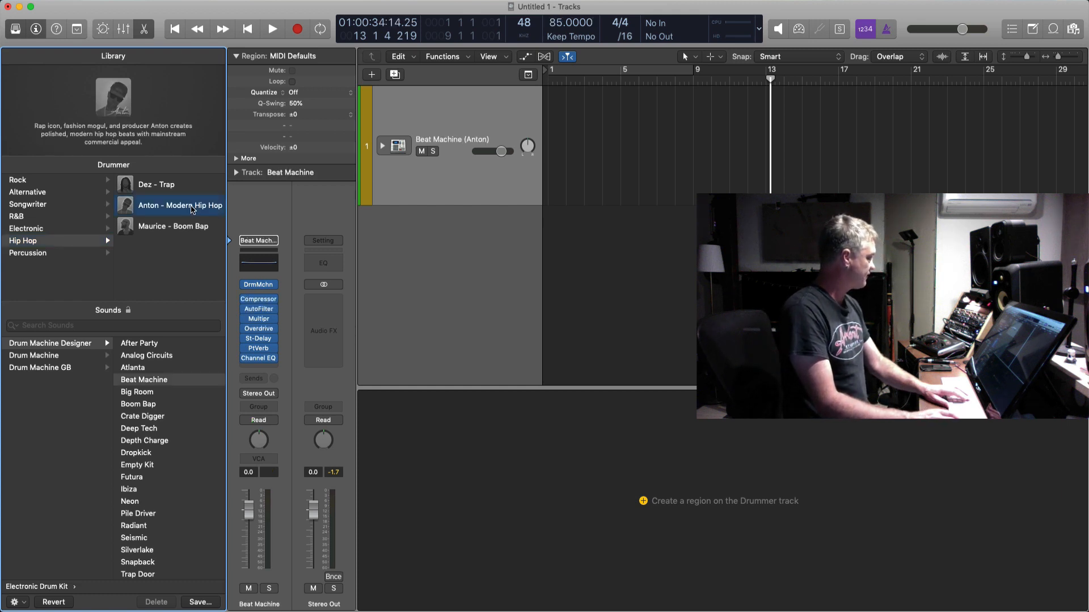
Step: Create a Drummer region at bar 1 and play it from the start with cycling turned on over the region
click(553, 153)
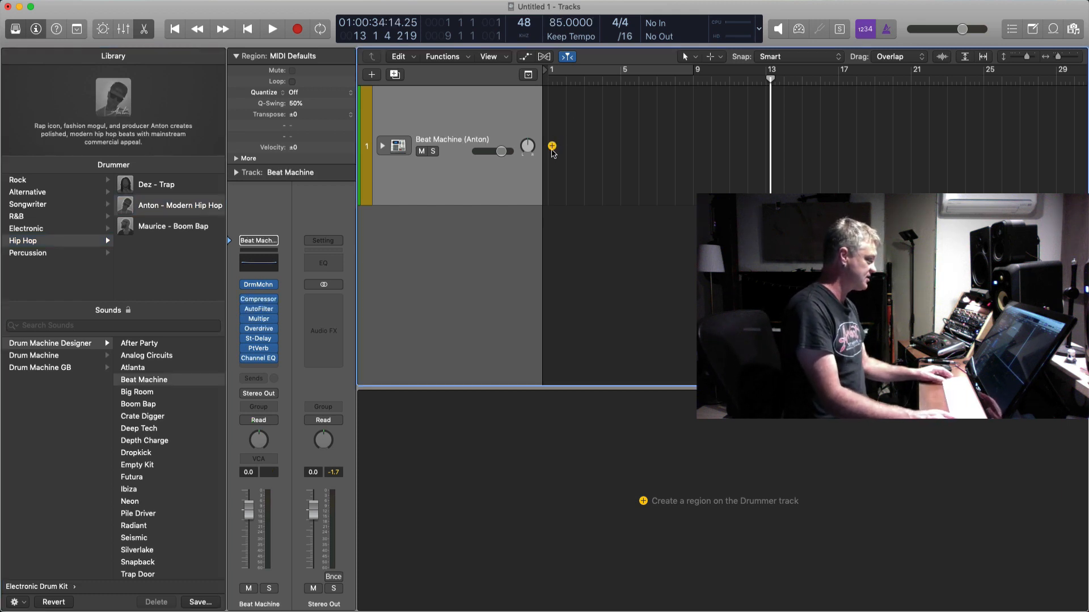
click(552, 146)
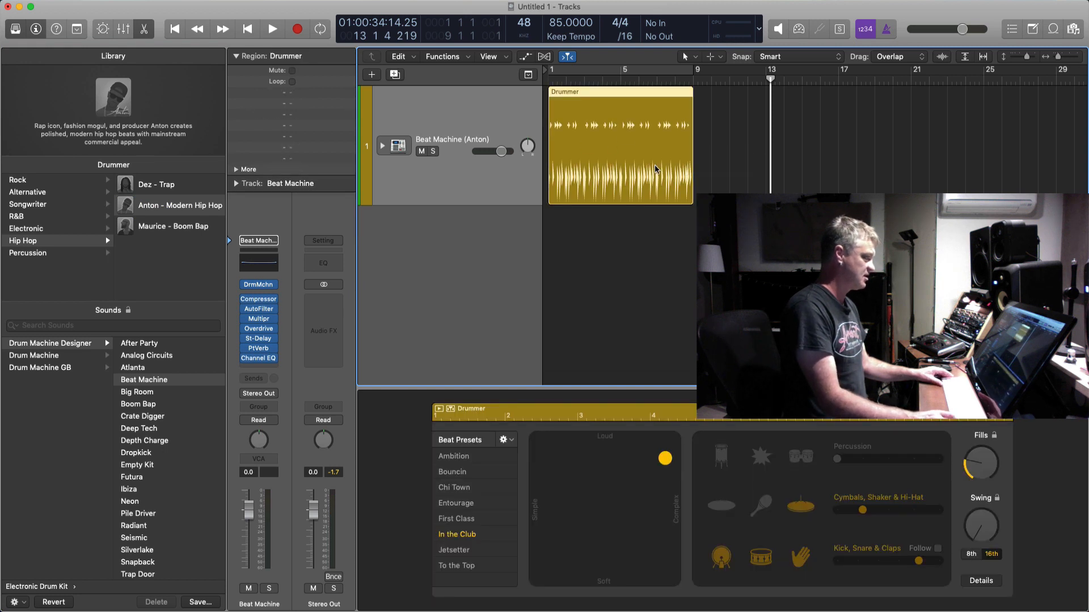
key(Return)
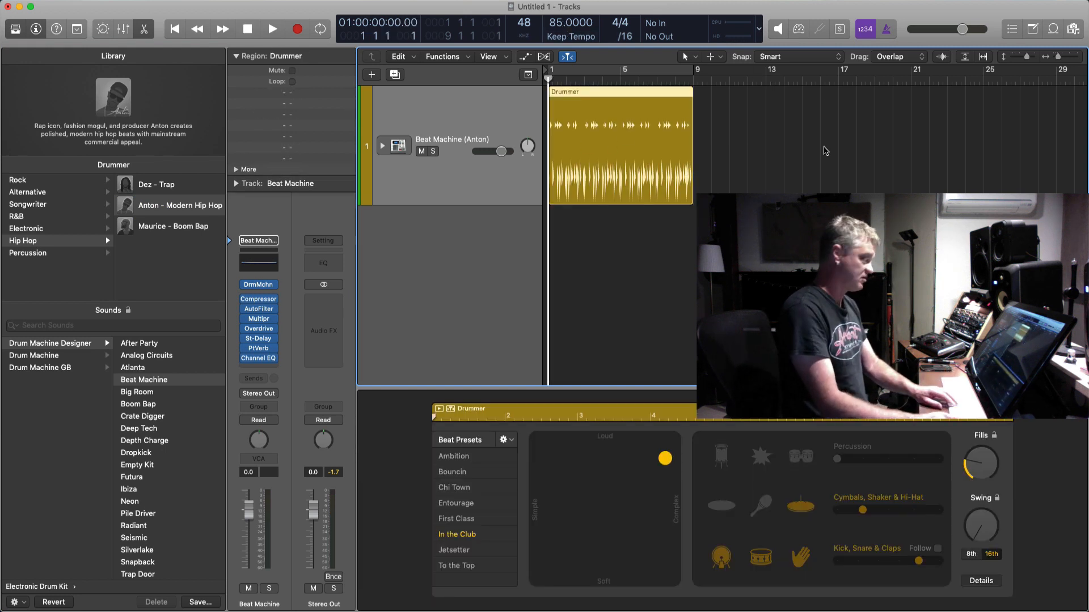
click(826, 151)
click(659, 172)
key(space)
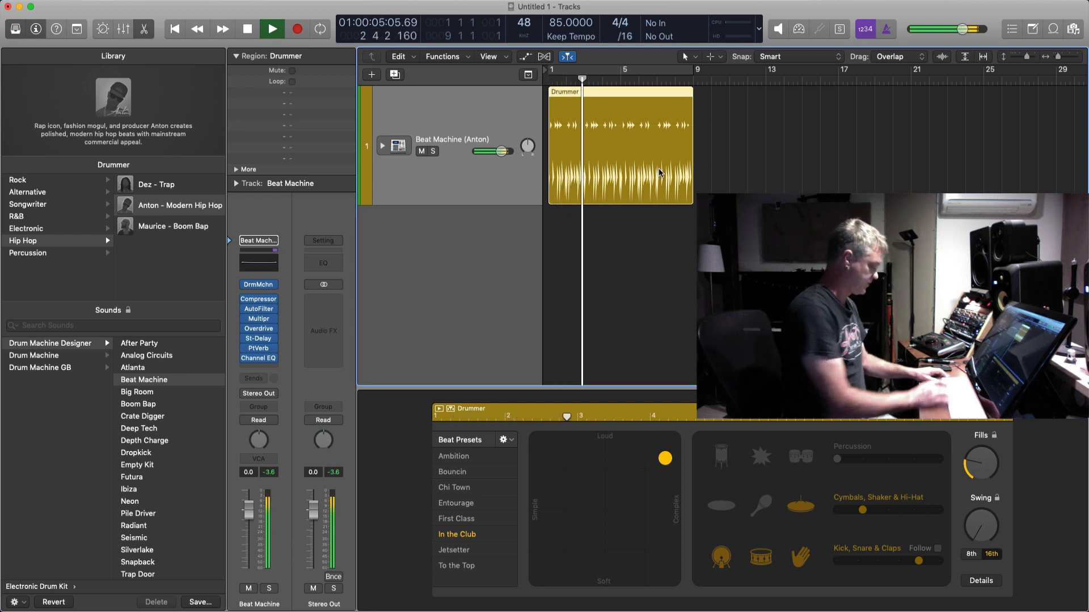
key(c)
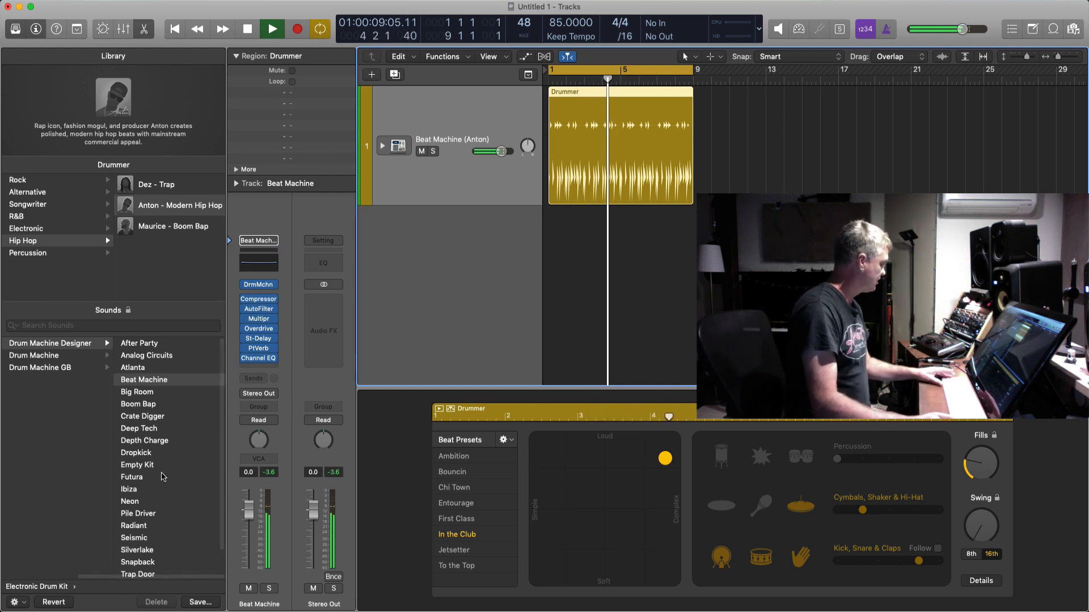
Step: Audition Big Room GB, Neon GB and After Party GB from the Drum Machine GB sounds, and settle on Beat Machine GB
click(51, 368)
click(145, 370)
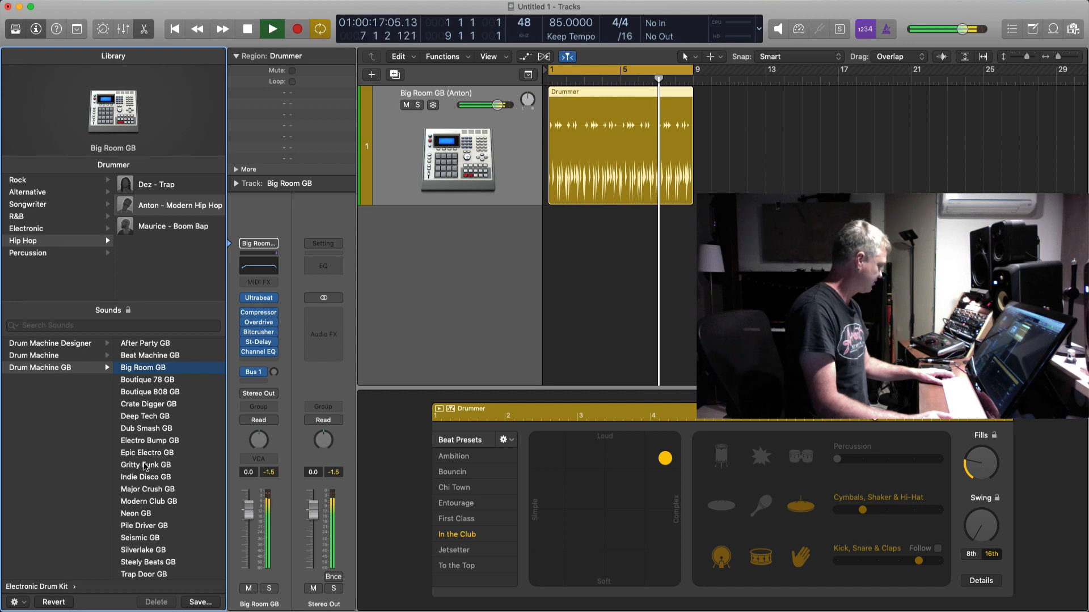
click(145, 517)
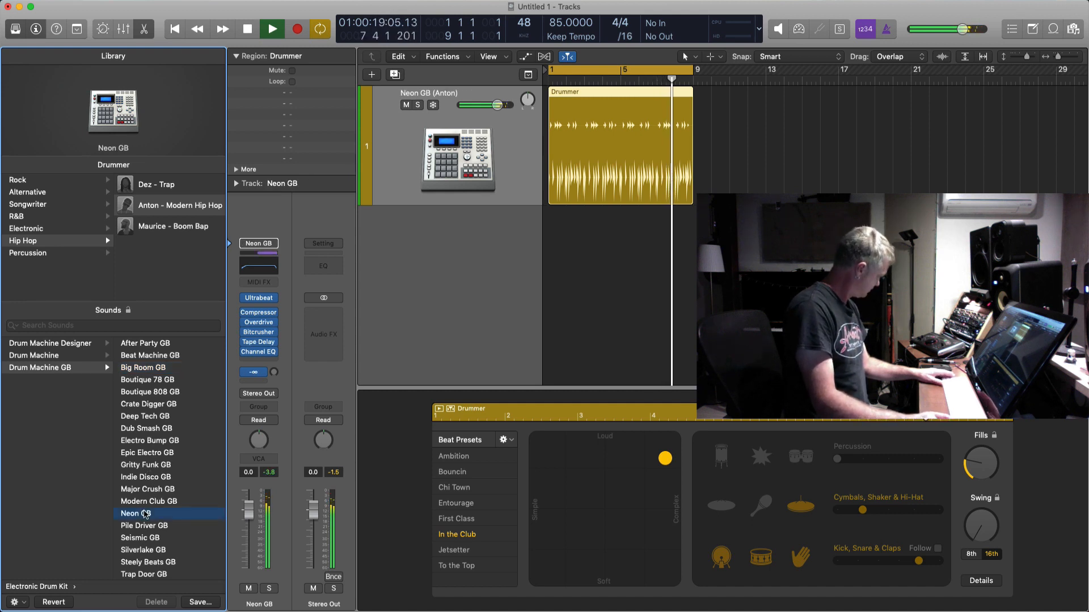
scroll(145, 514, down, 1)
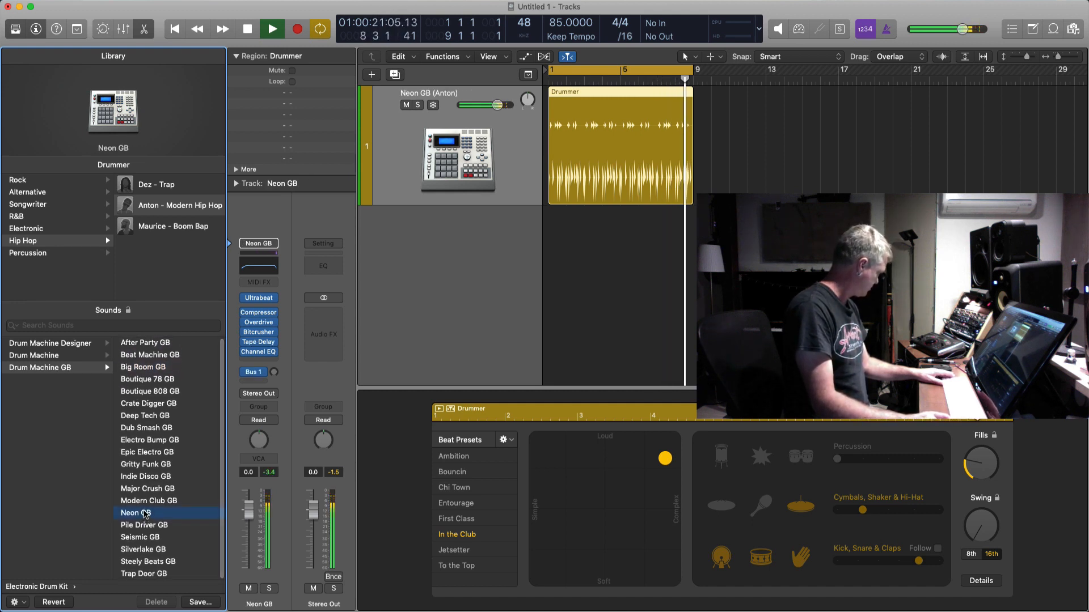
click(145, 343)
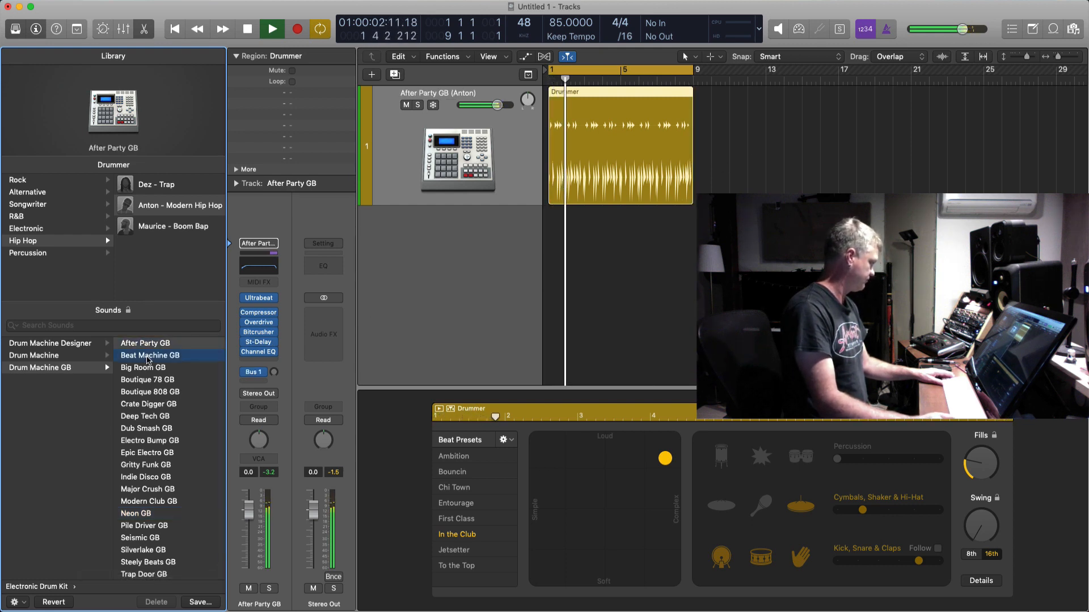
click(147, 356)
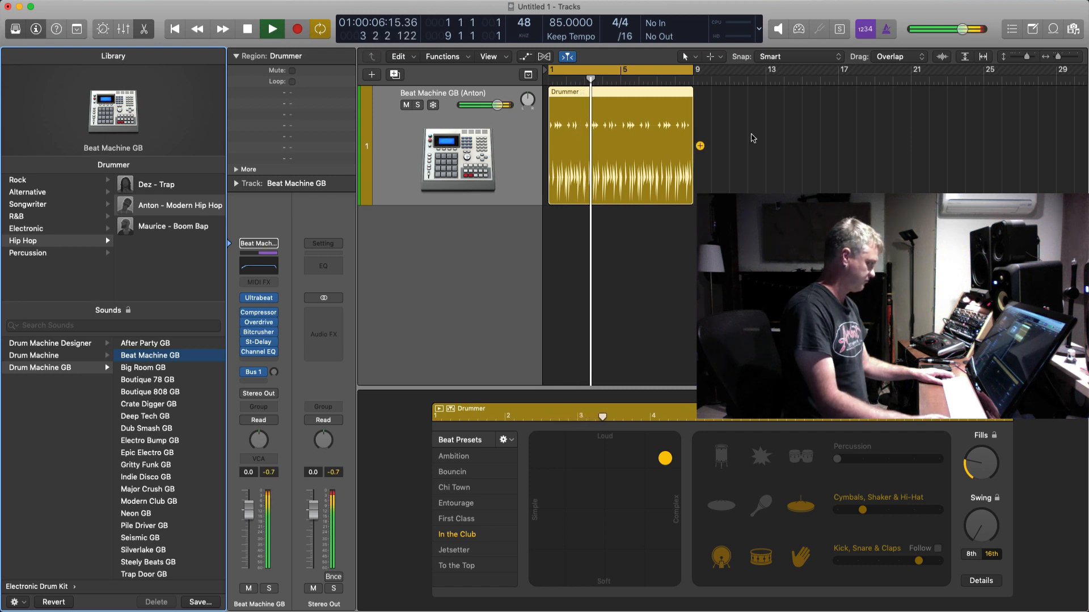
Step: Move the region's XY puck to the middle of the Loud end, enable the tall hand drum, and set Percussion to pattern 2
click(615, 161)
drag(662, 457, 604, 440)
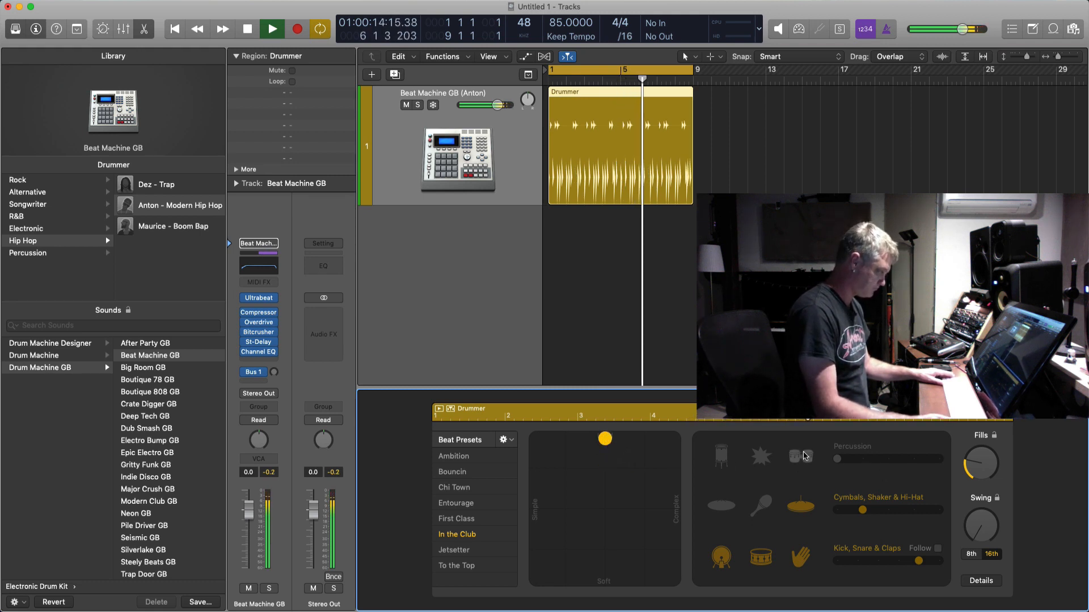
click(721, 456)
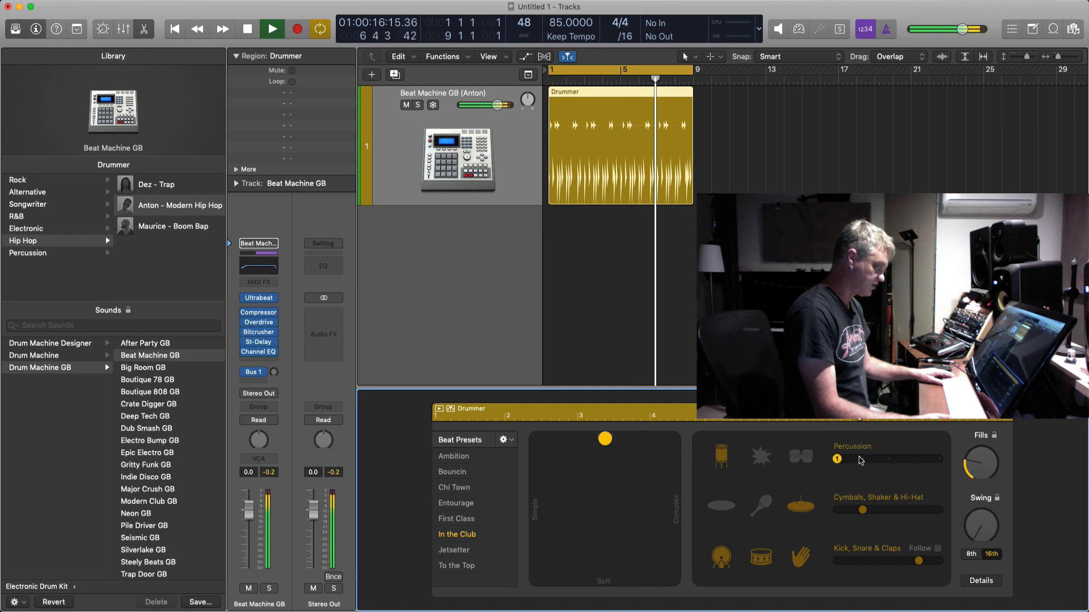
drag(838, 460, 854, 461)
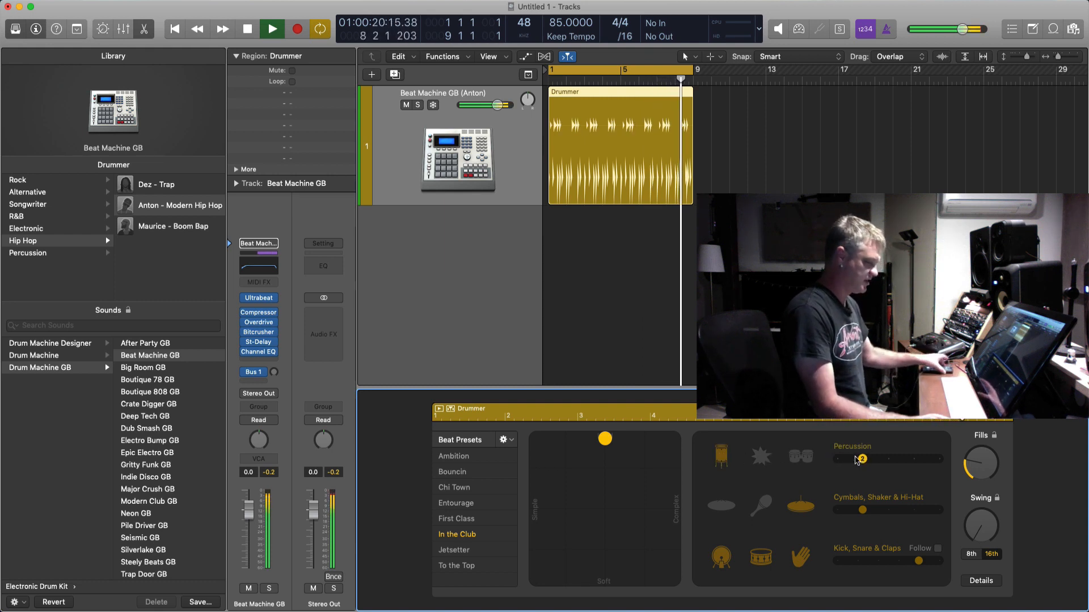
Step: Stop playback and turn on looping for the Drummer region at bar 1
click(736, 116)
click(632, 160)
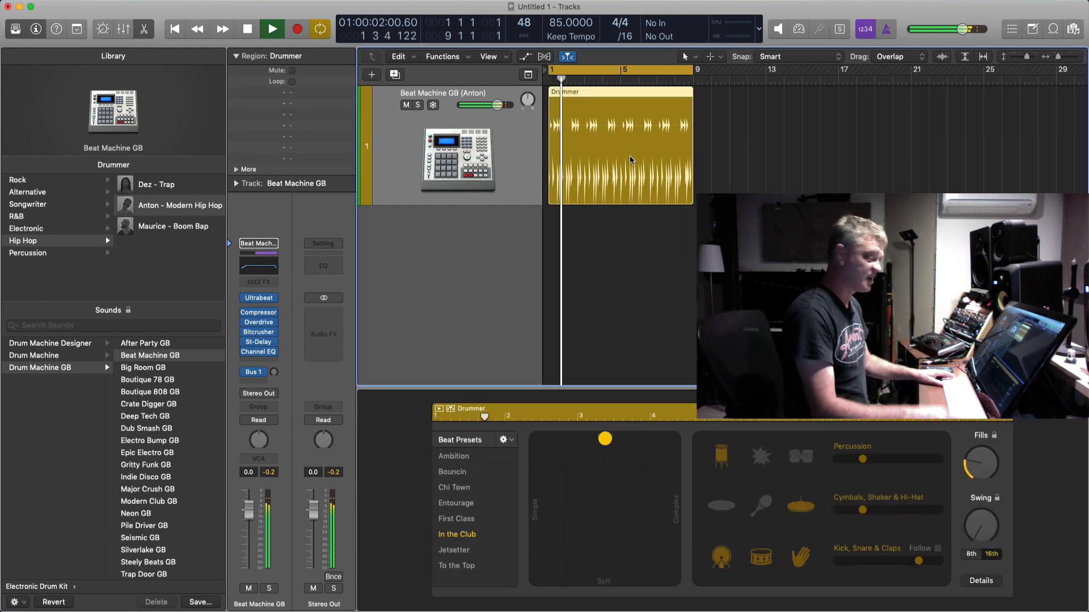
click(723, 146)
click(629, 163)
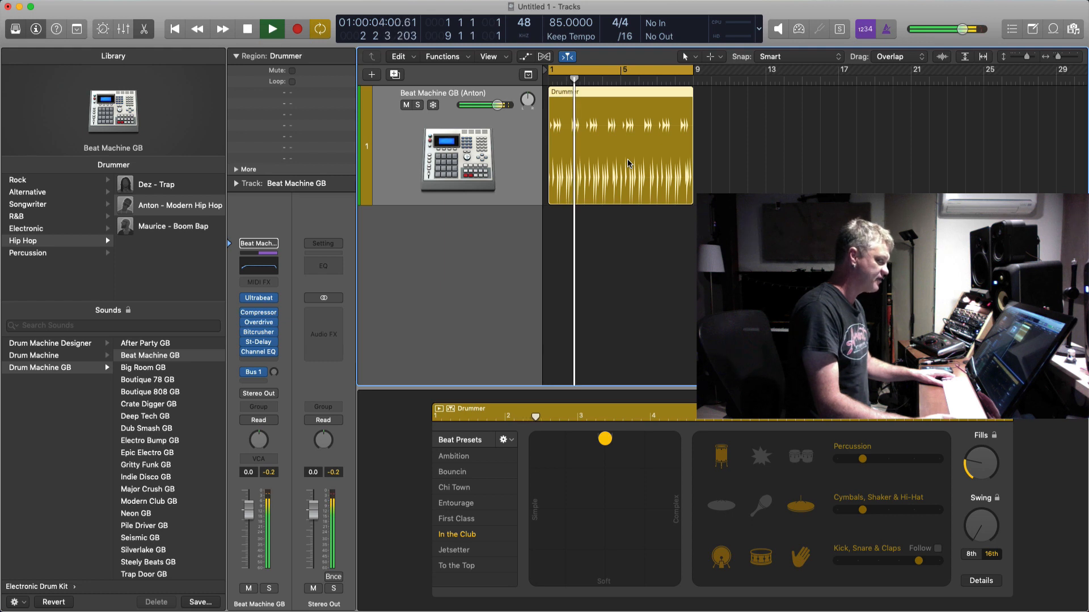
key(space)
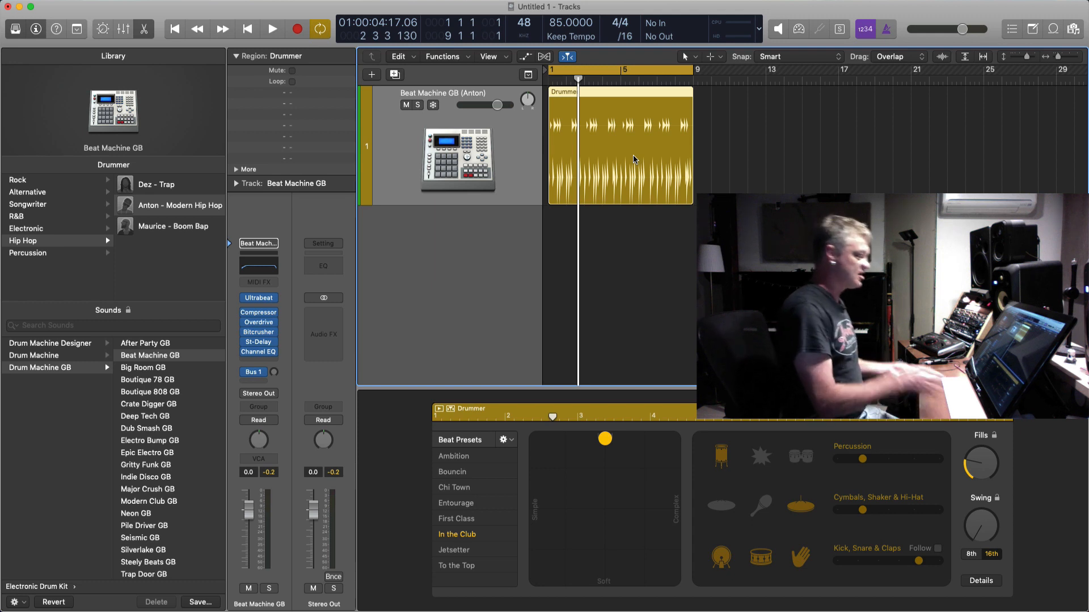
key(l)
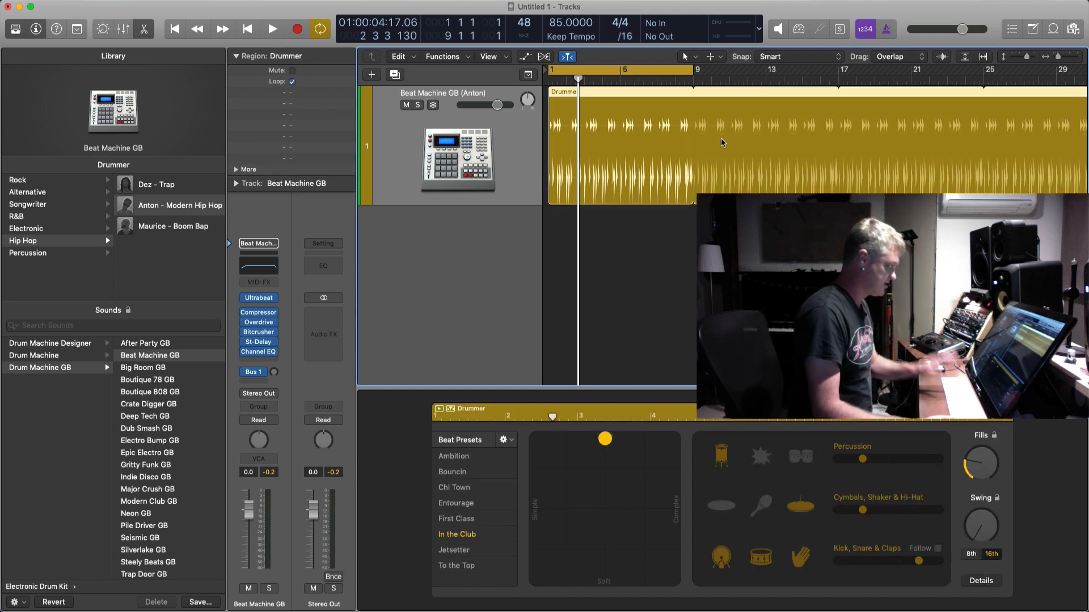
Step: Turn off cycle mode and look over the looped region's repeats on a wider stretch of the timeline
key(super+Left)
key(c)
key(super+Left)
key(super+Left)
key(super+Up)
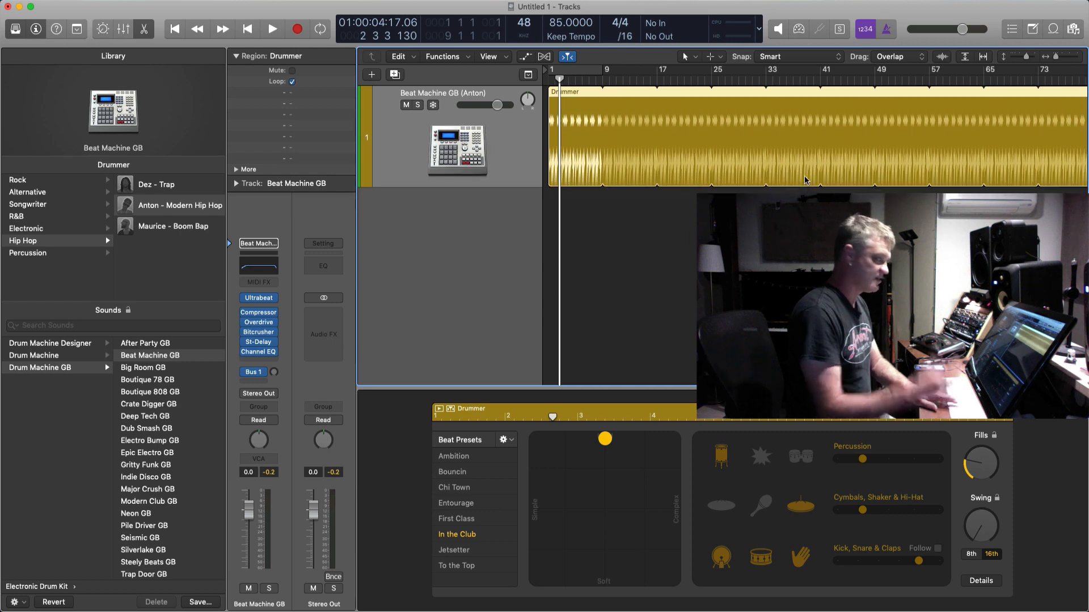
key(super+Right)
key(super+Right)
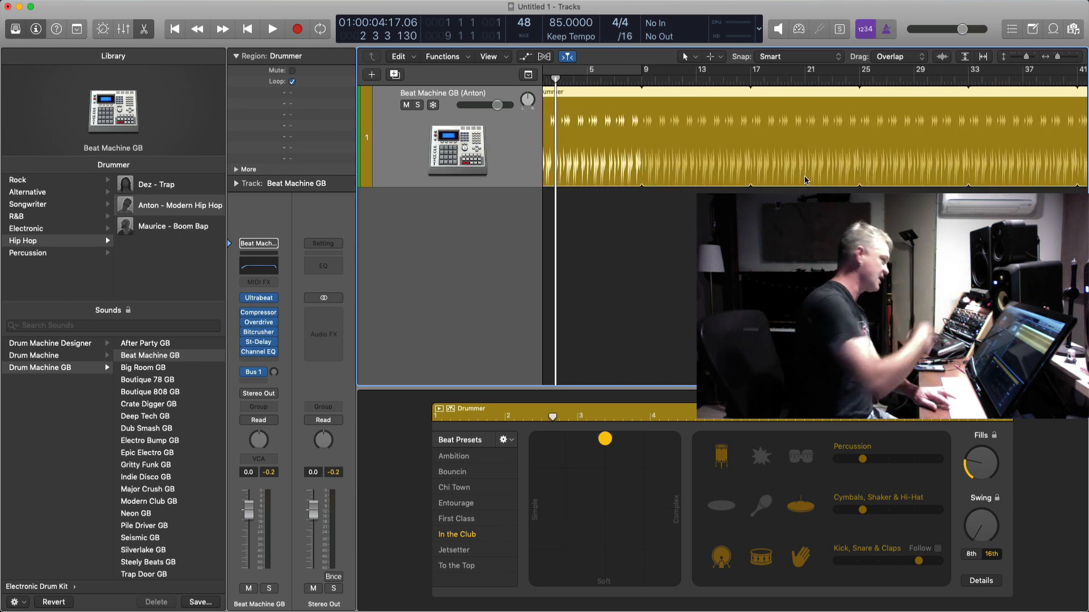
key(super+Down)
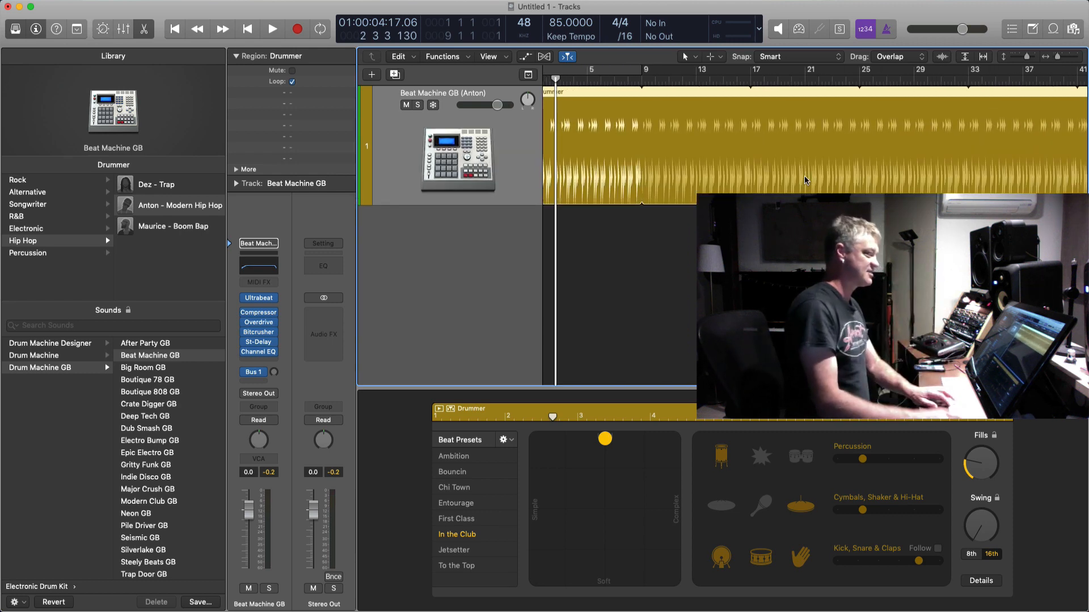
Step: Hide the Library and show the looped Drummer region across the whole project length, keeping the region selected
click(15, 28)
key(super+Left)
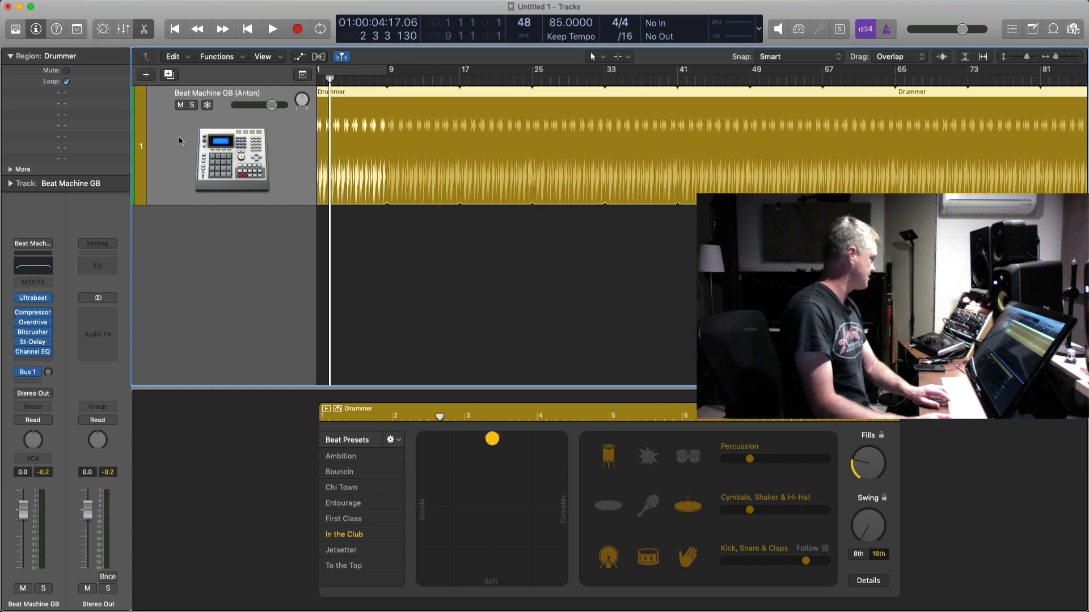
key(super+Up)
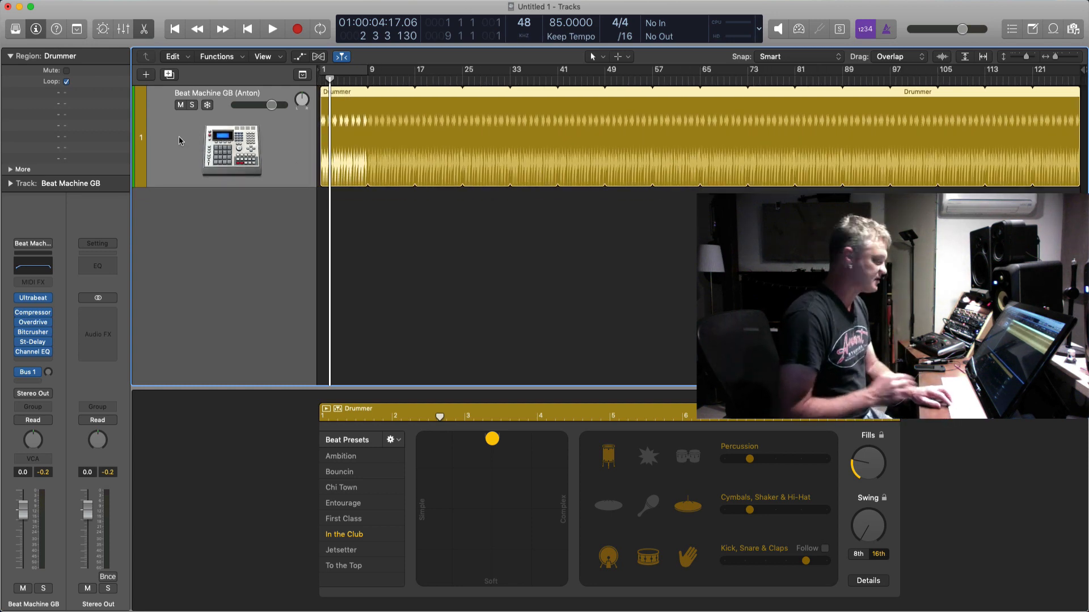
click(354, 214)
click(339, 149)
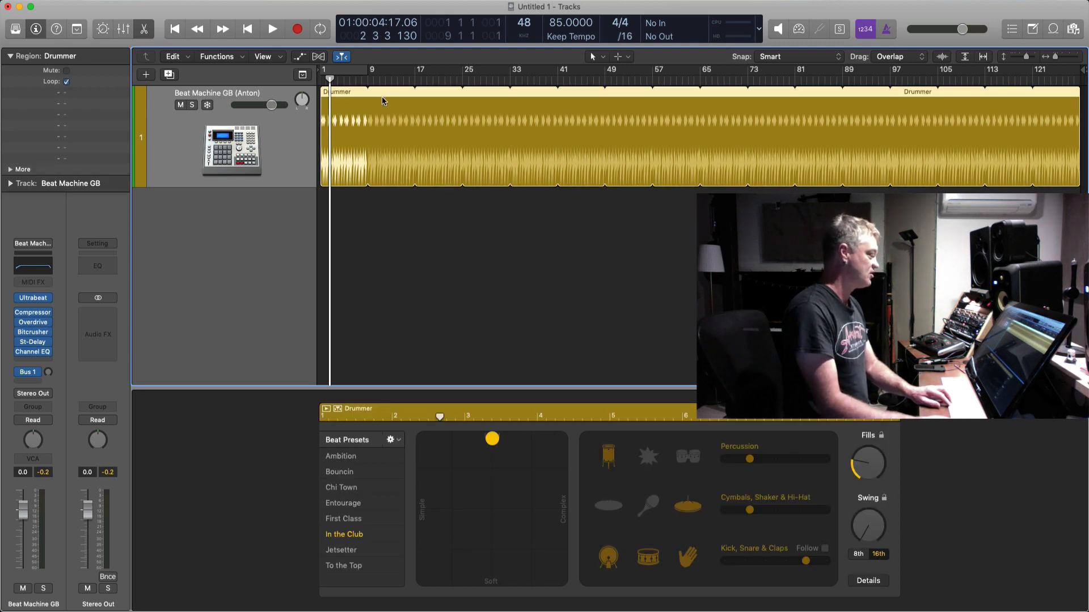
Step: Turn off looping for the Drummer region at bar 1 and place a copy of the region at bar 9
click(361, 104)
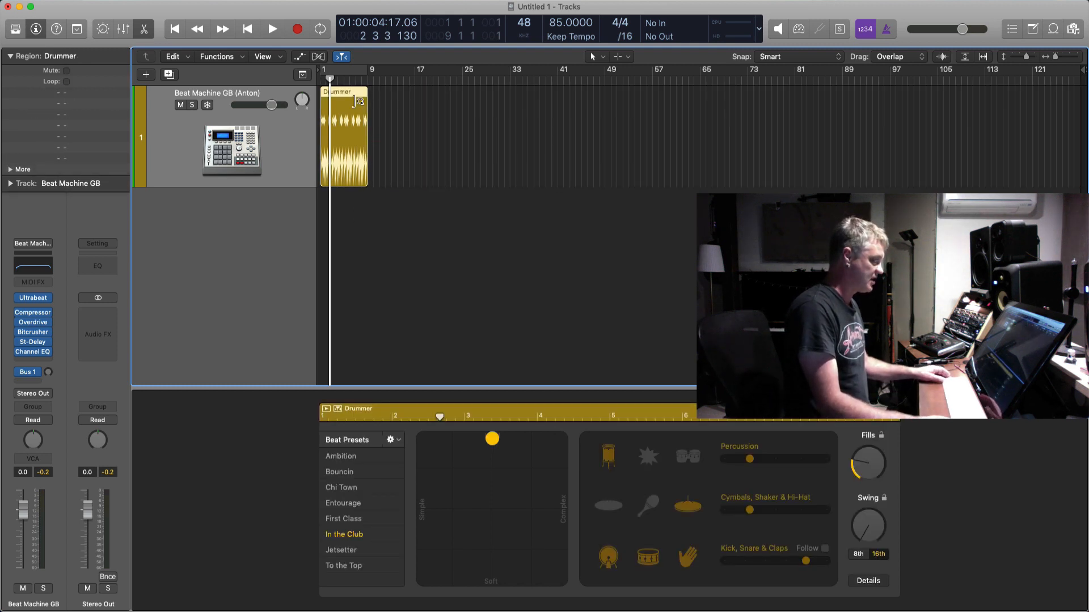
drag(348, 119, 395, 124)
click(352, 151)
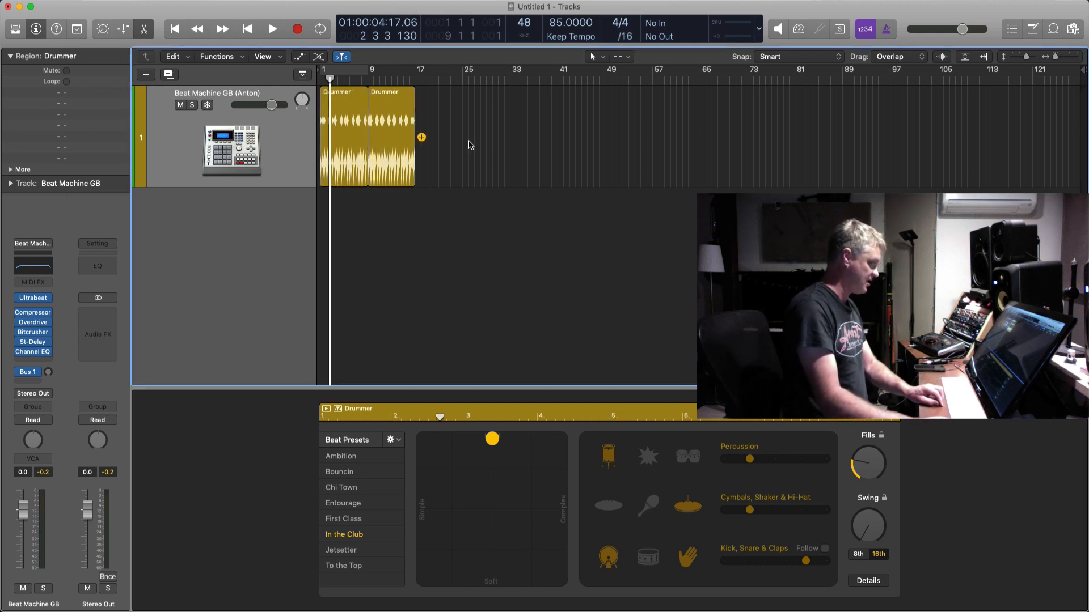
Step: Select the Drummer region at bar 1 and play it back
click(418, 135)
click(352, 160)
key(space)
key(z)
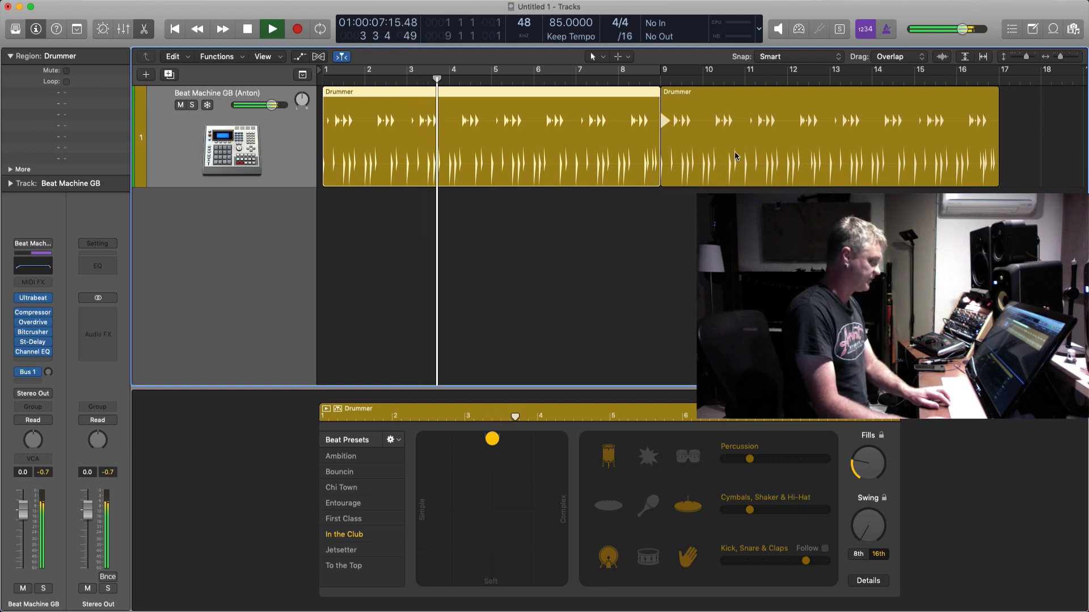
Step: Listen to the copied Drummer region from bar 9, leave it selected and stop playback
click(665, 156)
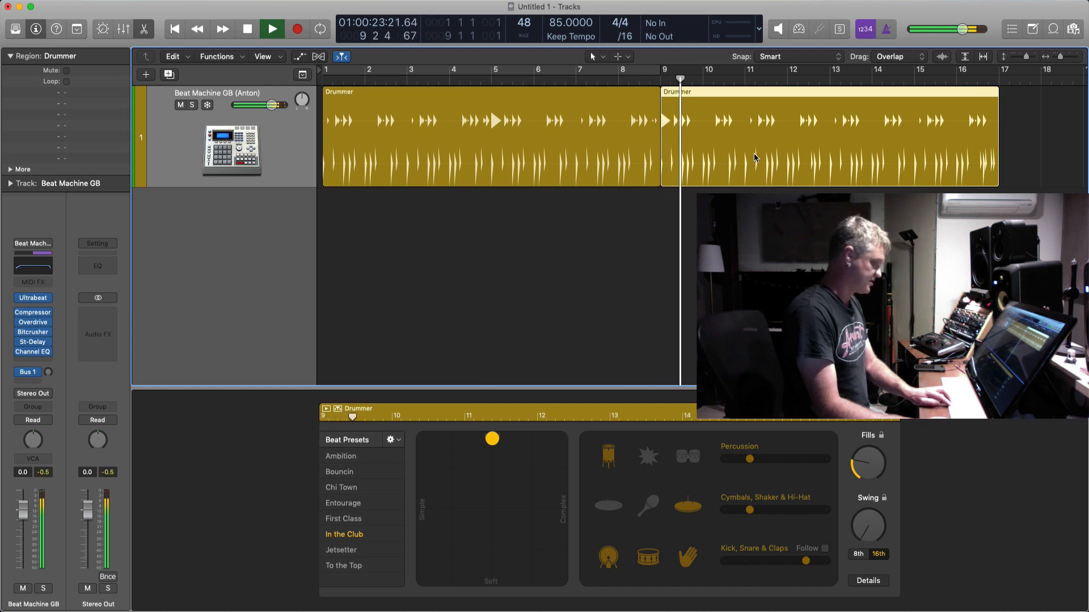
key(super+Left)
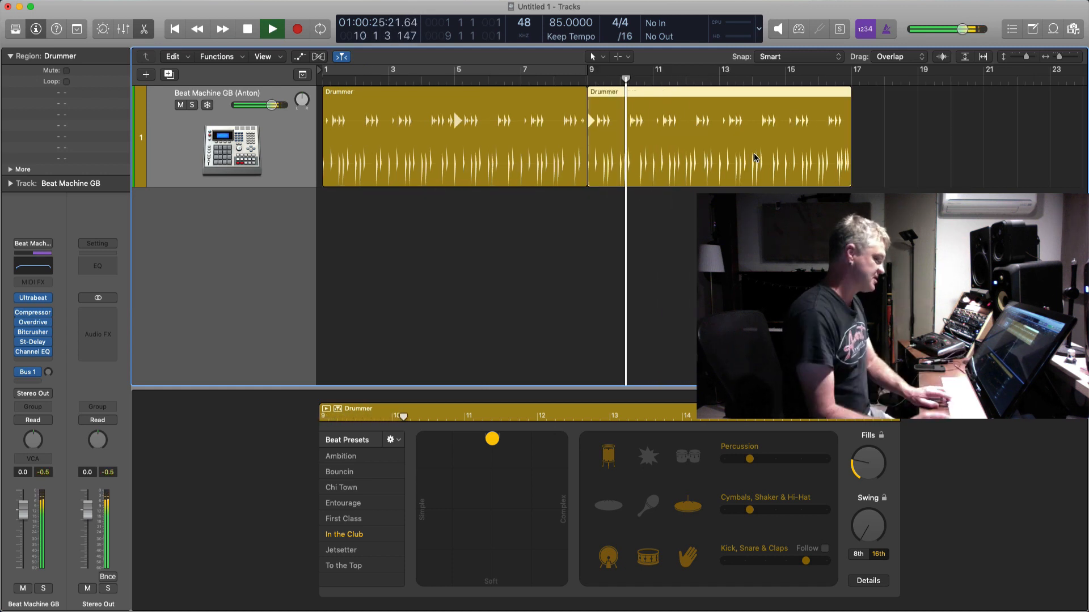
key(super+Up)
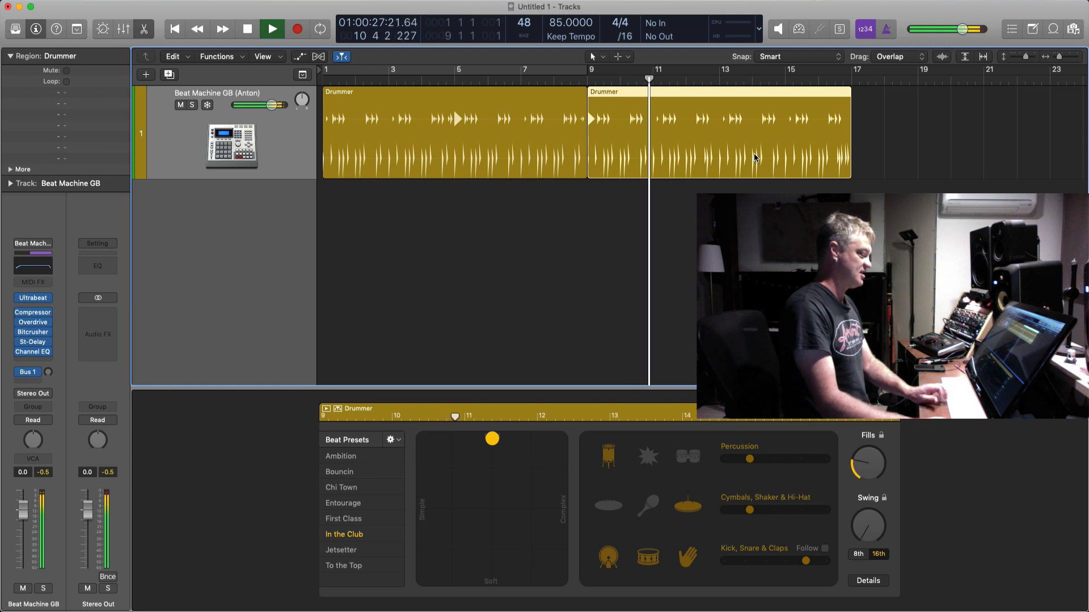
key(super+Left)
click(755, 158)
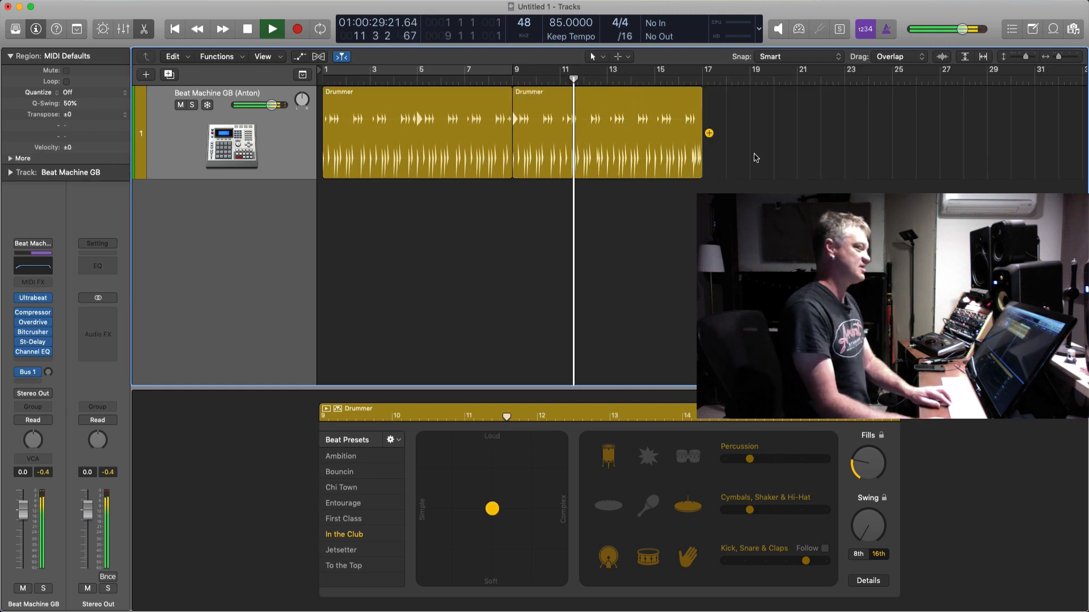
click(591, 152)
key(space)
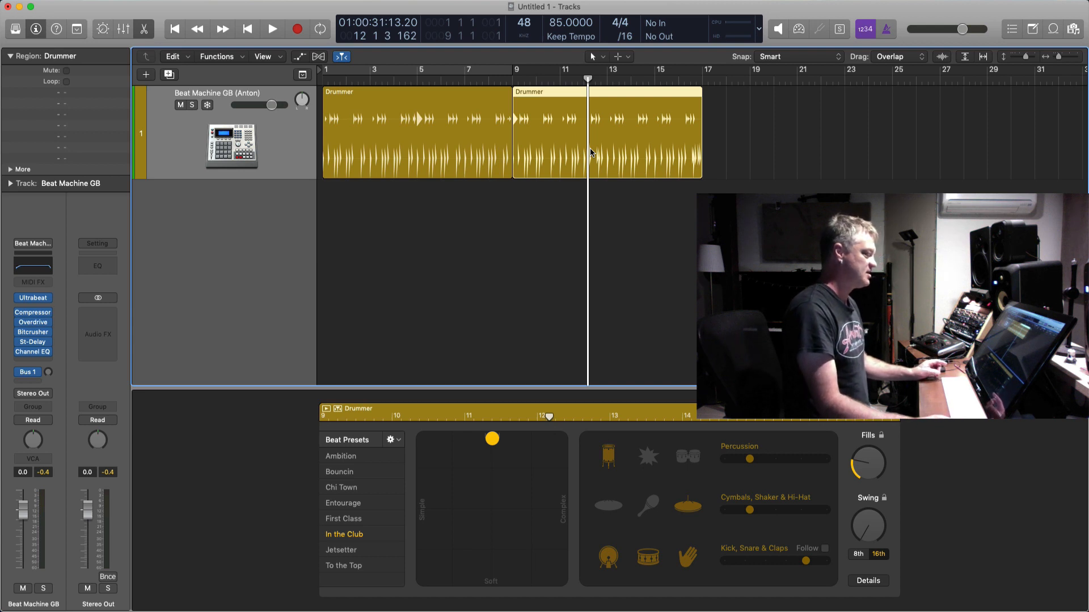
click(849, 110)
click(577, 135)
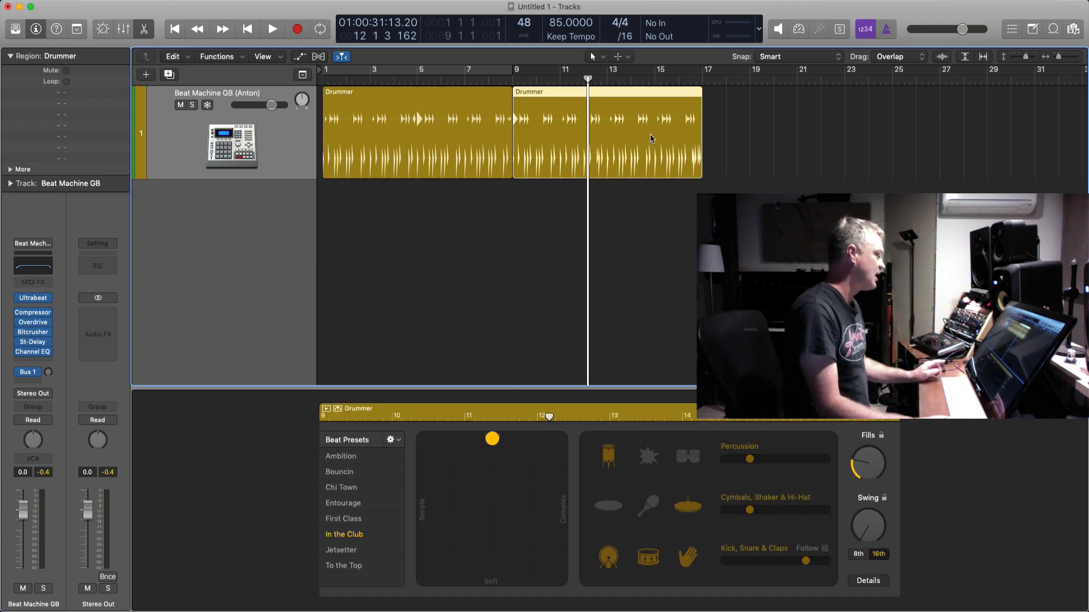
click(709, 132)
key(super+a)
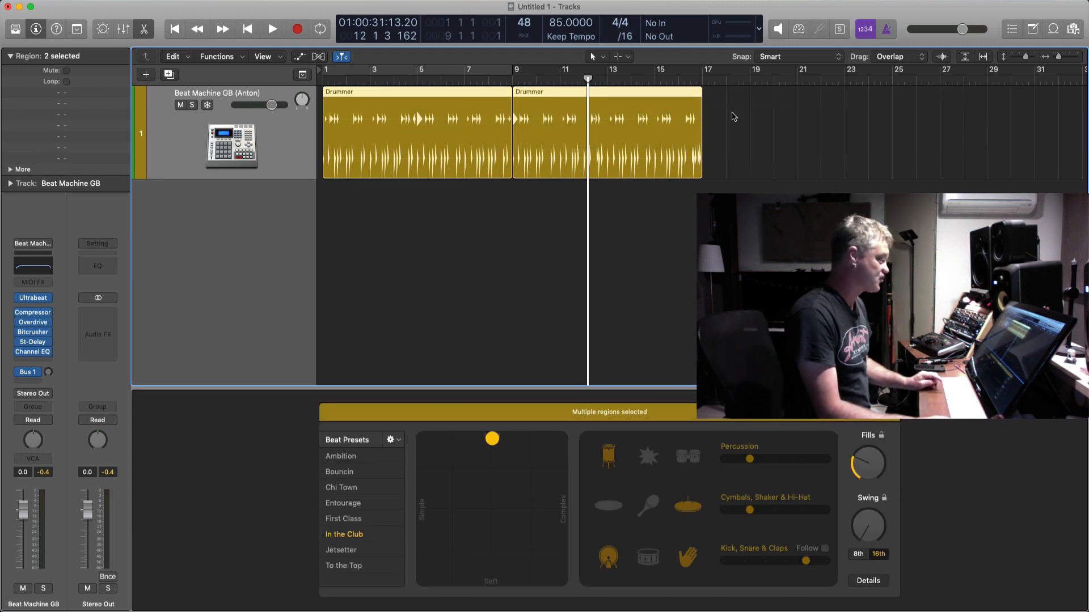
click(798, 116)
click(626, 135)
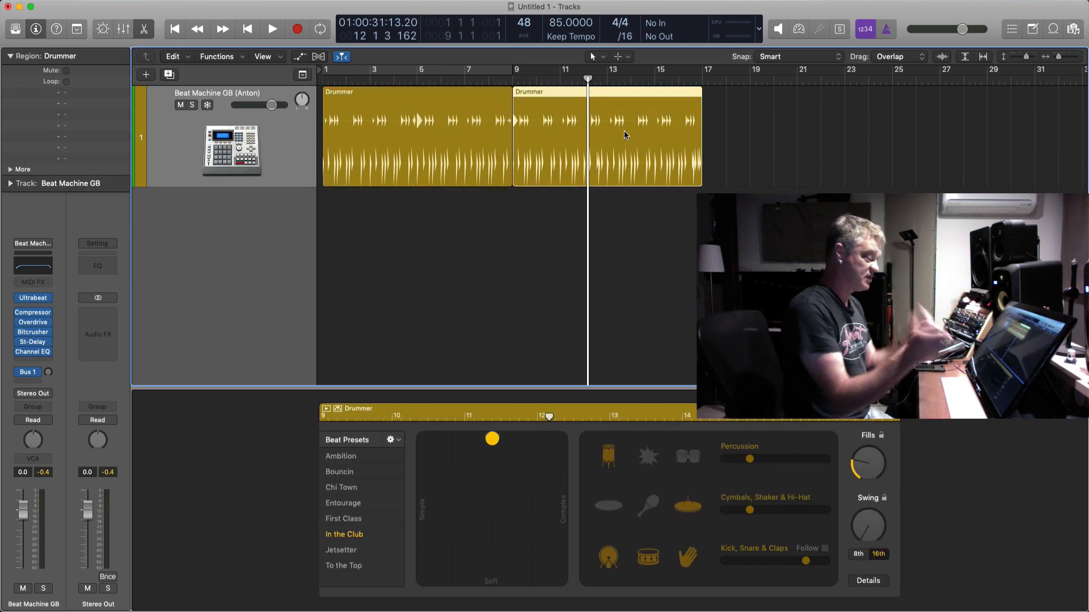